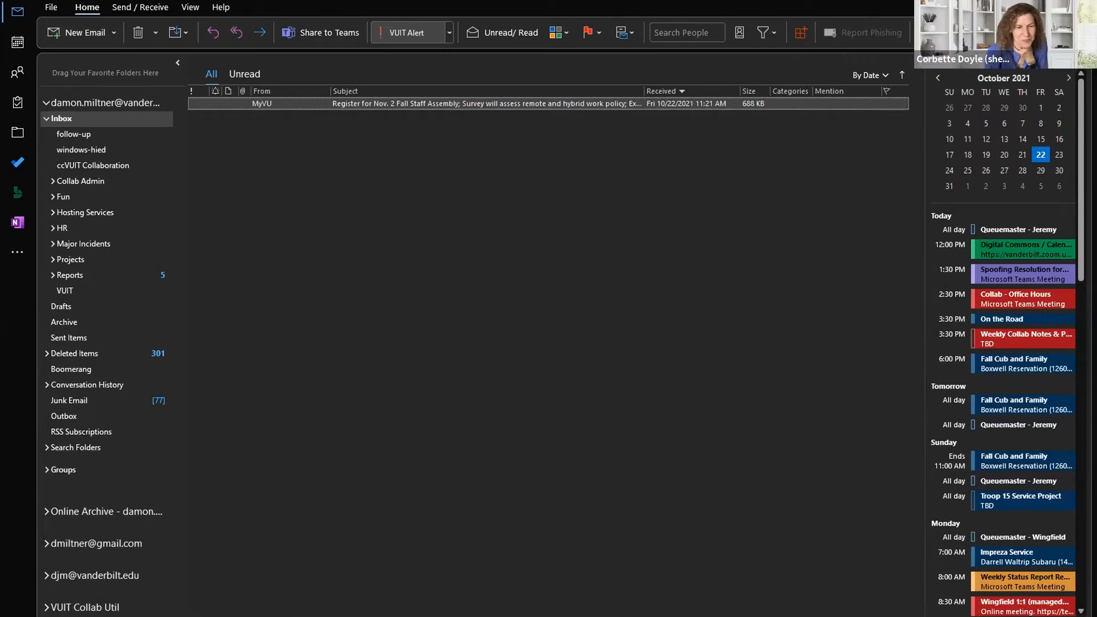
Step: Open a blank new email message and close it without sending
key(ctrl+n)
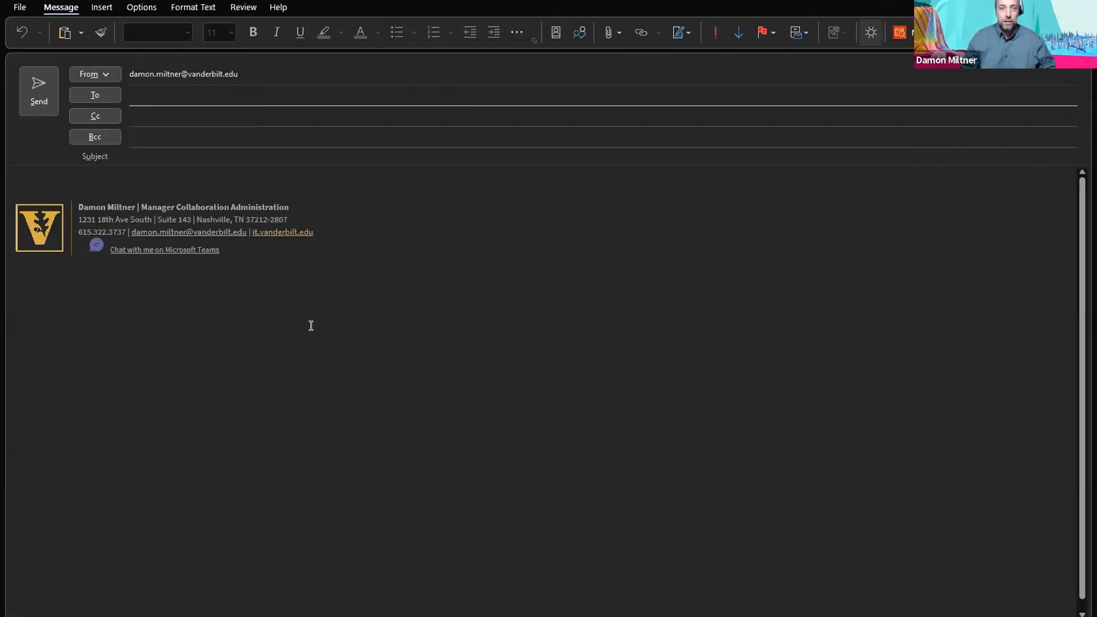
click(1083, 2)
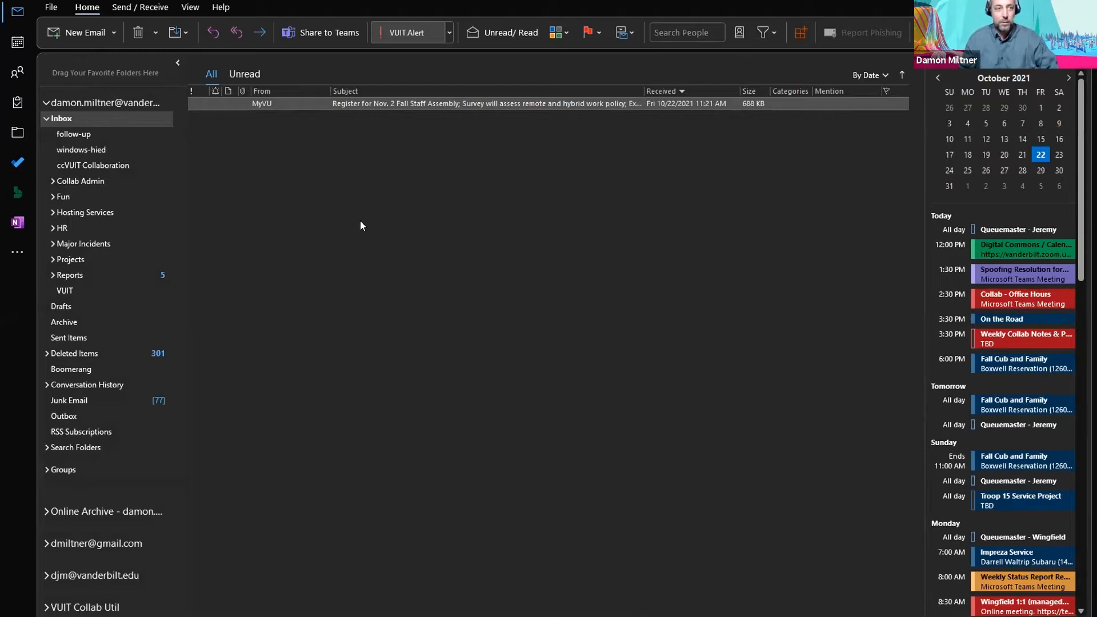
Step: Open the MyVU email about the Nov. 2 Fall Staff Assembly, flag it for follow-up Today, and close the message
click(382, 220)
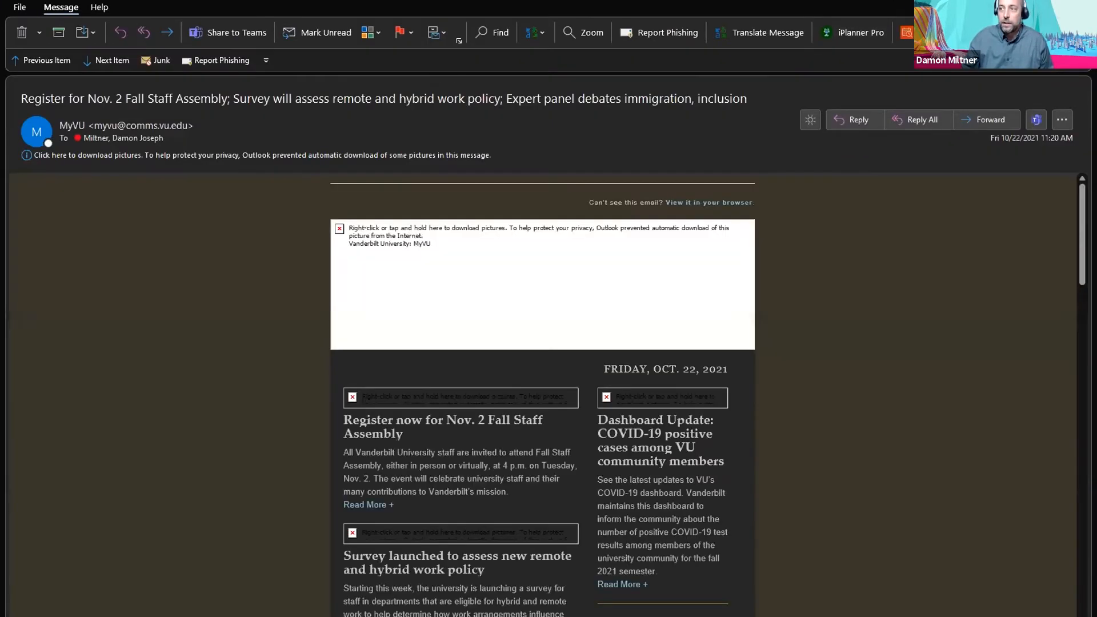
click(1051, 0)
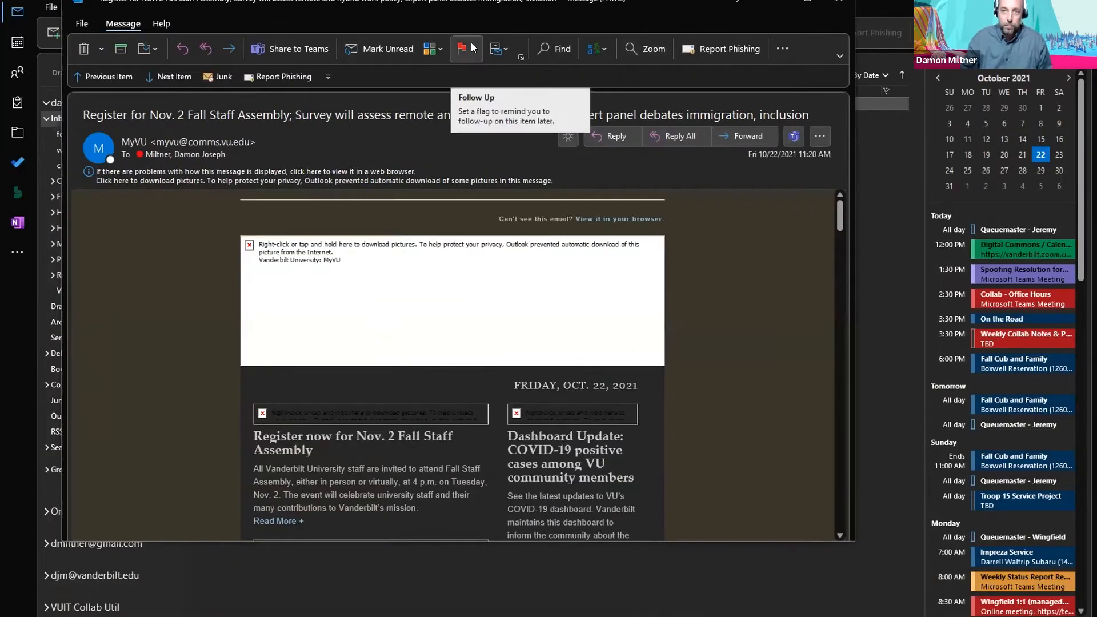
click(472, 47)
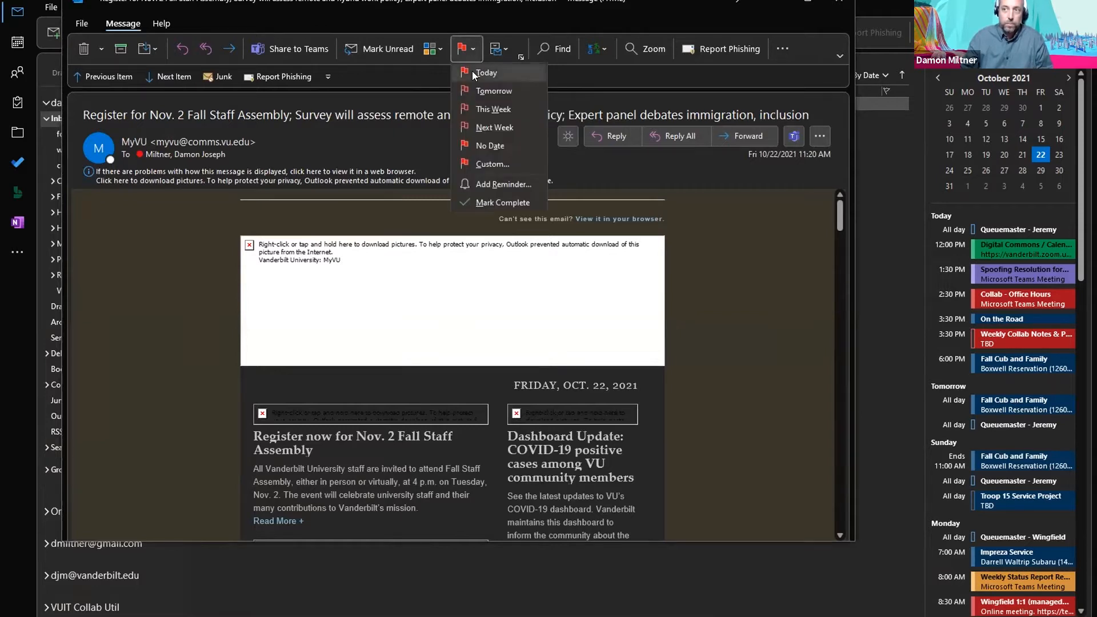
click(473, 73)
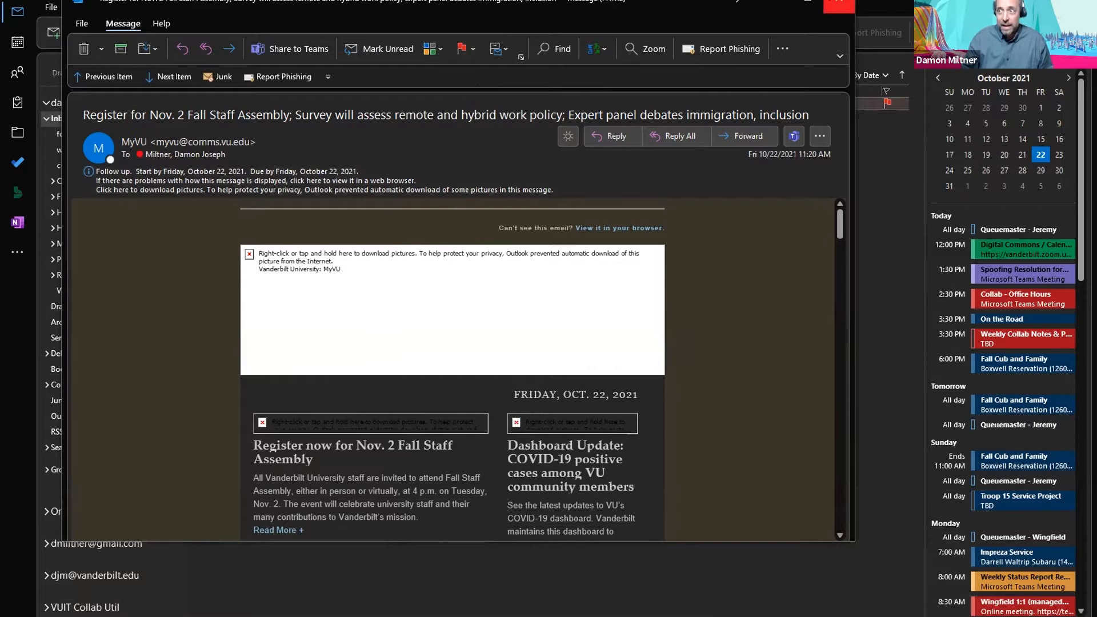
click(839, 5)
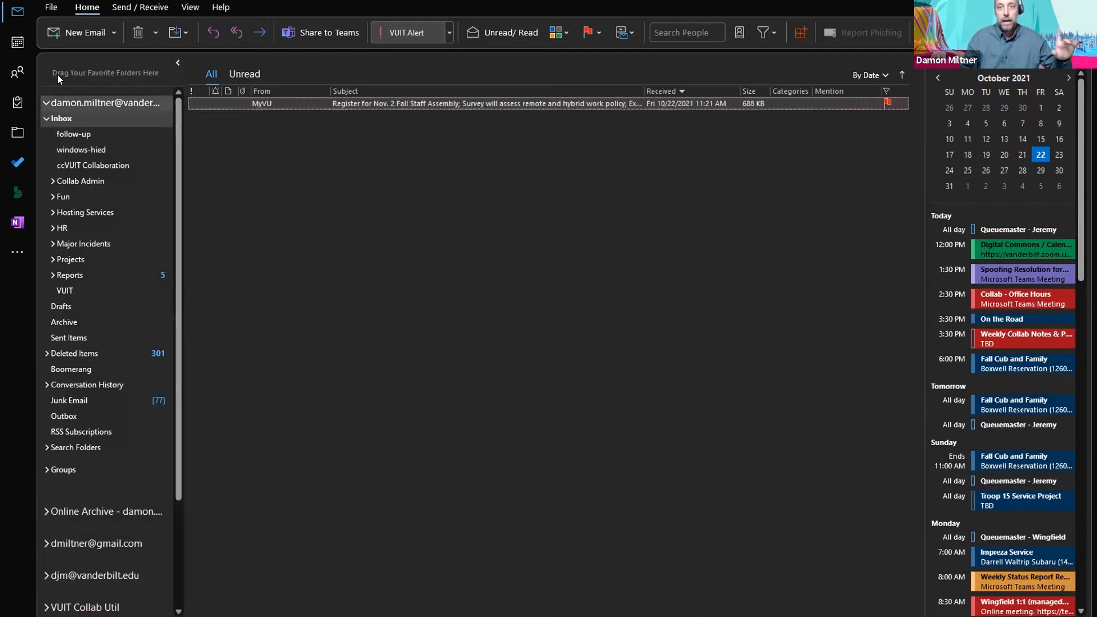
Step: Open the calendar and review the flagged tasks listed under Friday, October 22 in the week's task list
click(22, 43)
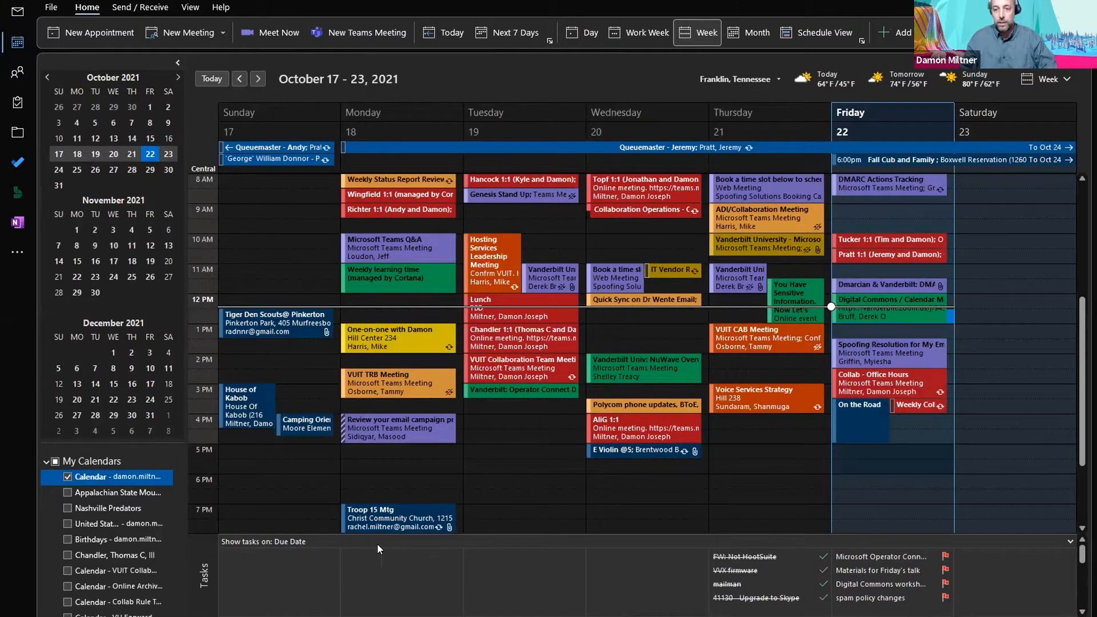
scroll(915, 565, down, 3)
scroll(889, 592, down, 1)
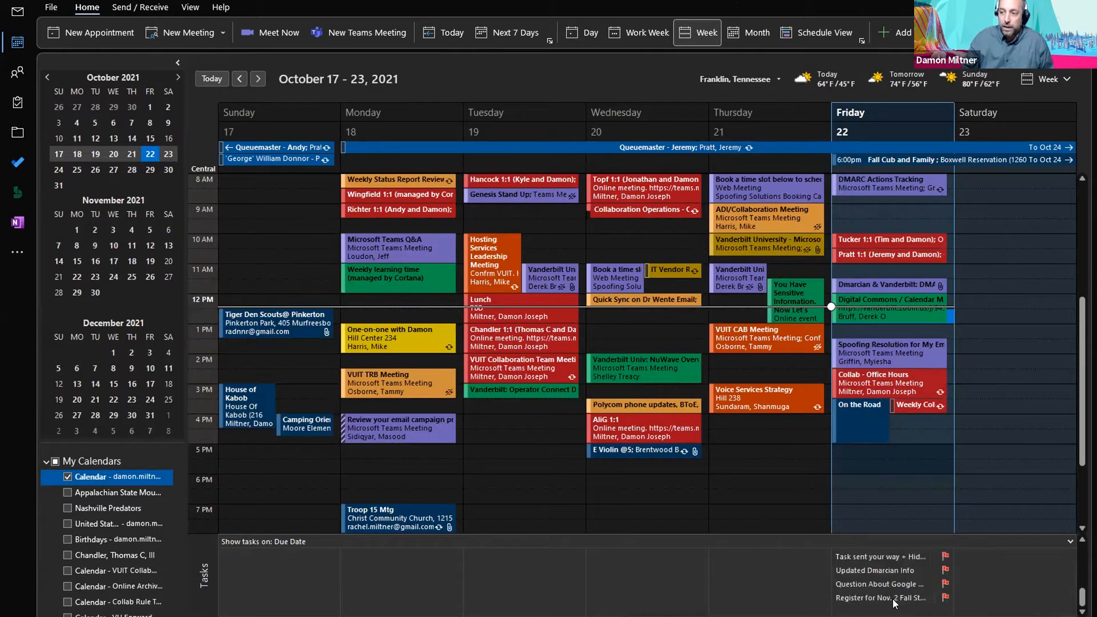
scroll(907, 589, up, 2)
scroll(908, 588, up, 2)
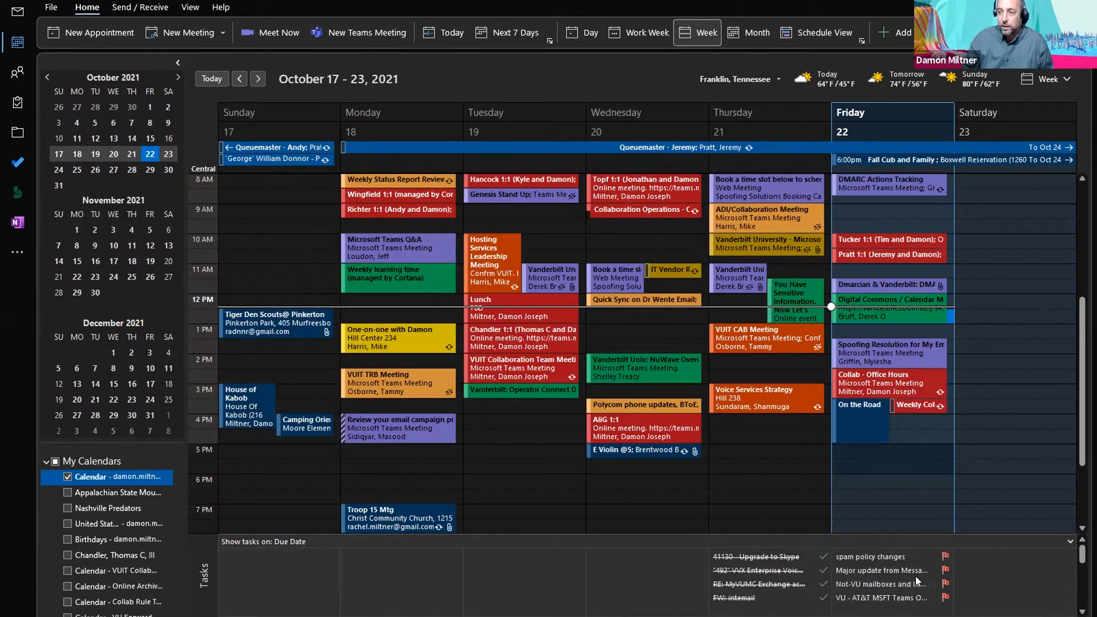
scroll(915, 576, down, 1)
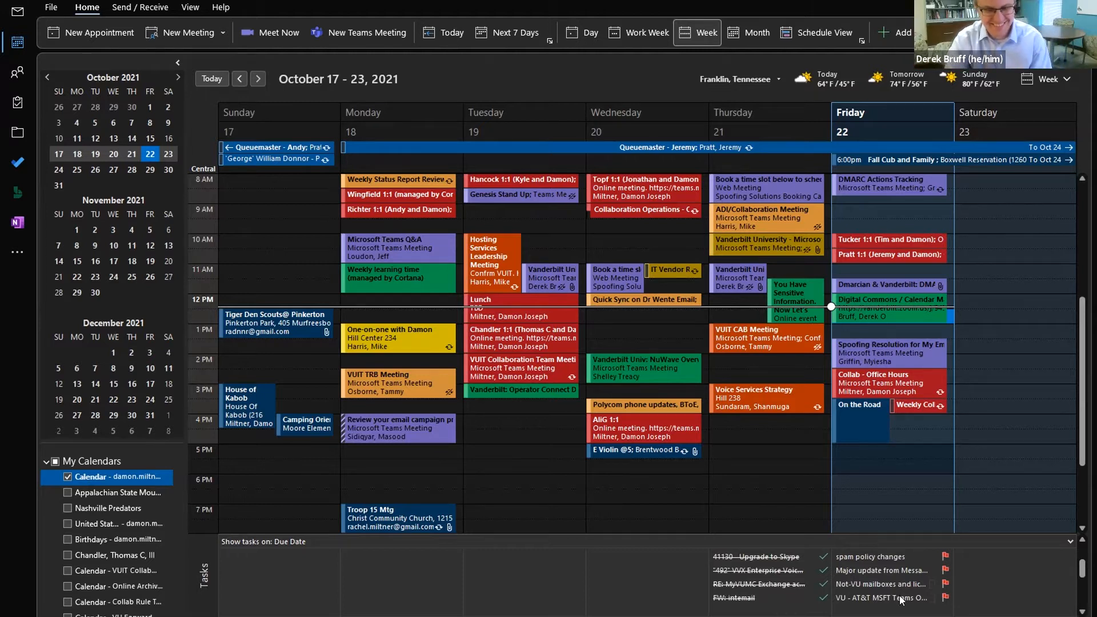
scroll(901, 599, down, 3)
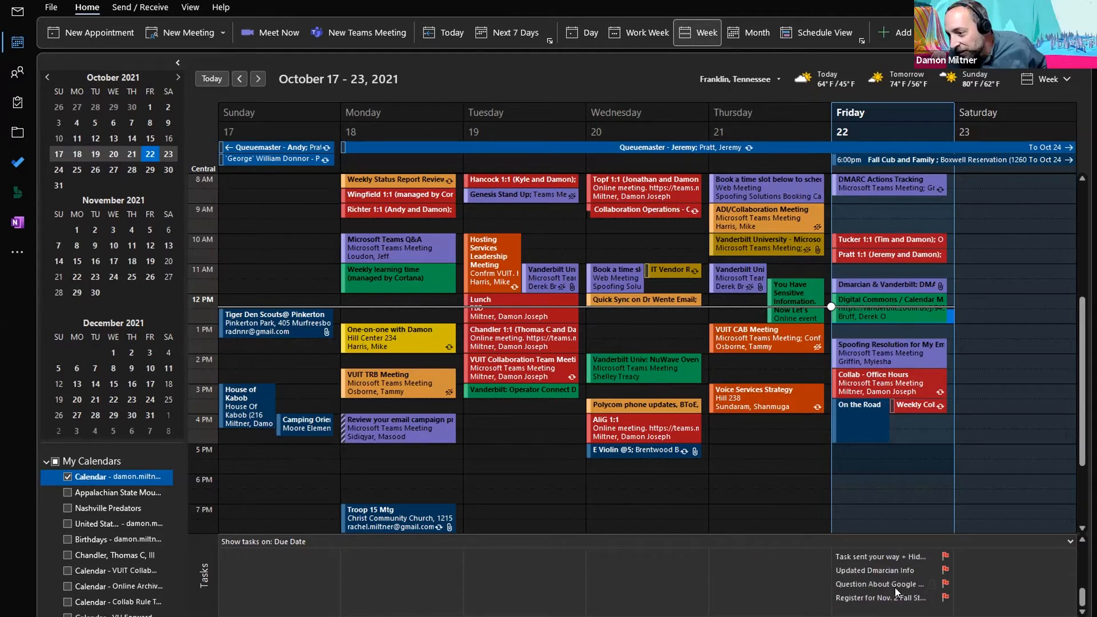
scroll(882, 568, up, 3)
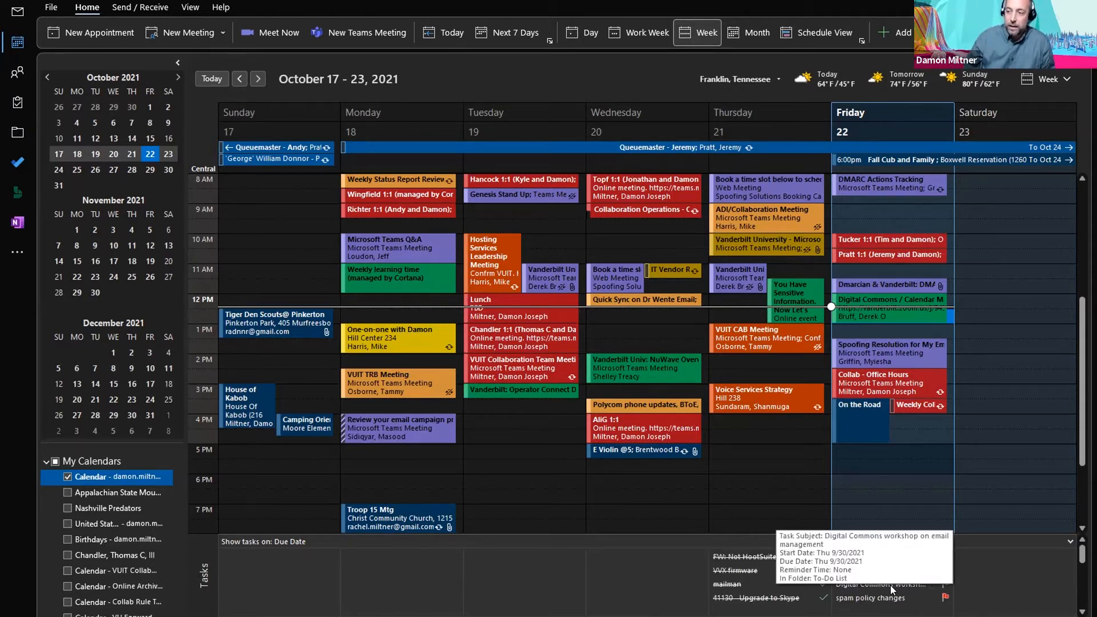
Step: Schedule the Digital Commons workshop task as an appointment on Friday, October 22 at 11:00 AM and review its contents
click(891, 586)
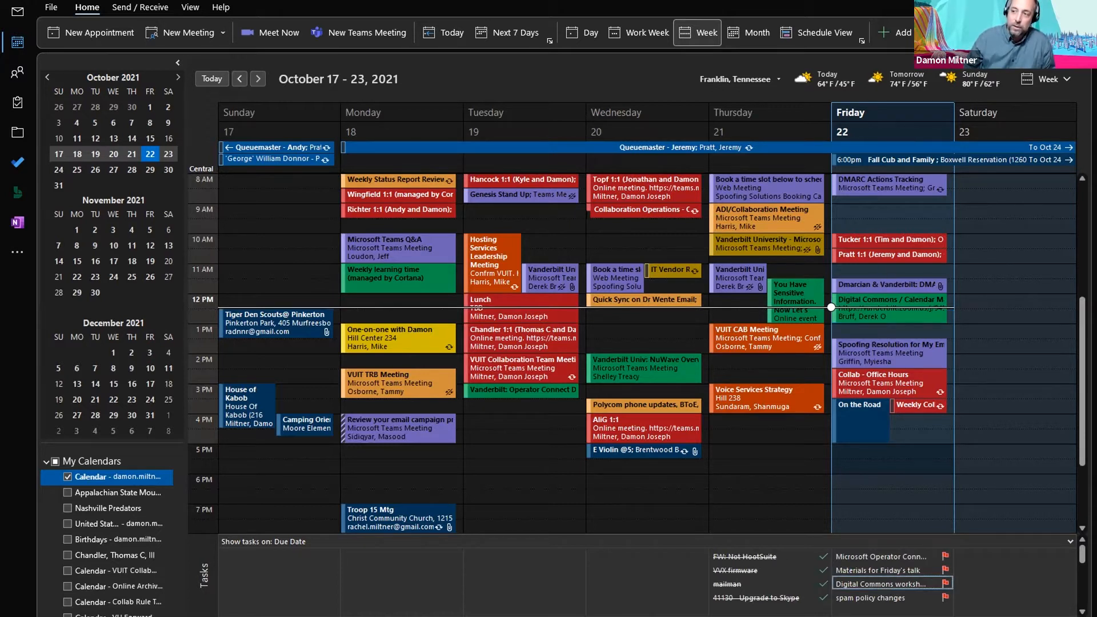
drag(891, 585, 889, 270)
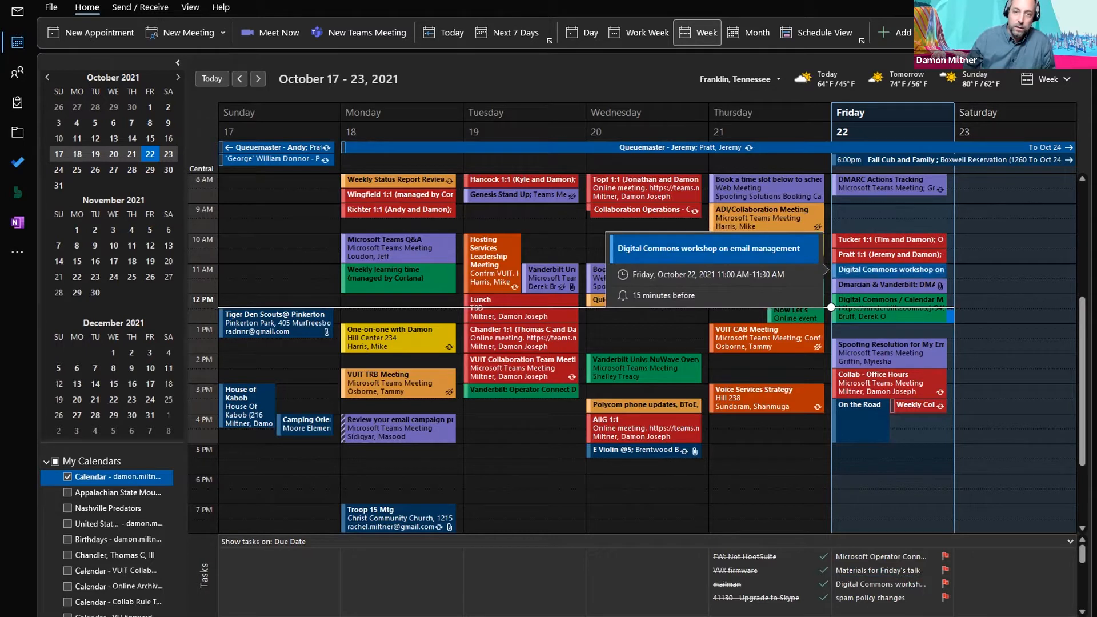
double_click(890, 270)
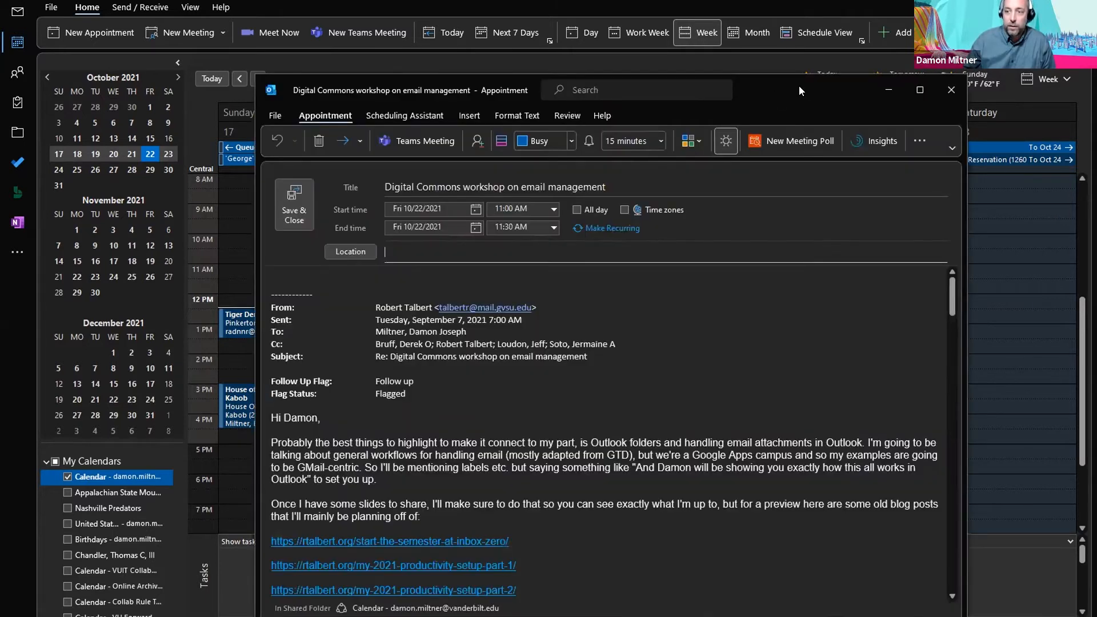
scroll(471, 333, down, 6)
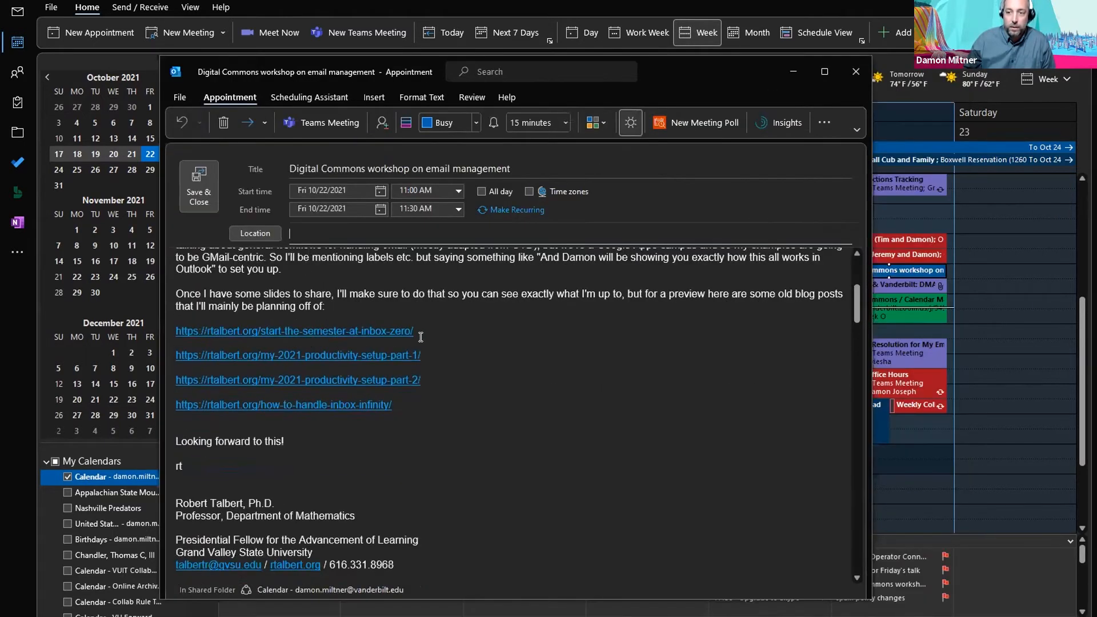
scroll(471, 333, up, 4)
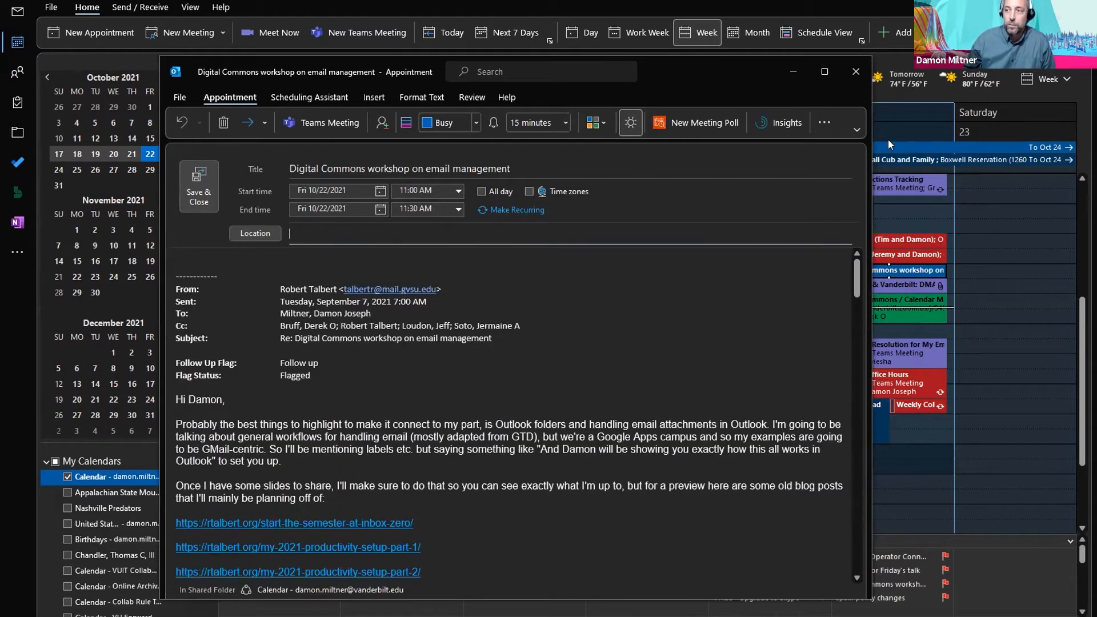
click(855, 69)
Step: Delete the 11:00 AM Digital Commons workshop on email management appointment from Friday, October 22
mouse_move(879, 271)
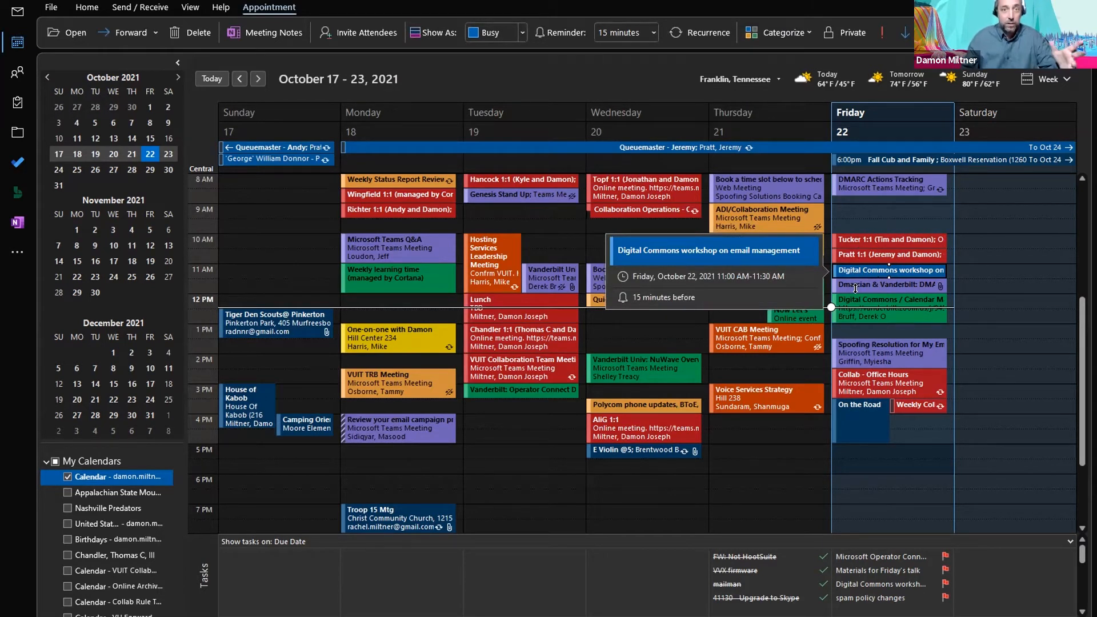
mouse_move(855, 289)
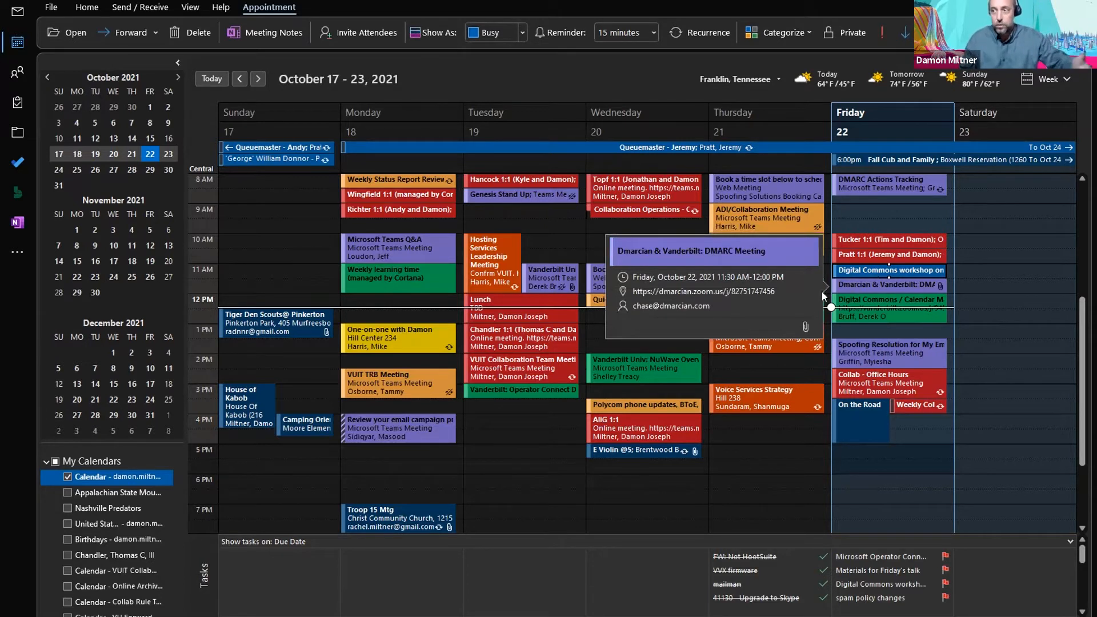
mouse_move(915, 272)
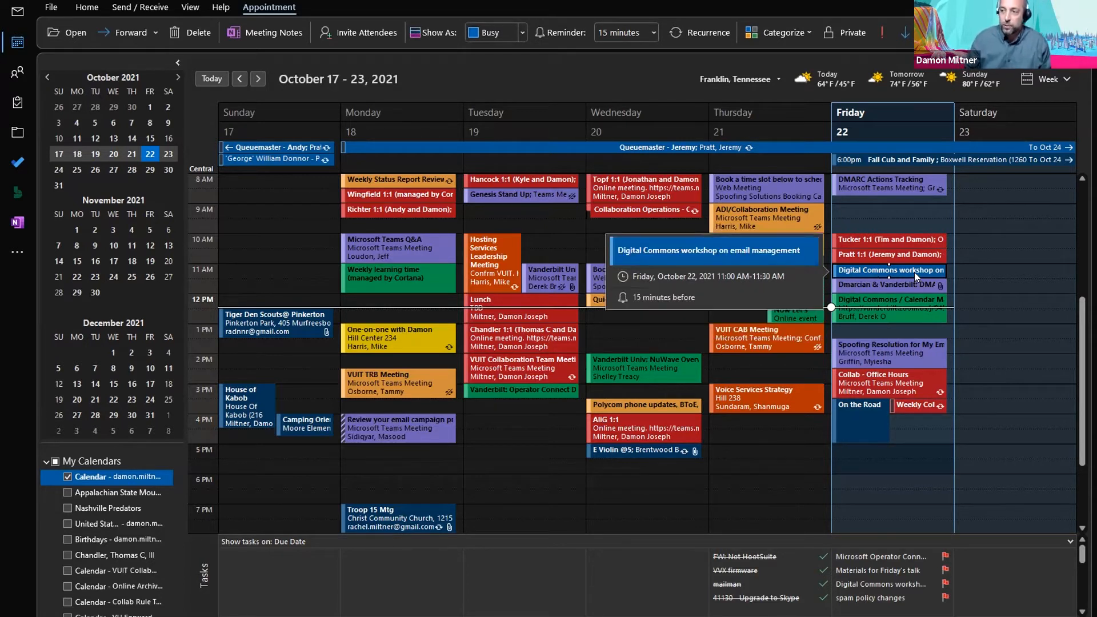
key(Delete)
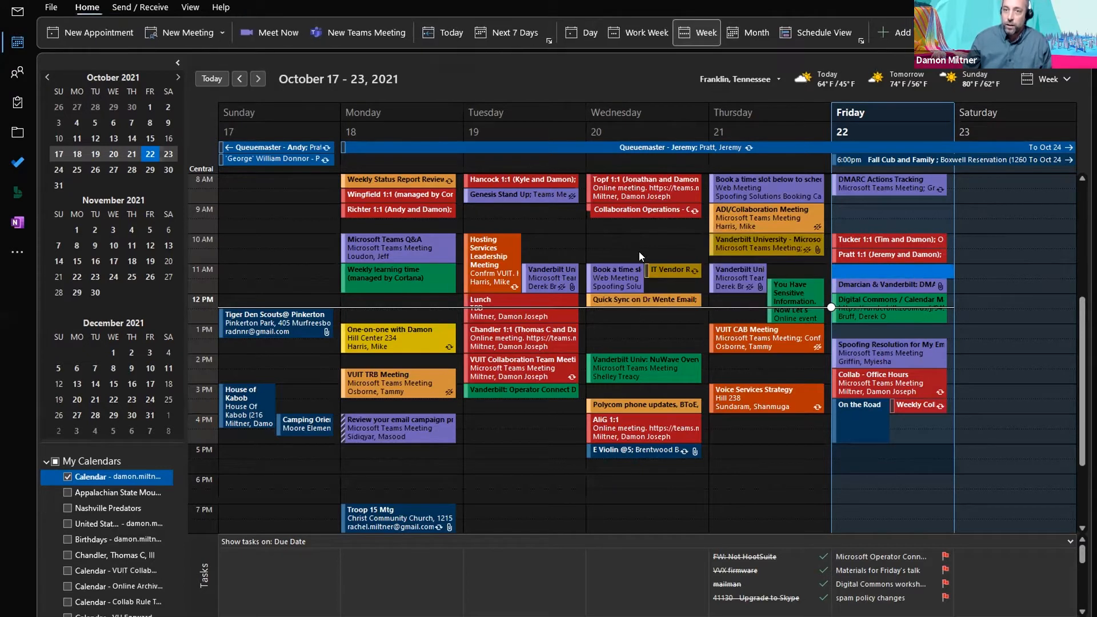
Step: Draft a calendar appointment from the flagged MyVU email in the inbox, check its Scheduling Assistant, and discard it without saving
click(17, 11)
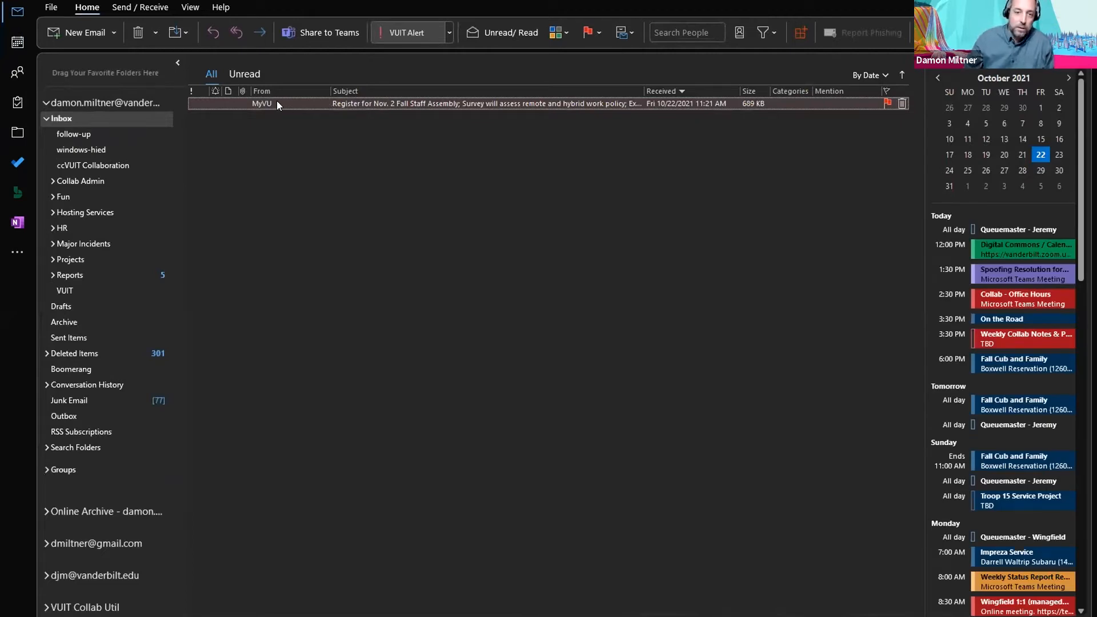
drag(36, 40, 16, 46)
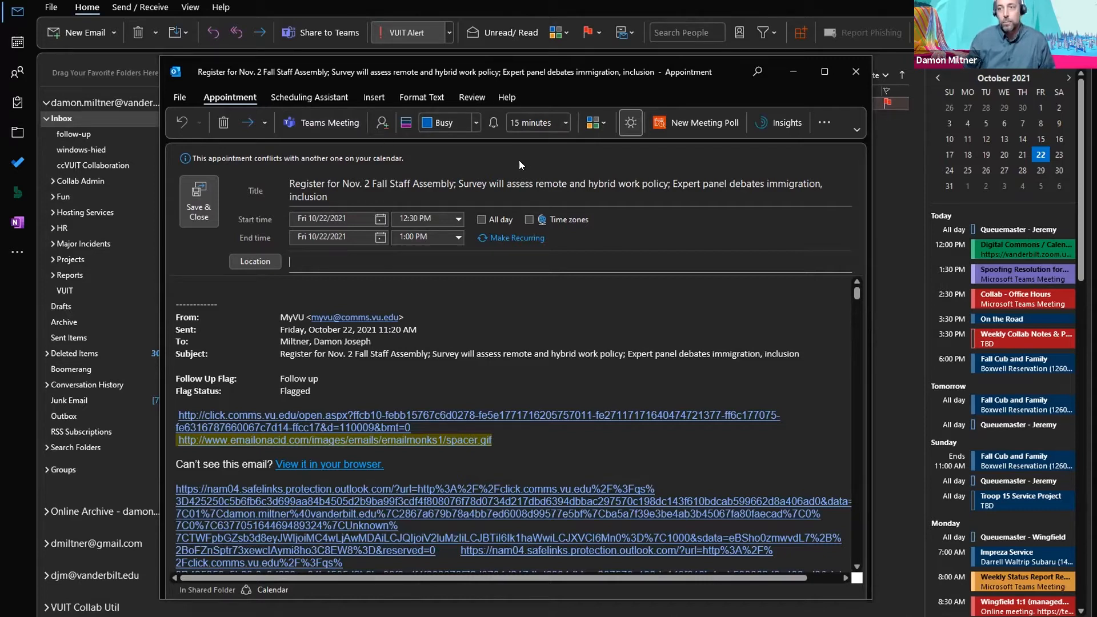
click(315, 96)
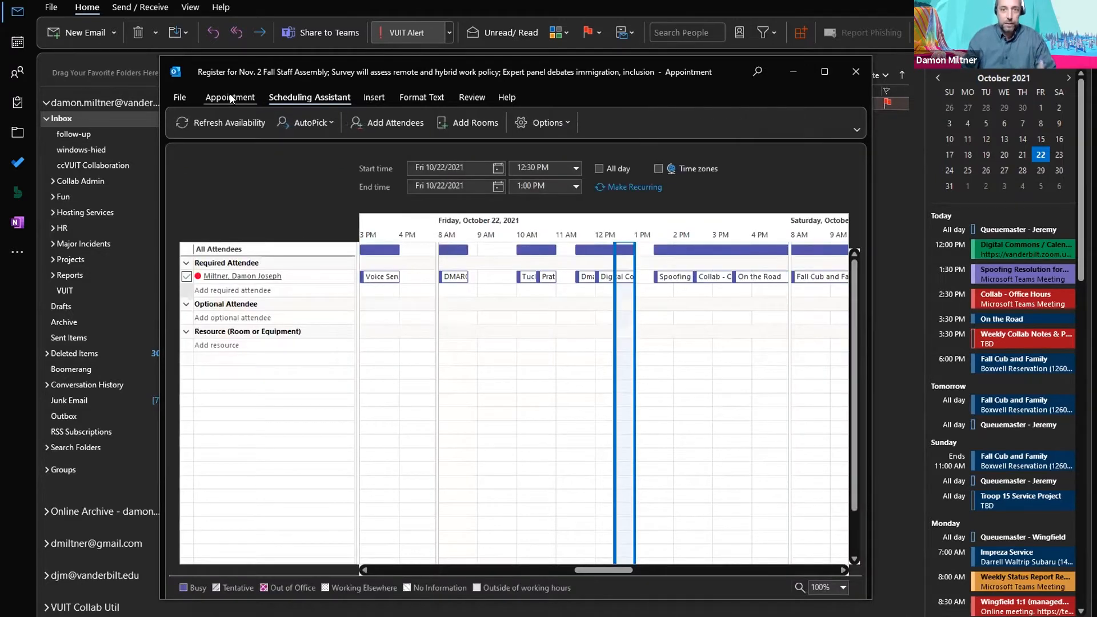
click(231, 98)
click(848, 74)
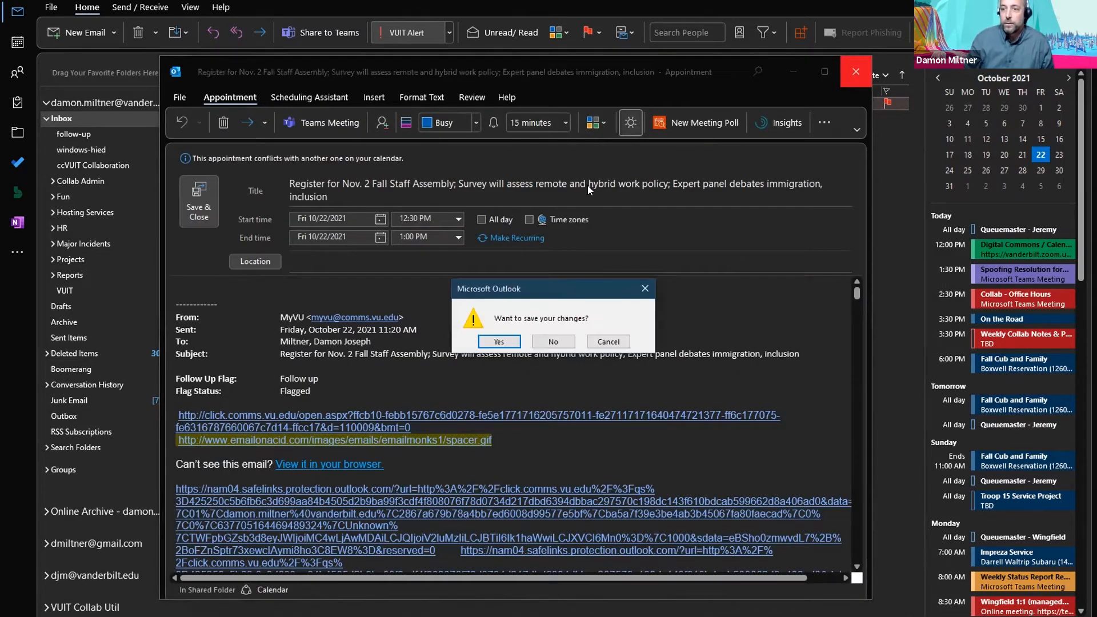
click(555, 342)
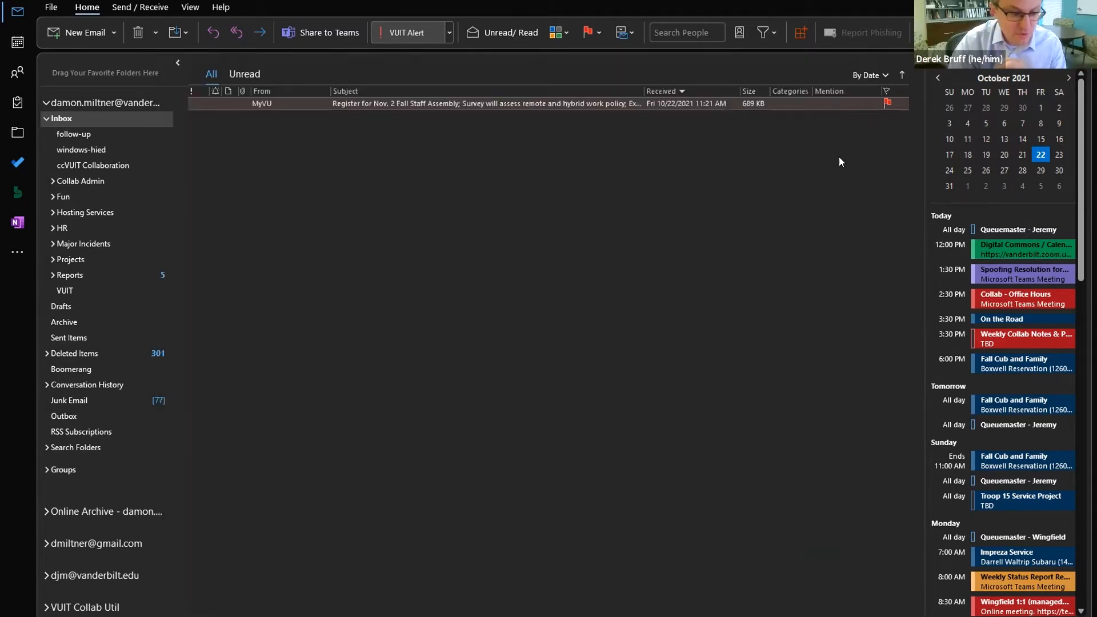
Step: Open the calendar again and check the details of the flagged tasks listed for Friday
click(18, 42)
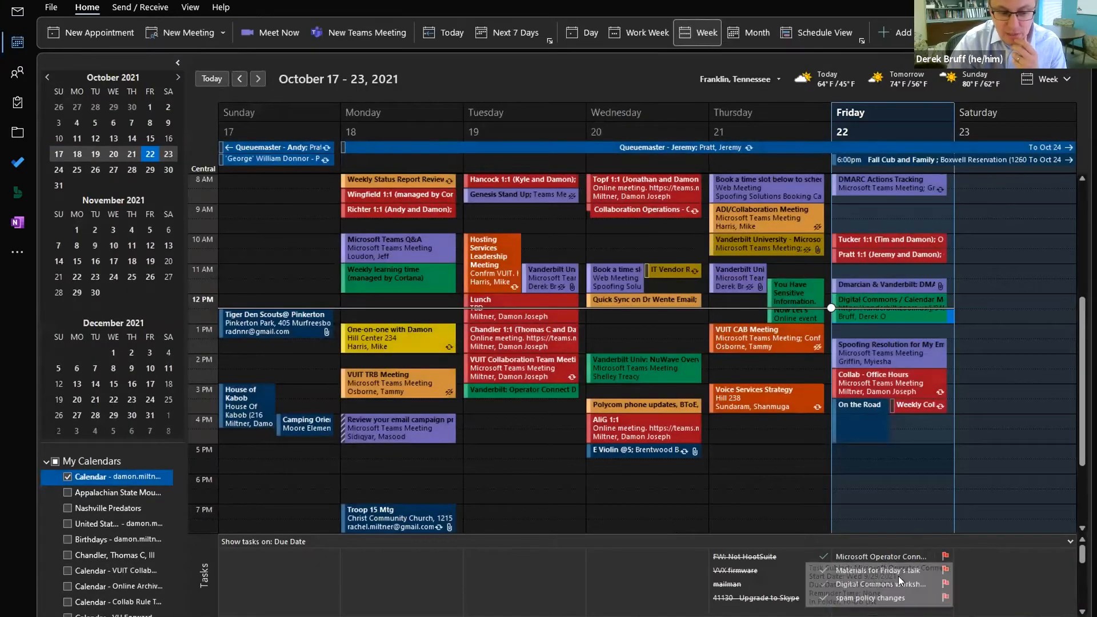
mouse_move(905, 578)
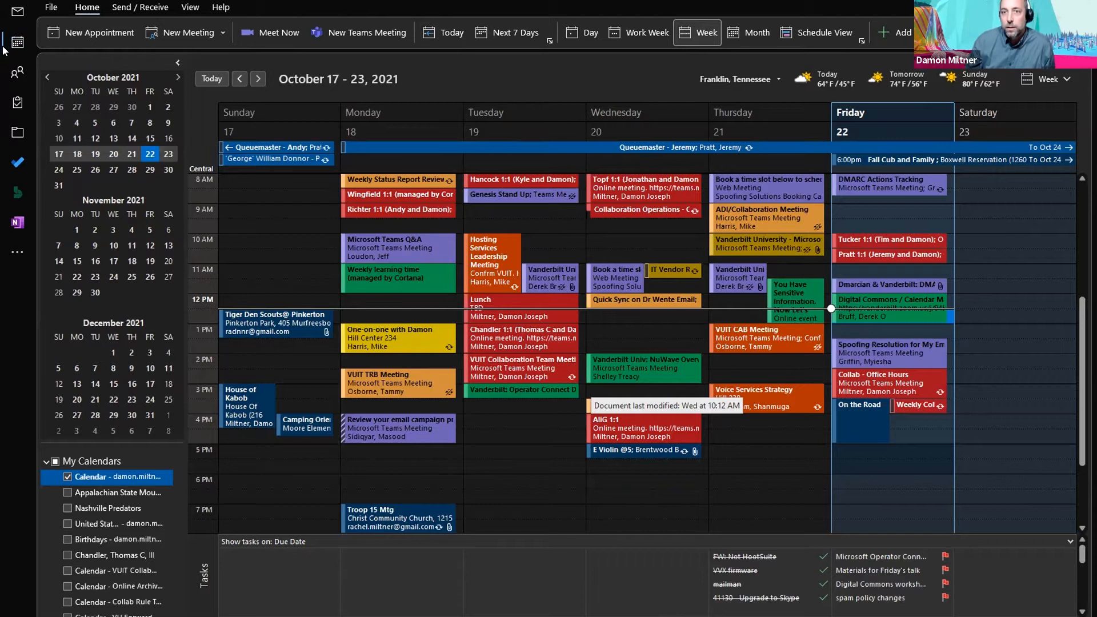
click(652, 241)
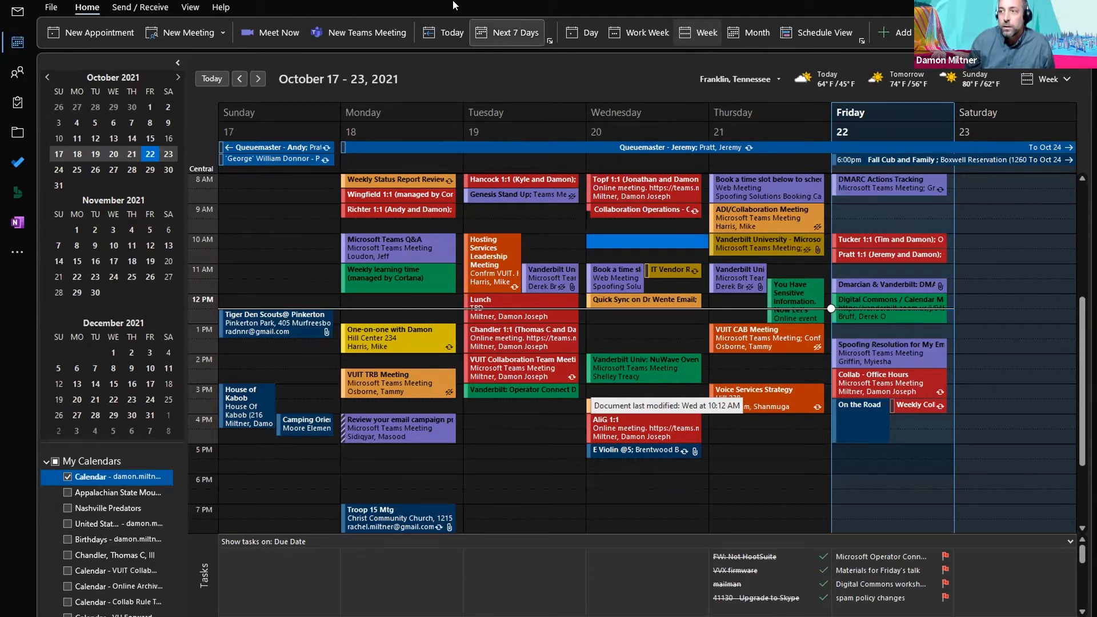
click(140, 8)
click(190, 7)
click(87, 7)
Step: Switch between the mail and calendar views, ending in the mail inbox
click(20, 14)
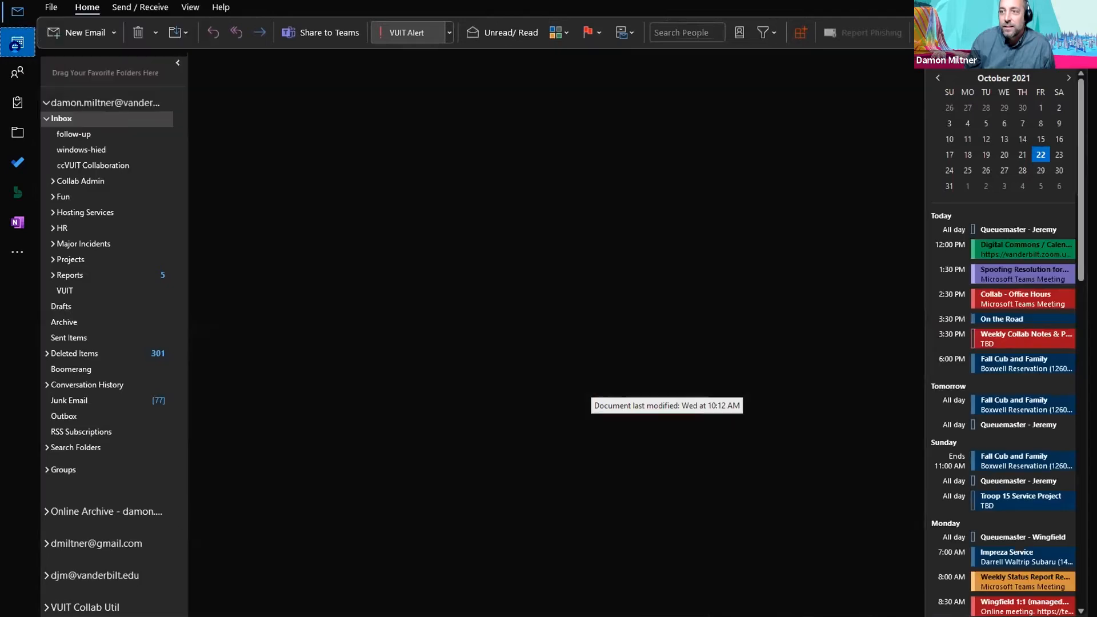
click(17, 48)
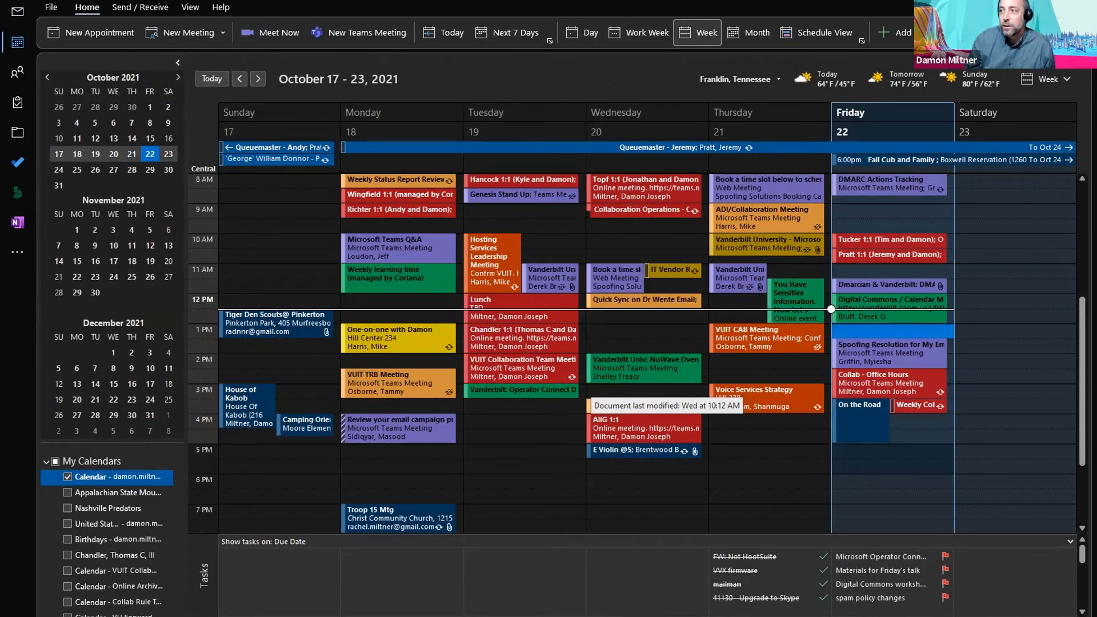
click(1079, 42)
click(1079, 41)
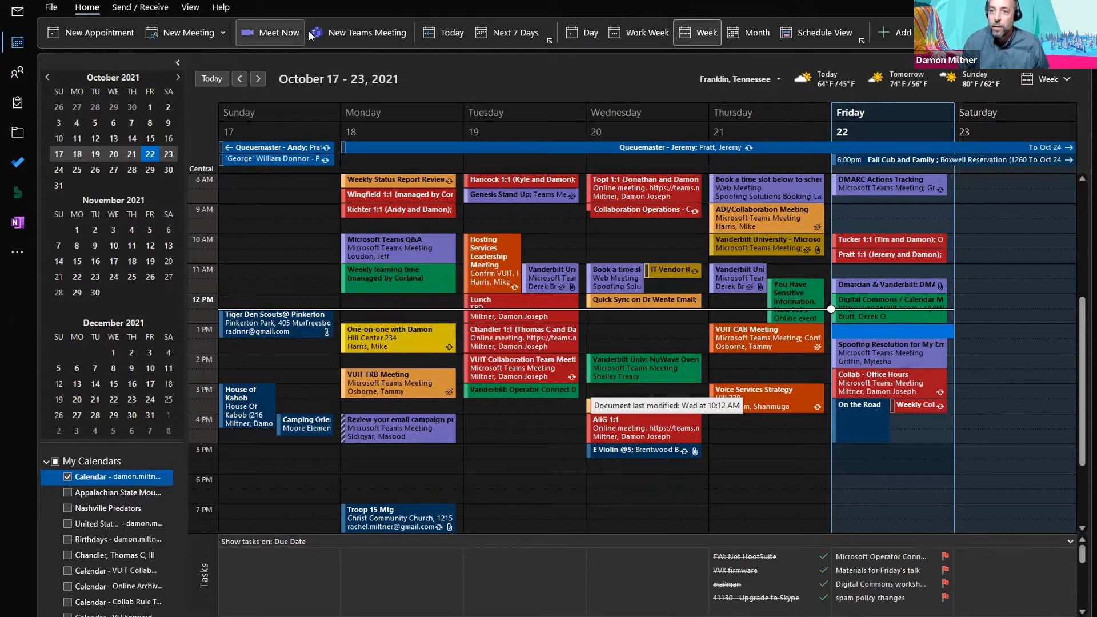
click(577, 32)
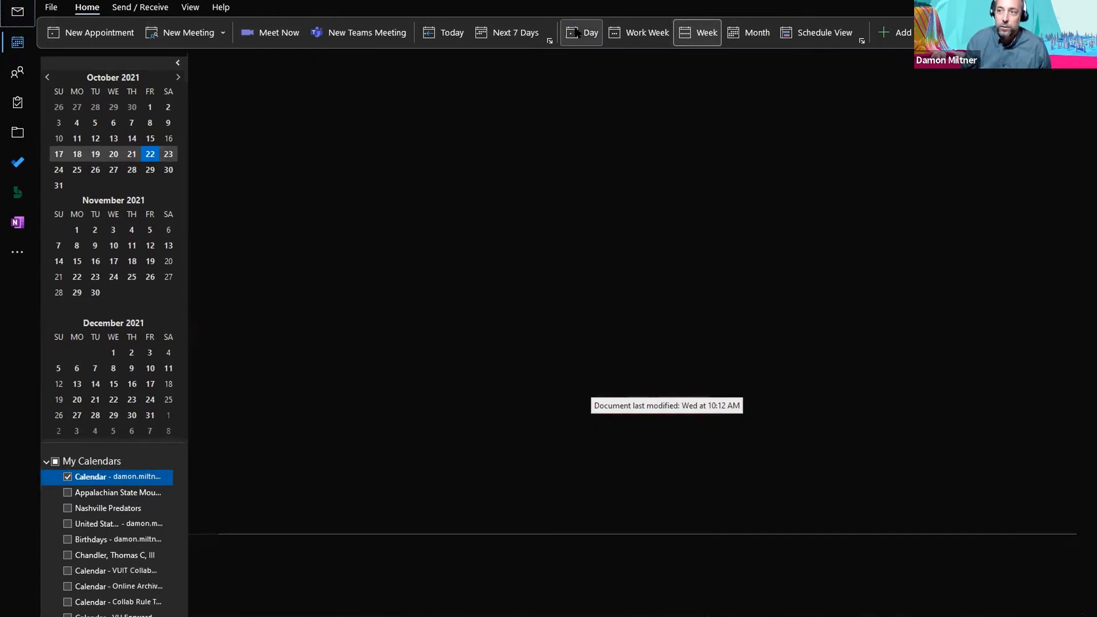
key(ctrl+1)
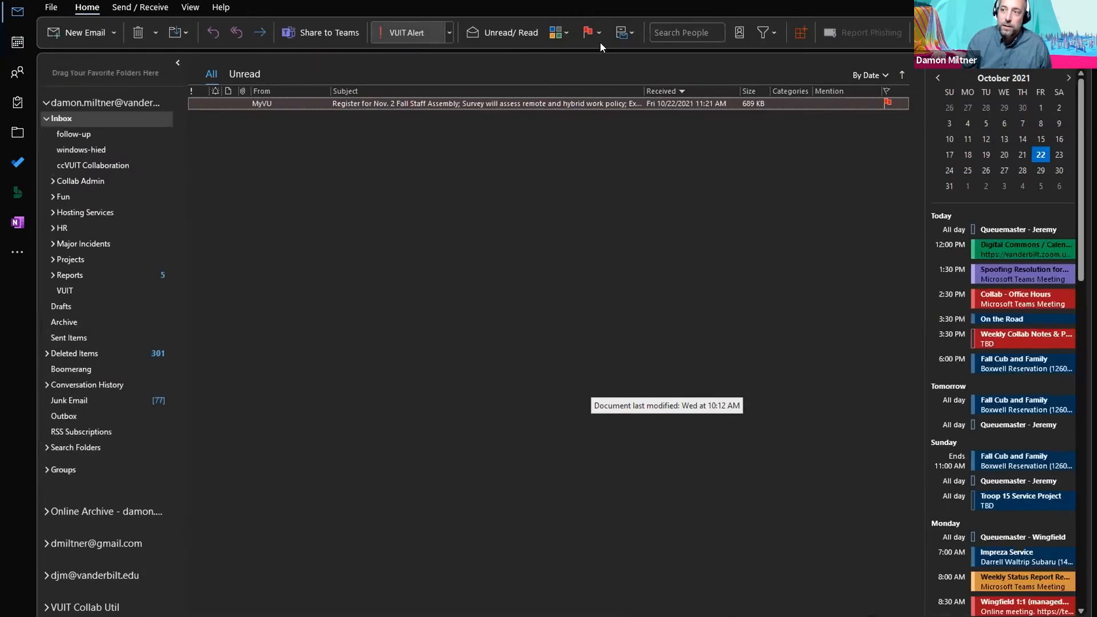
Step: Review the full list of color categories available for the flagged MyVU email without assigning one
click(558, 32)
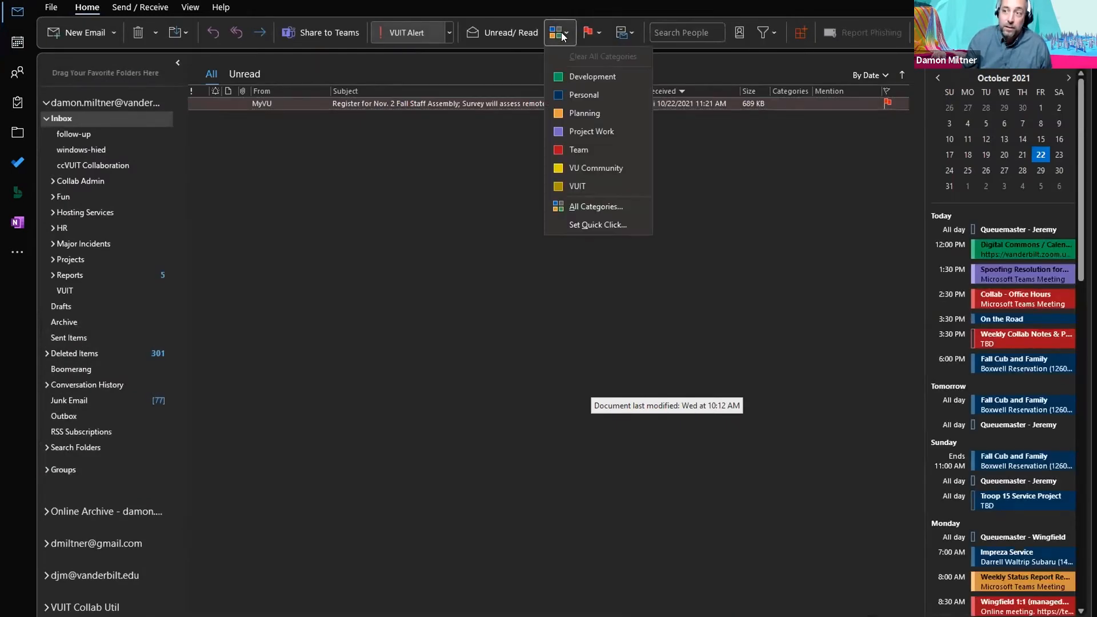
click(596, 206)
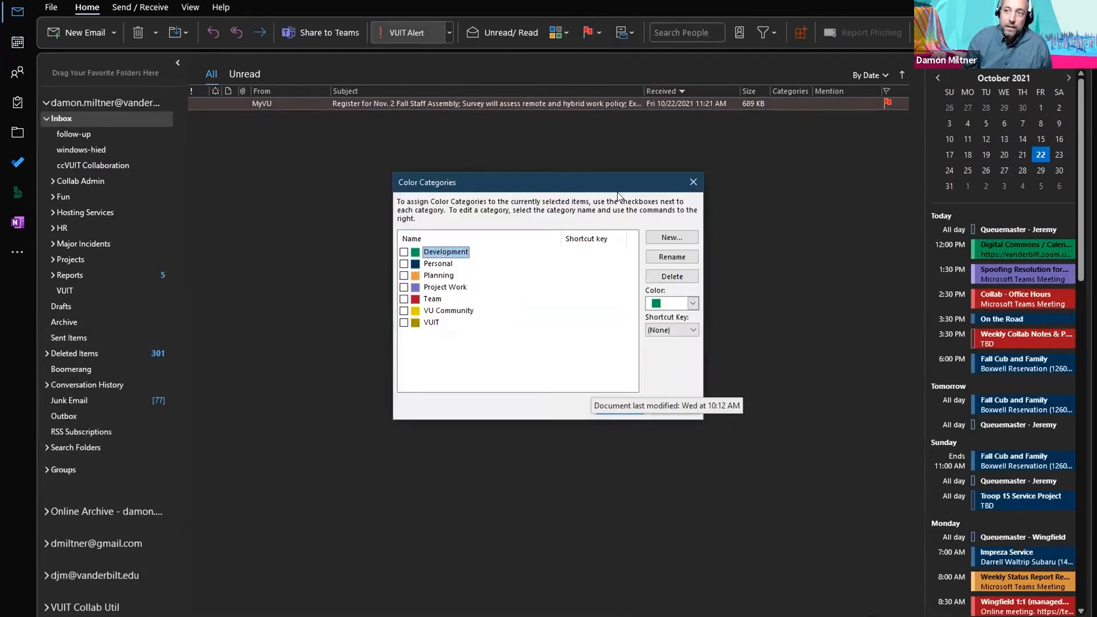
click(512, 320)
click(693, 182)
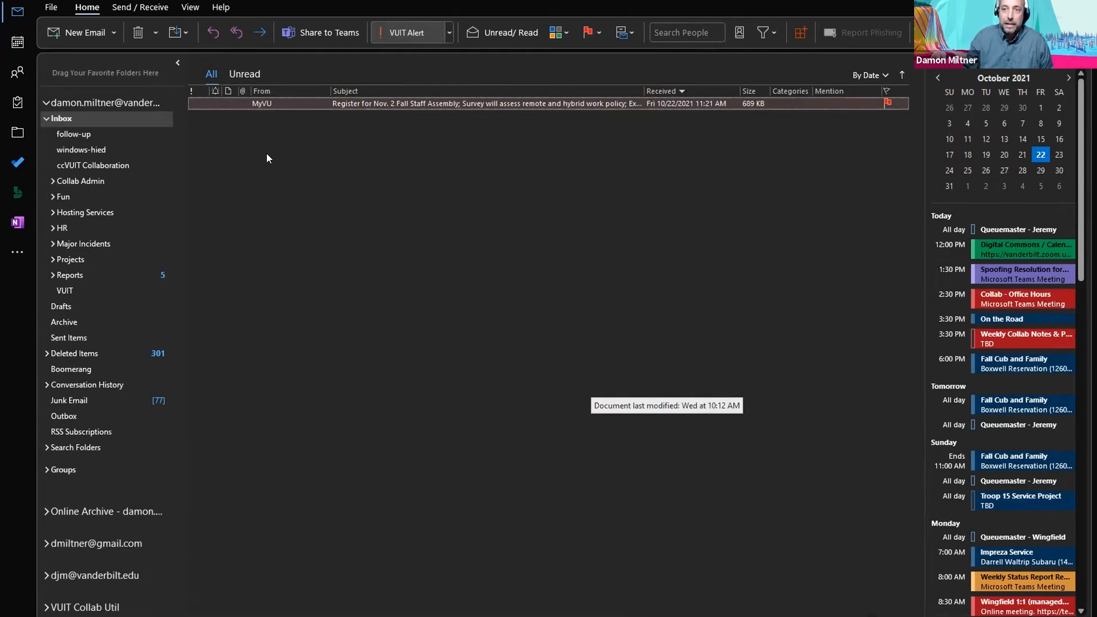
Step: Open the calendar and review the category choices for Friday's 12 PM Digital Commons meeting, leaving its category as is
click(17, 41)
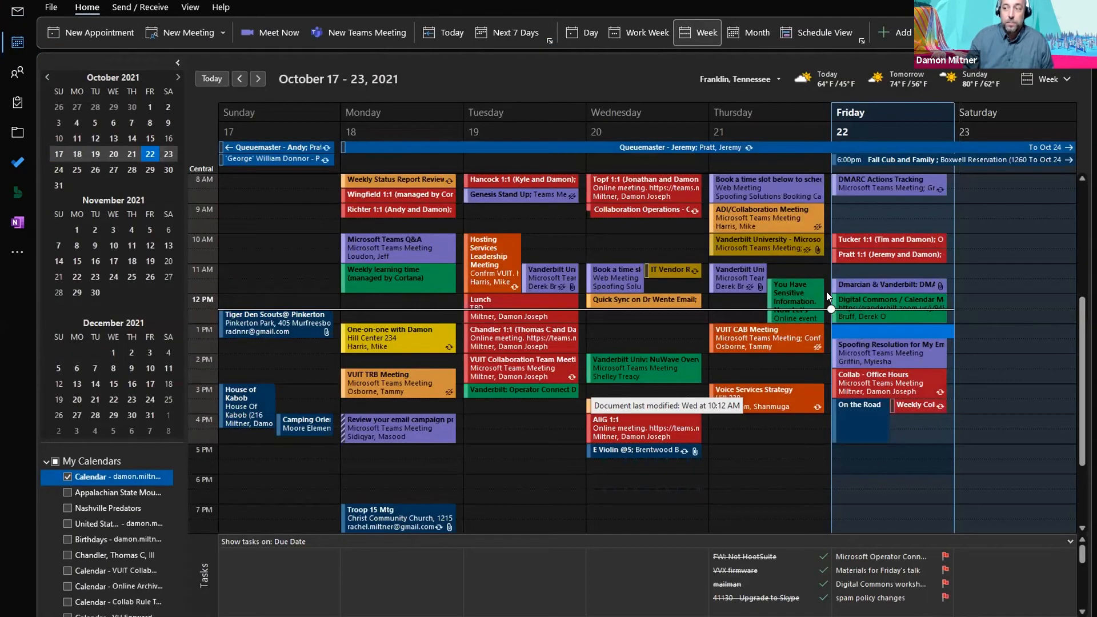
click(864, 301)
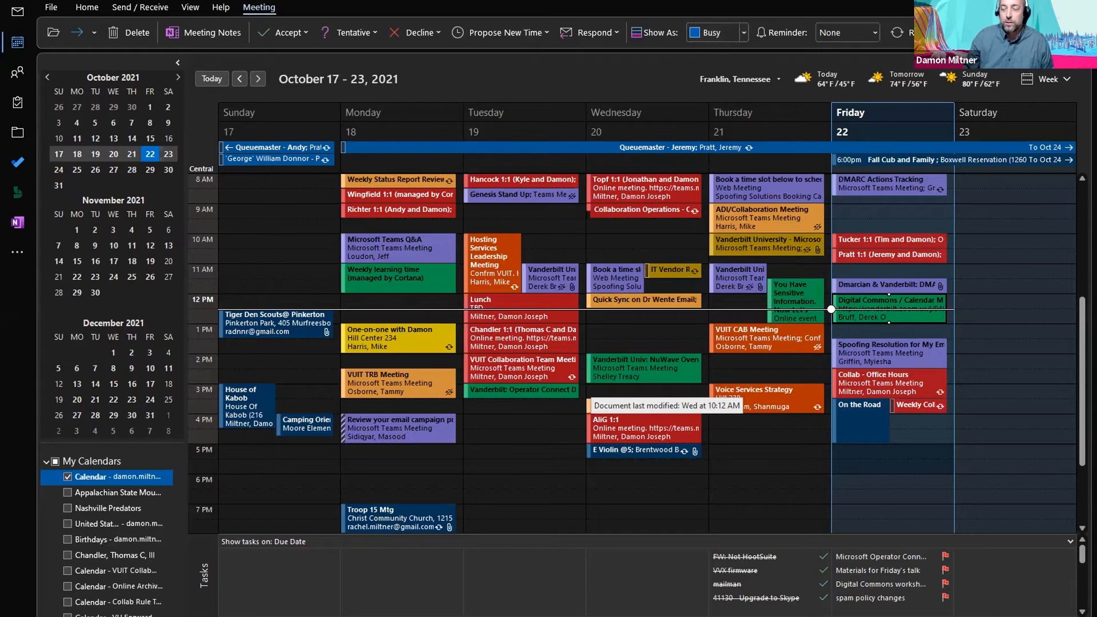
click(993, 33)
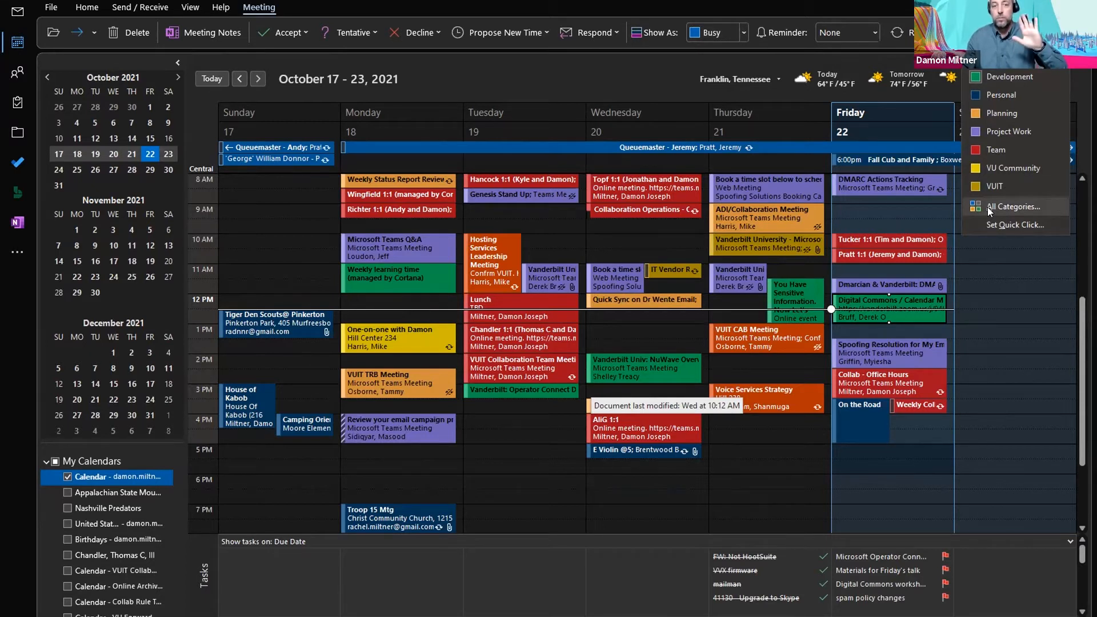
click(587, 223)
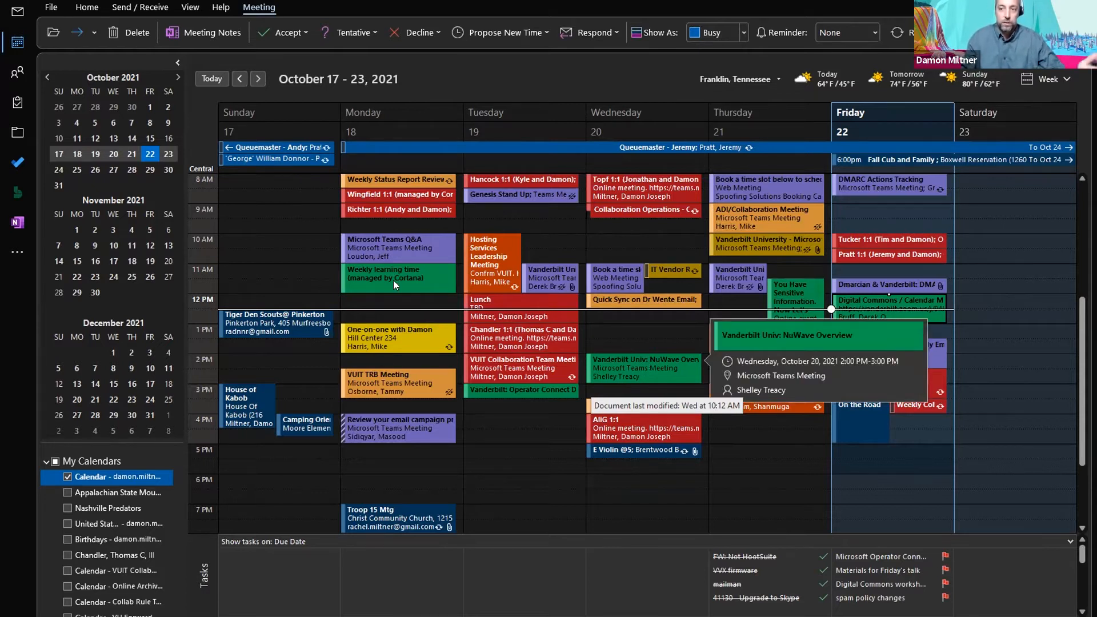
mouse_move(396, 200)
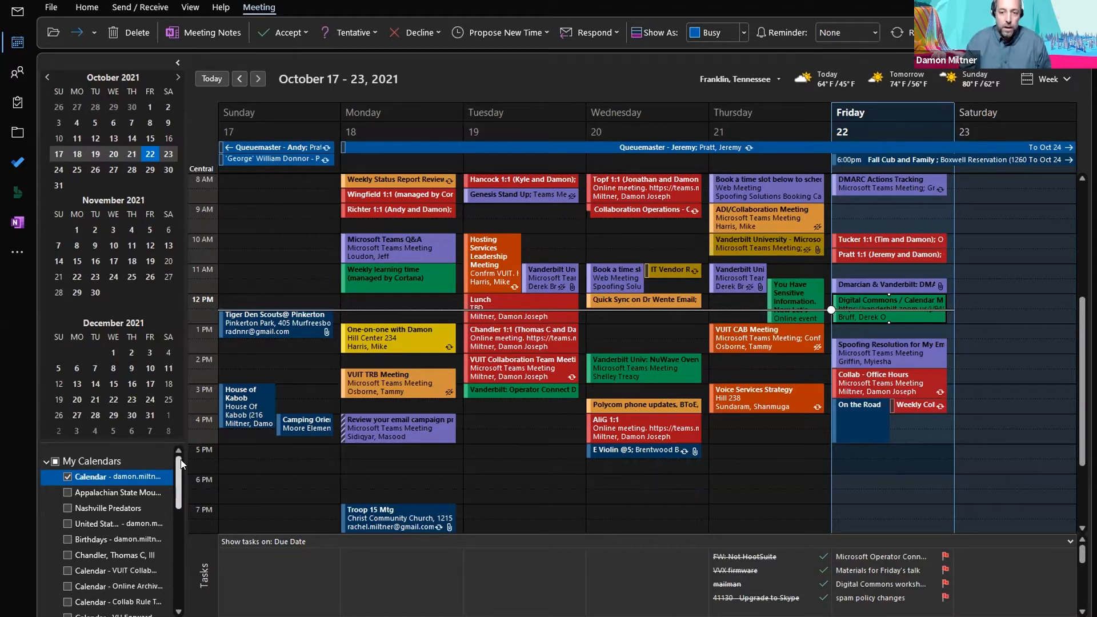
Step: Add a colleague's calendar to My Calendars by searching the address book for their surname, and overlay it on the main calendar
right_click(122, 463)
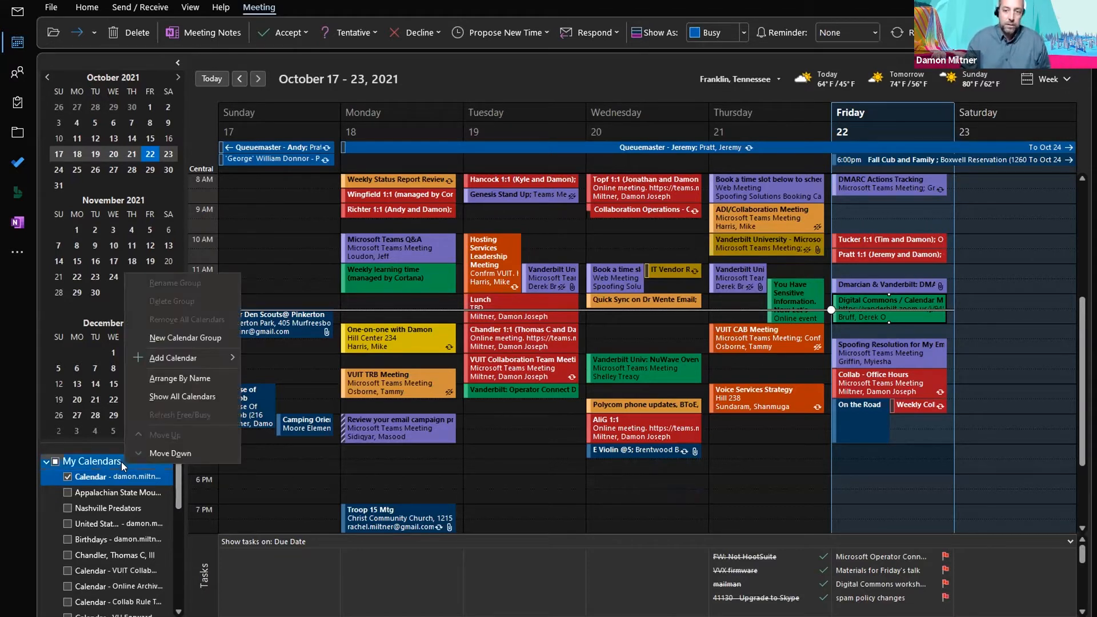
mouse_move(185, 364)
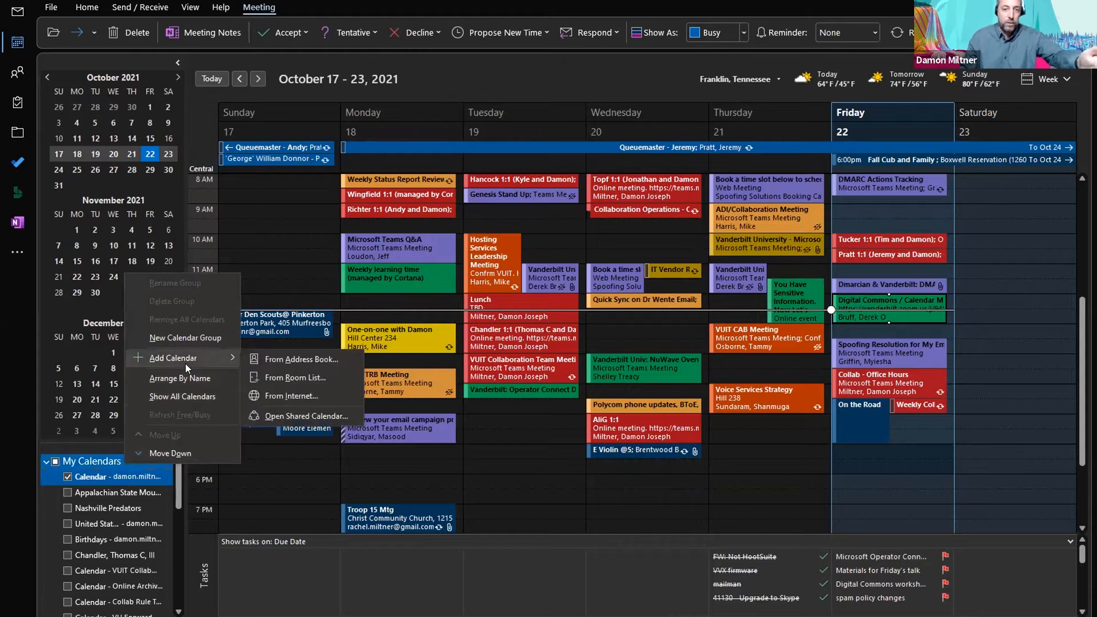
click(298, 363)
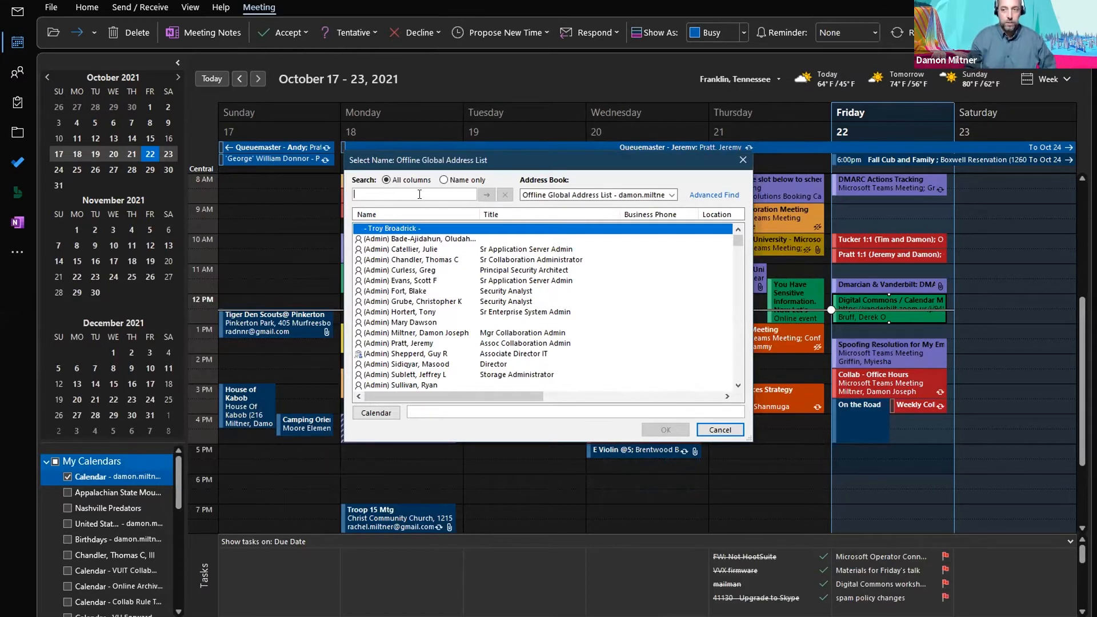
click(420, 194)
text(loudon)
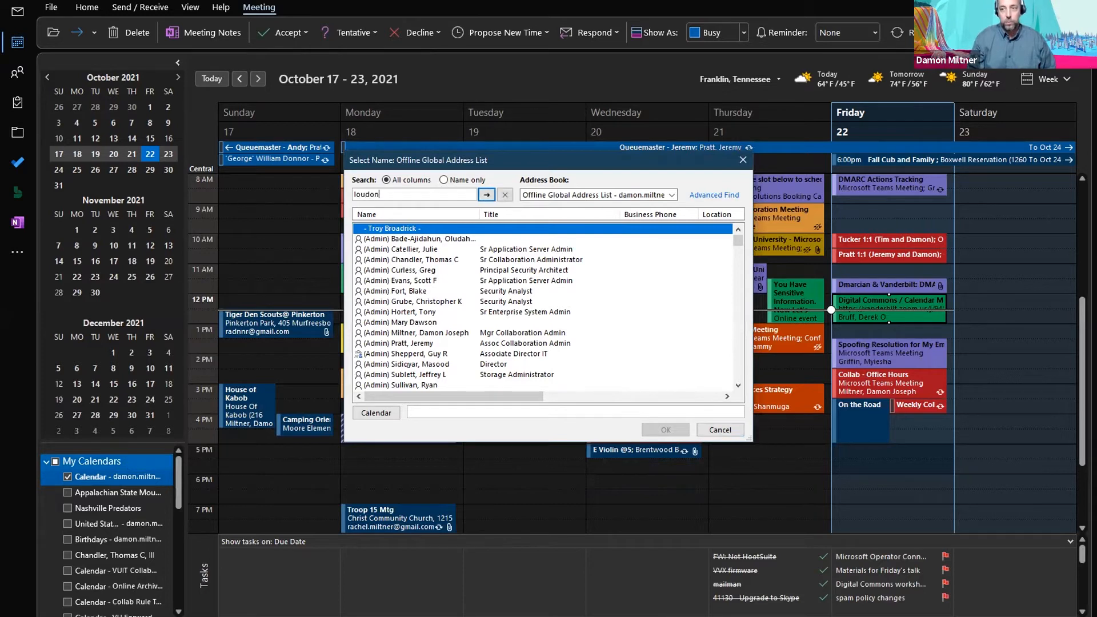
key(Return)
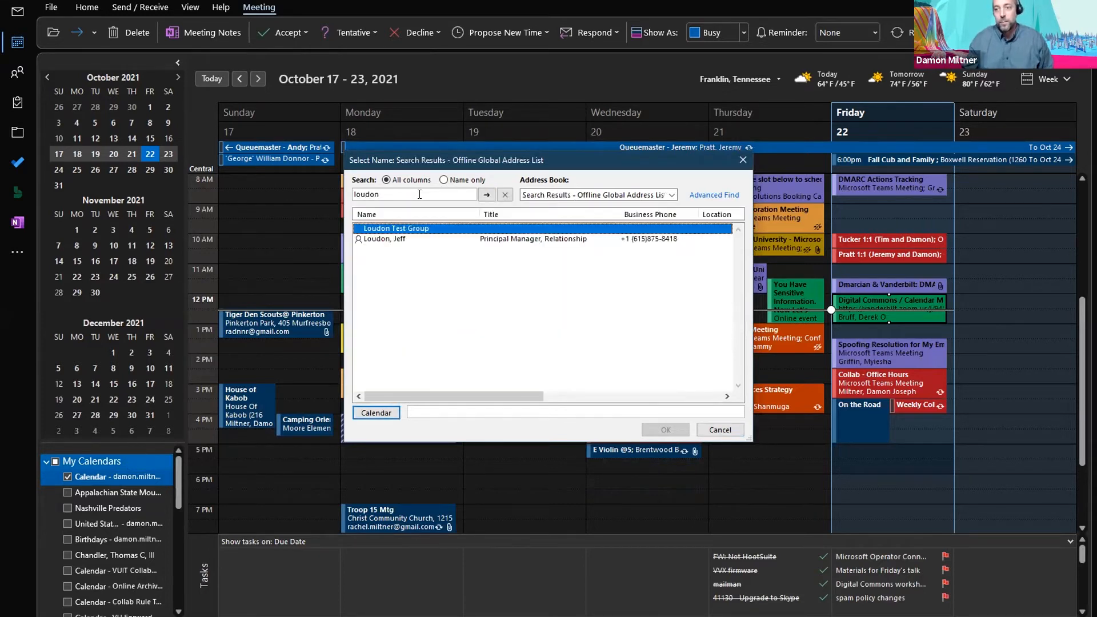
double_click(414, 240)
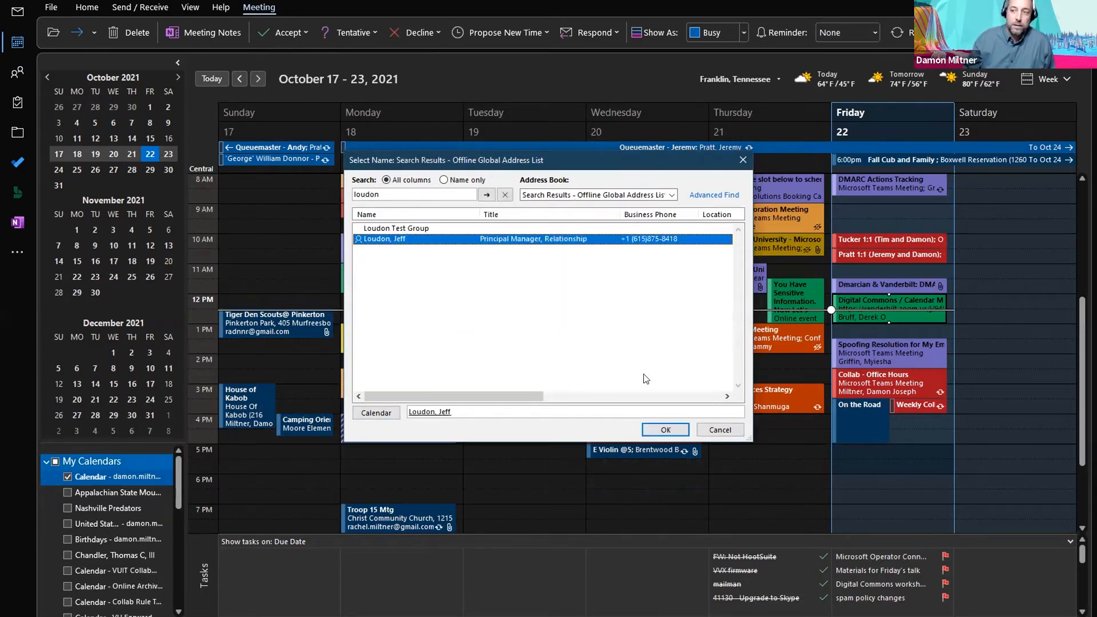
click(677, 431)
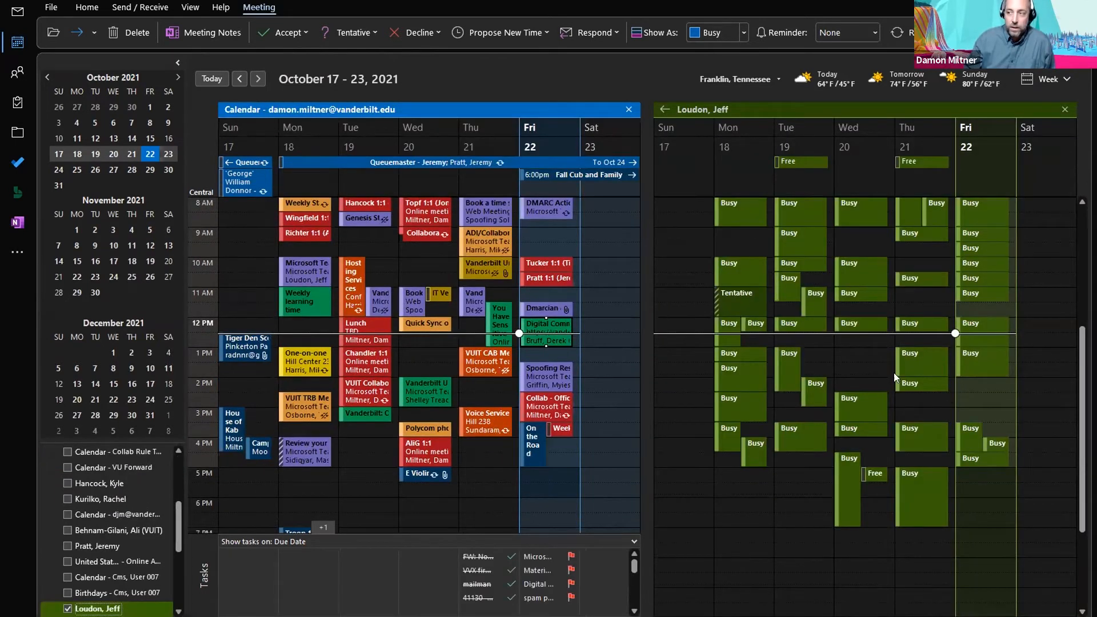
scroll(957, 377, up, 2)
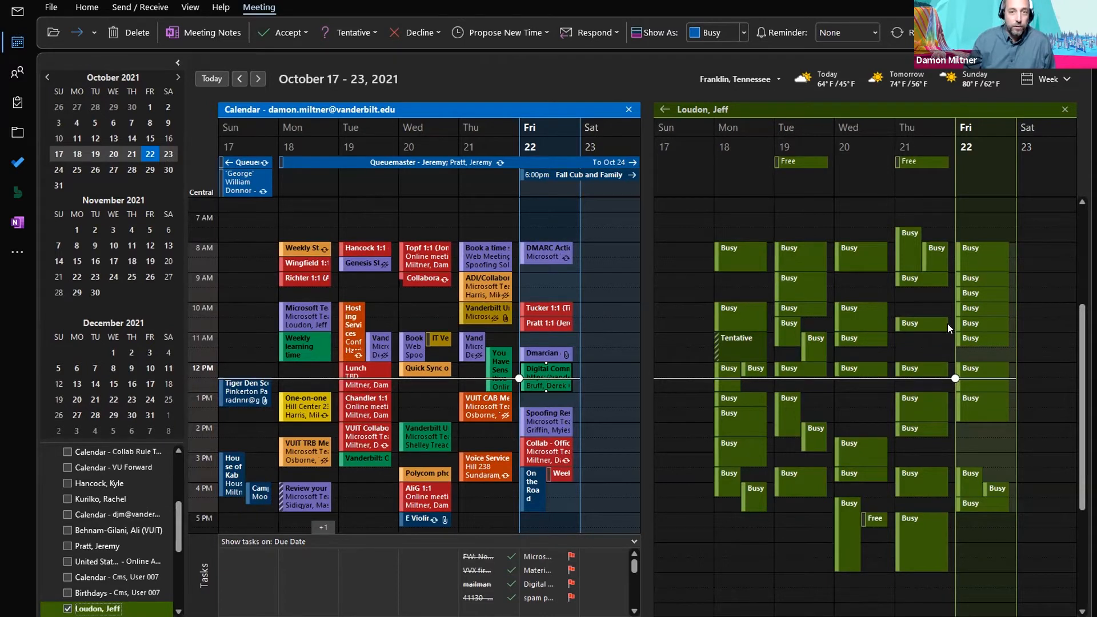
click(662, 109)
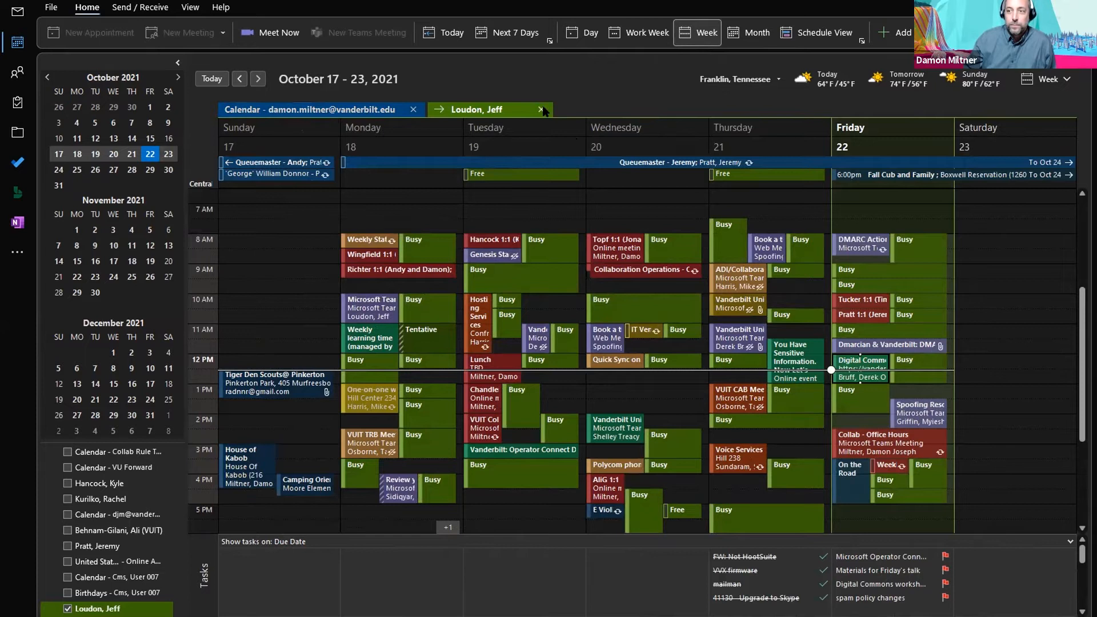
Step: Hide the colleague's calendar and delete it from My Calendars
click(104, 607)
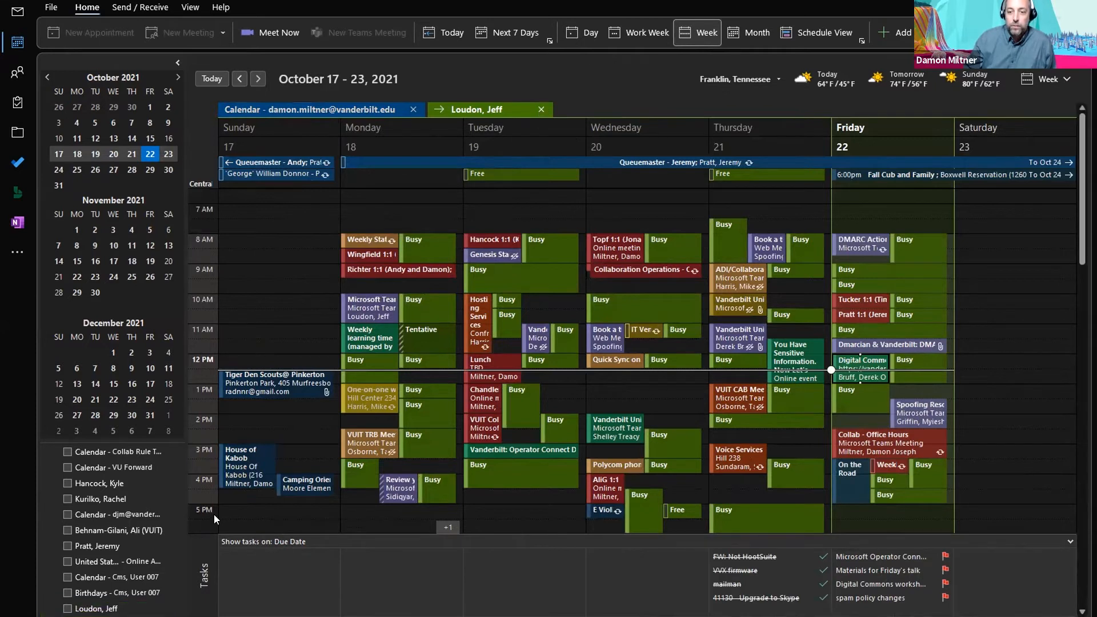
right_click(104, 606)
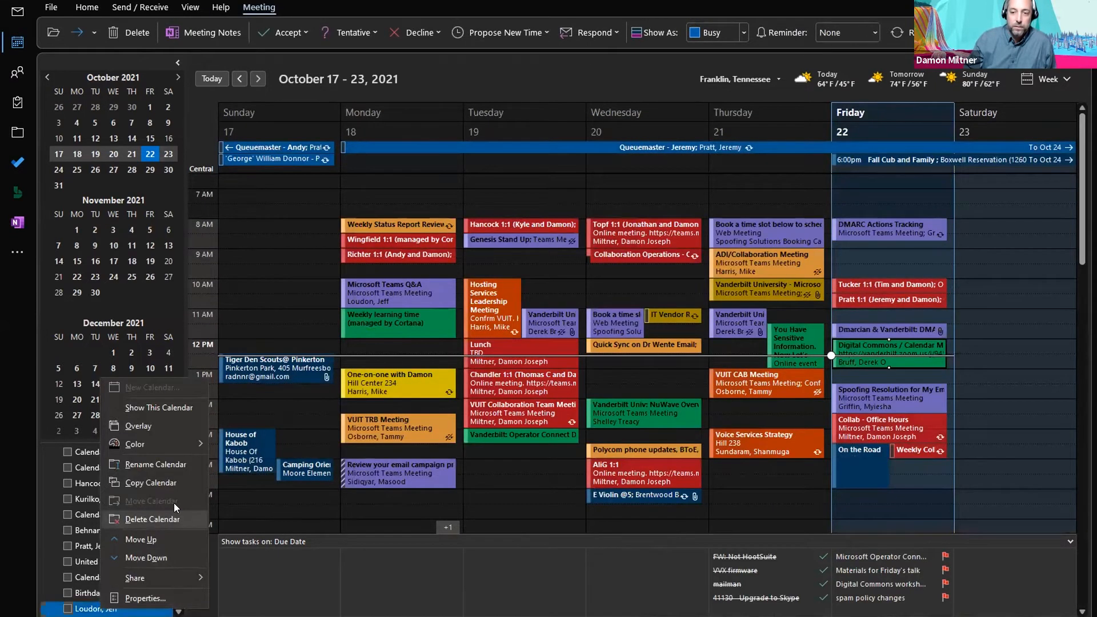
click(288, 401)
Step: Expand the Other Calendars group and show the Collaboration calendar together with the main calendar
scroll(112, 508, up, 4)
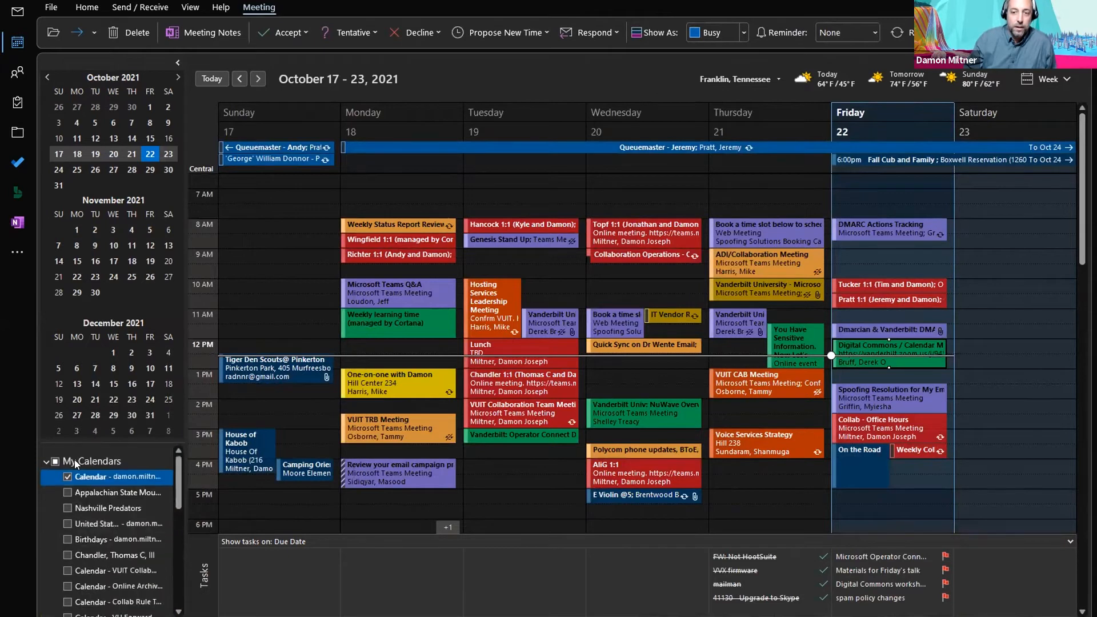
scroll(85, 479, down, 5)
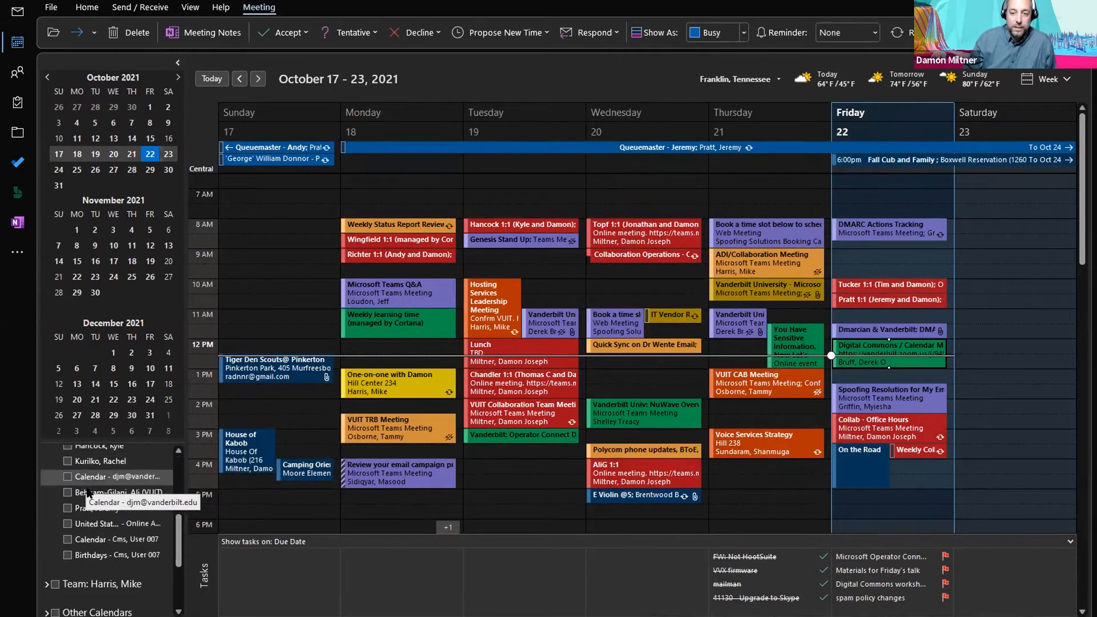
scroll(88, 491, down, 3)
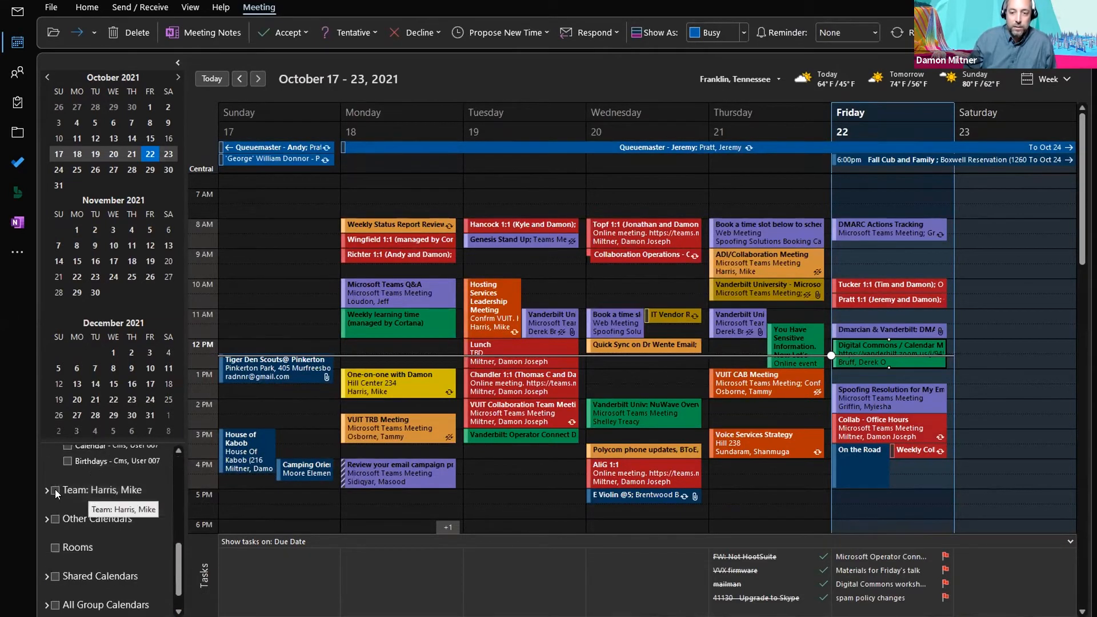
click(45, 518)
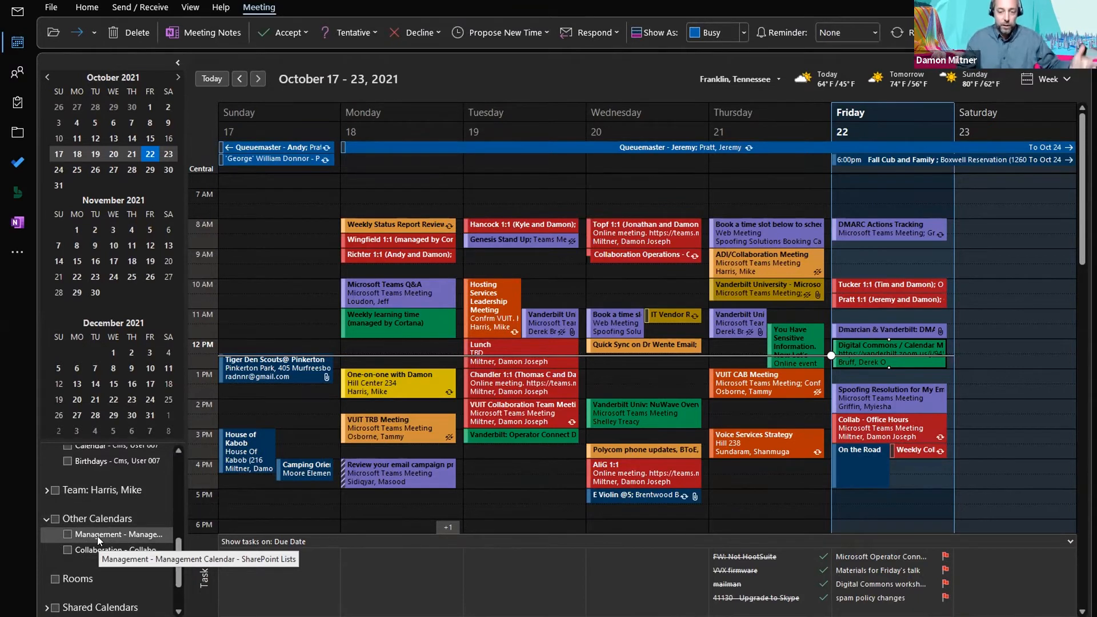
click(67, 549)
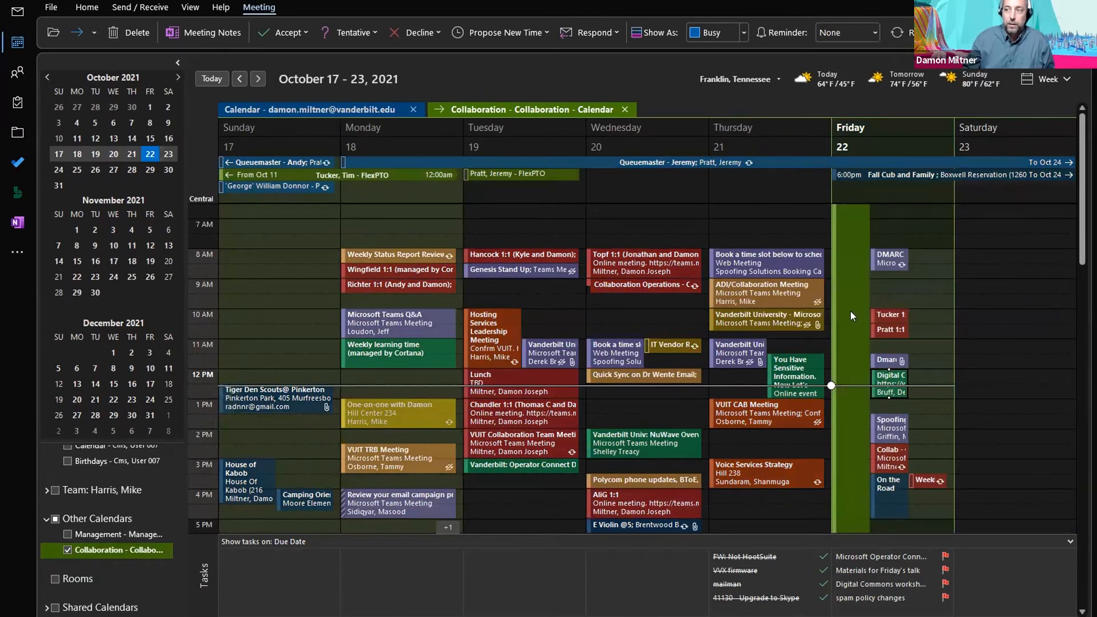
Step: Examine the overlaid week, alternating between the main and Collaboration calendars and ending with Collaboration in front
scroll(851, 316, up, 4)
scroll(553, 207, down, 1)
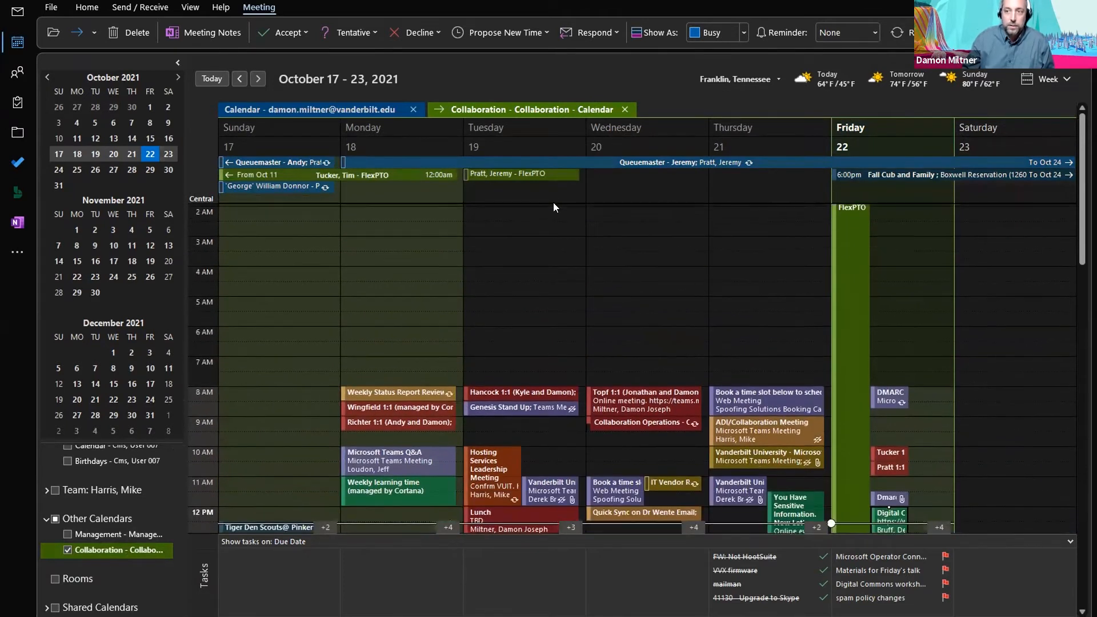
scroll(543, 209, down, 3)
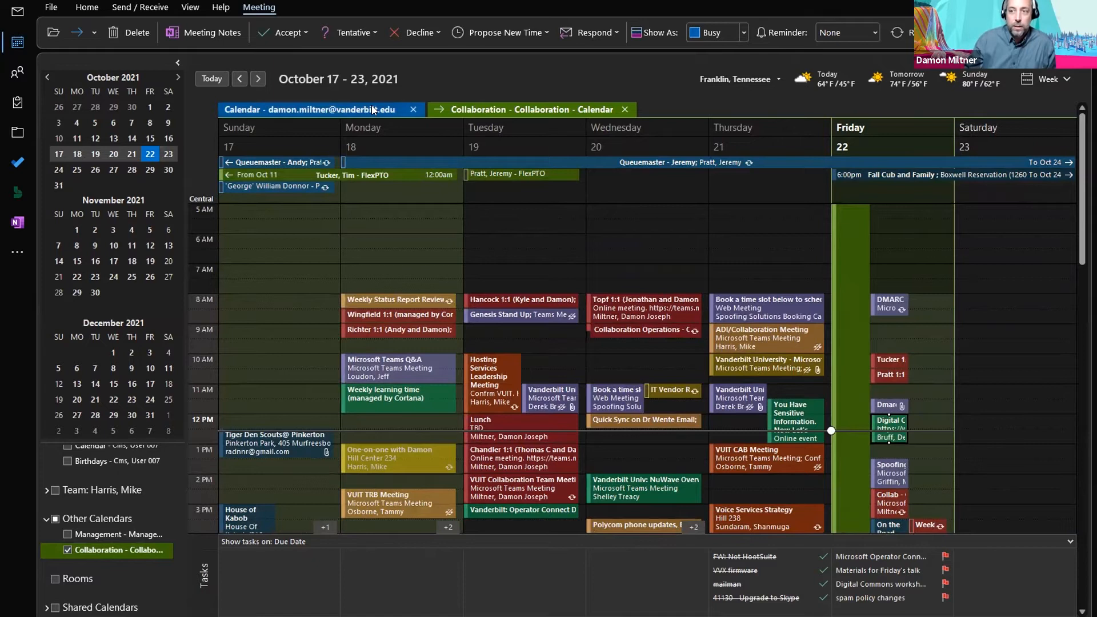
scroll(519, 197, down, 3)
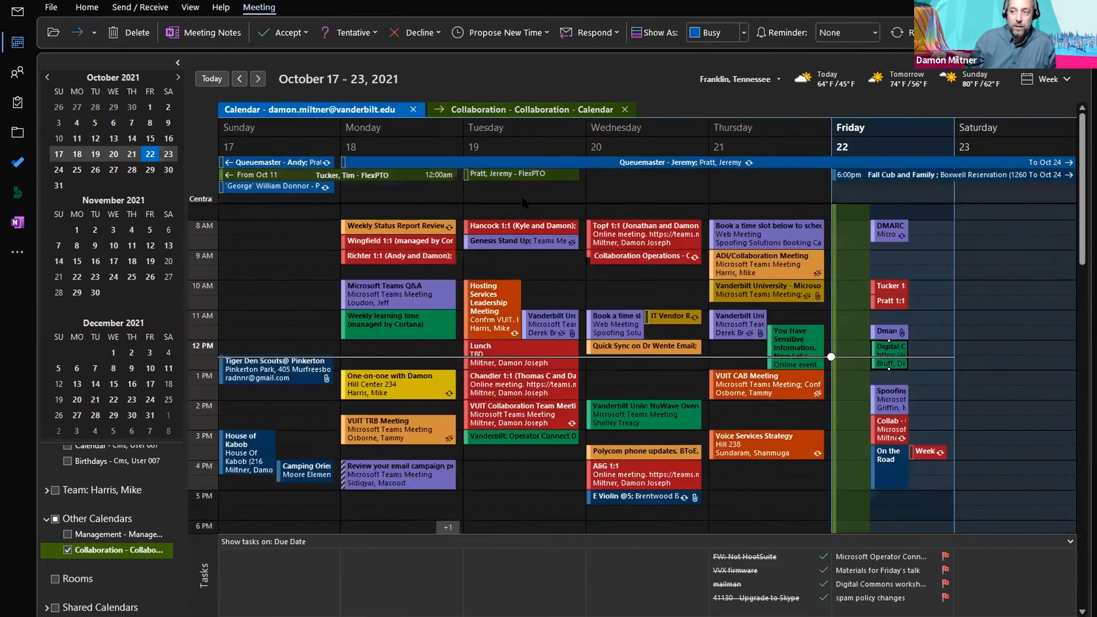
click(513, 109)
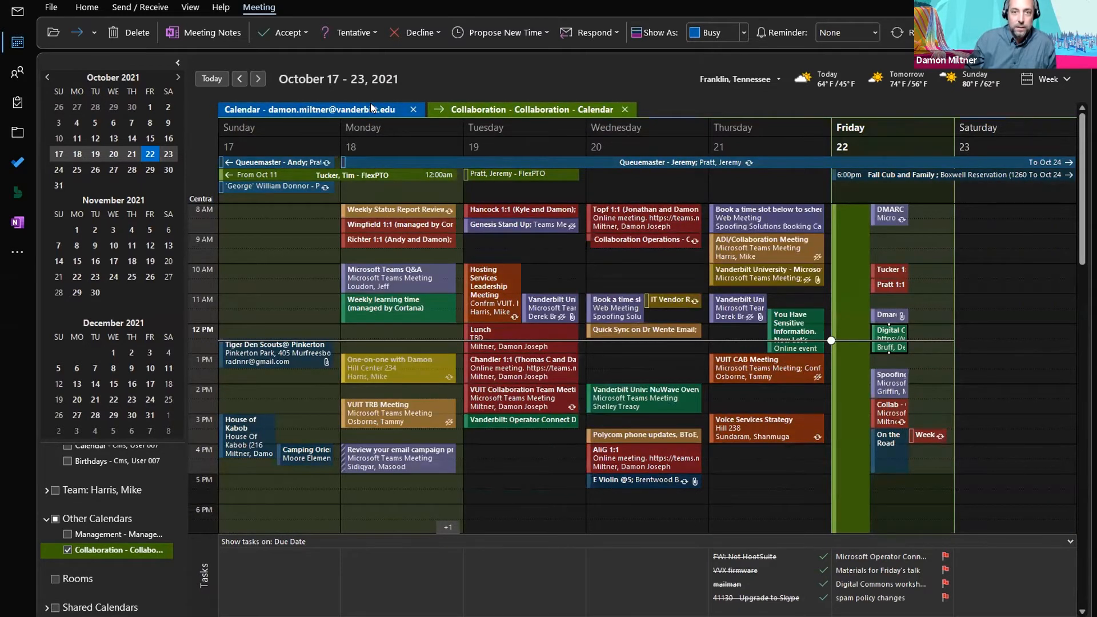
click(370, 104)
click(524, 109)
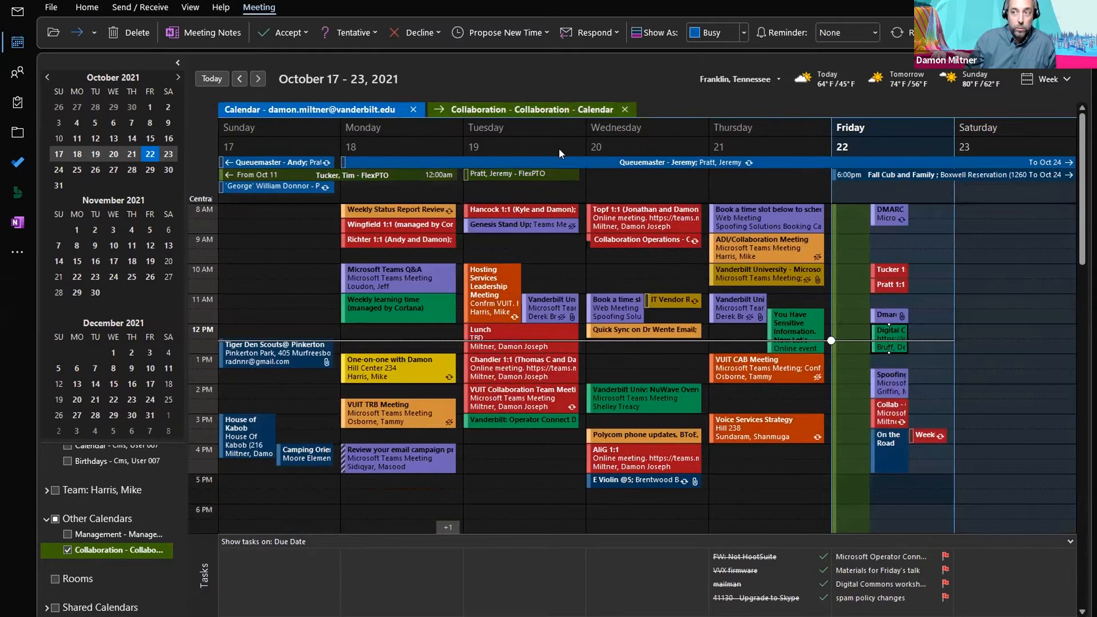
Step: Create and save an appointment titled "test" in the Collaboration calendar on Thursday, October 21 from 6:00 to 6:30 AM
scroll(631, 214, up, 3)
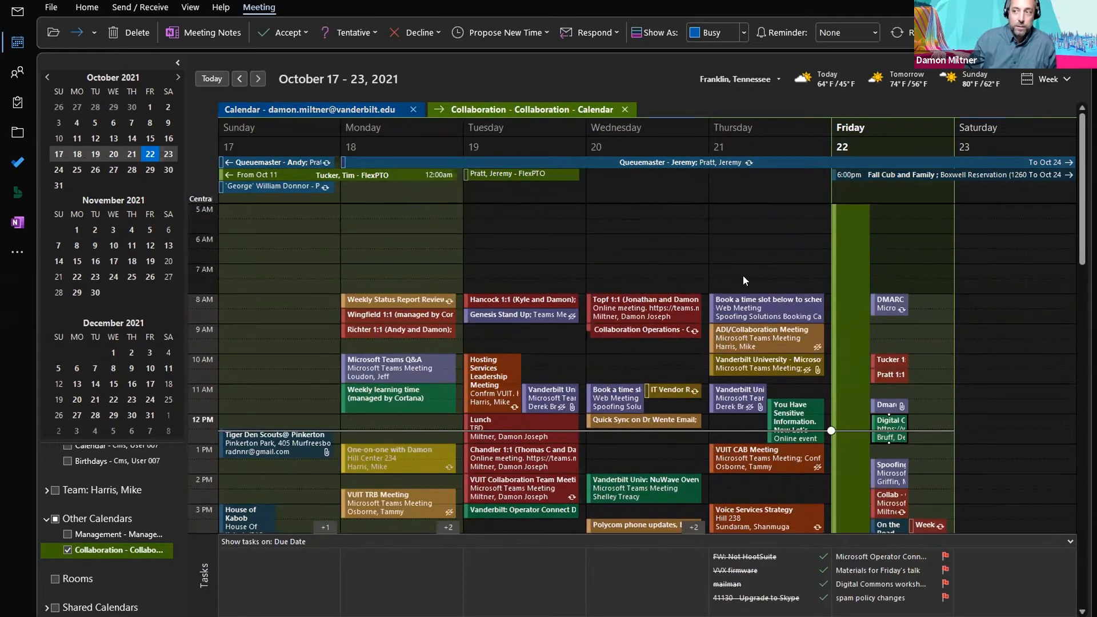
double_click(766, 243)
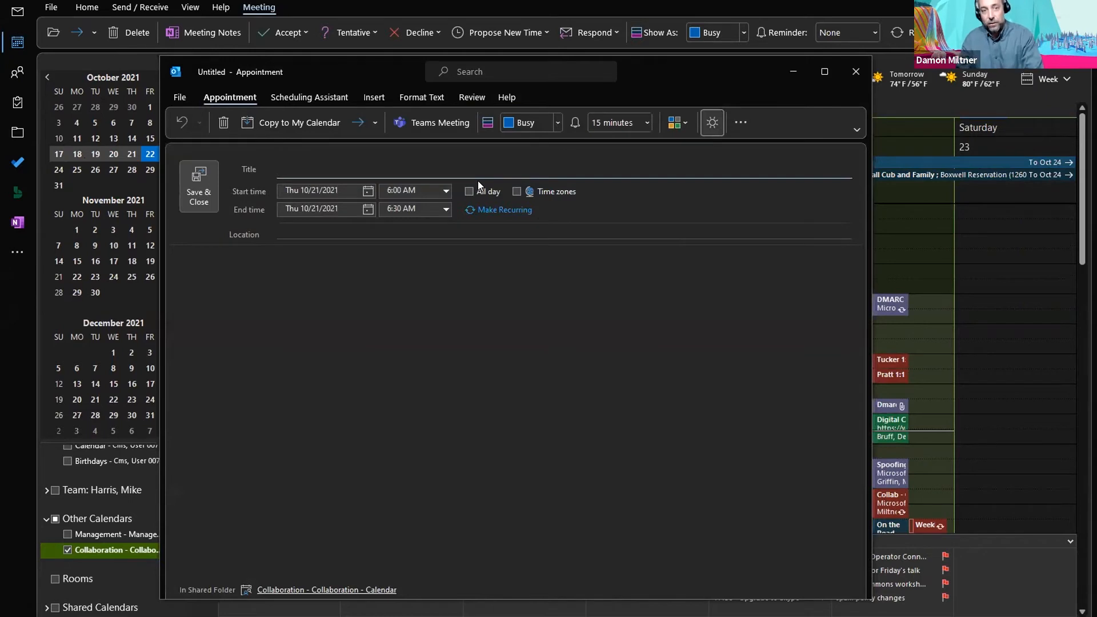
text(test)
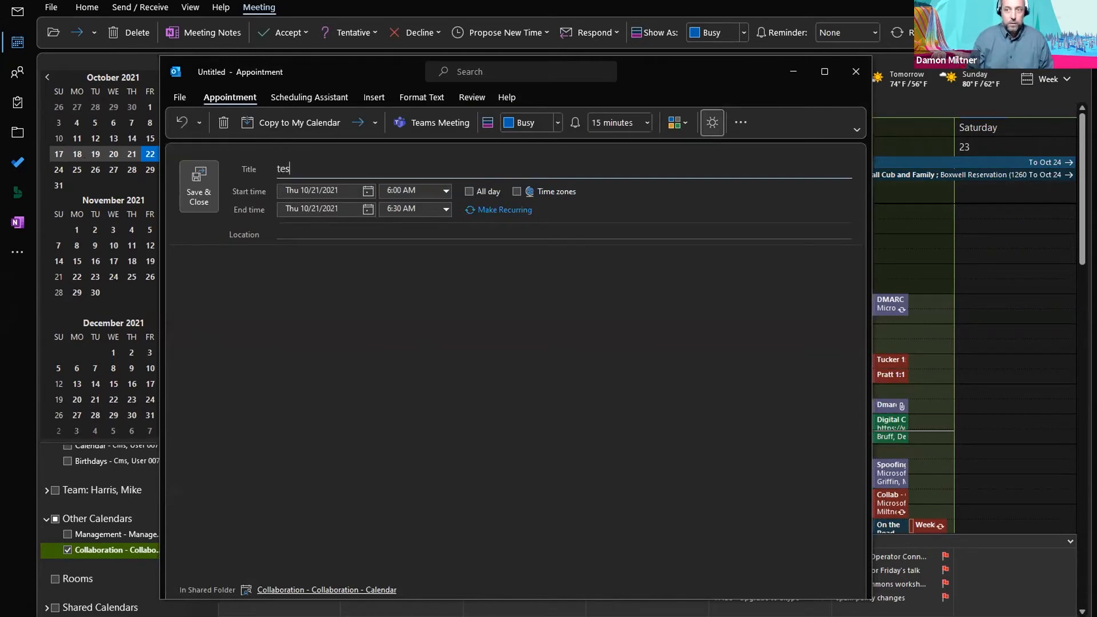
click(199, 186)
Step: Bring the main calendar to the front and close the Collaboration calendar overlay
click(771, 255)
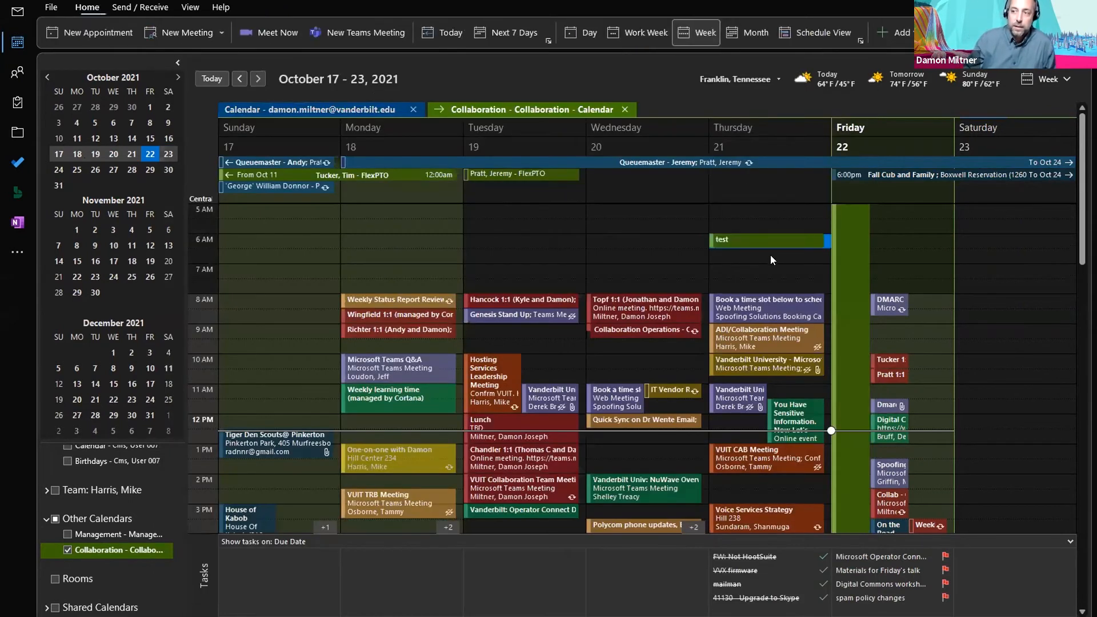
click(356, 104)
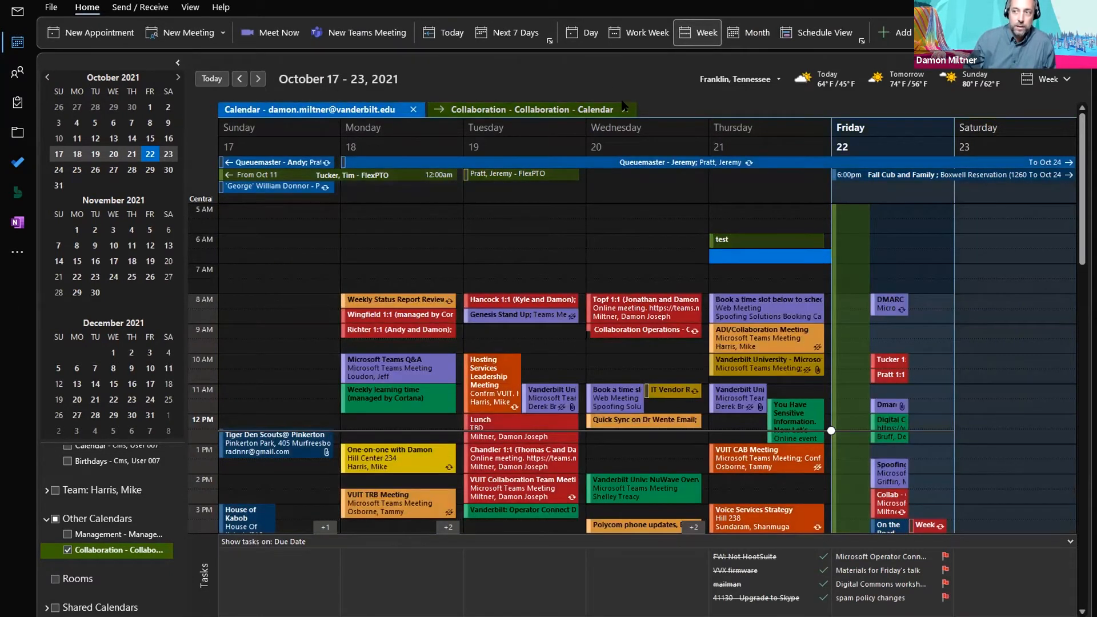
click(625, 107)
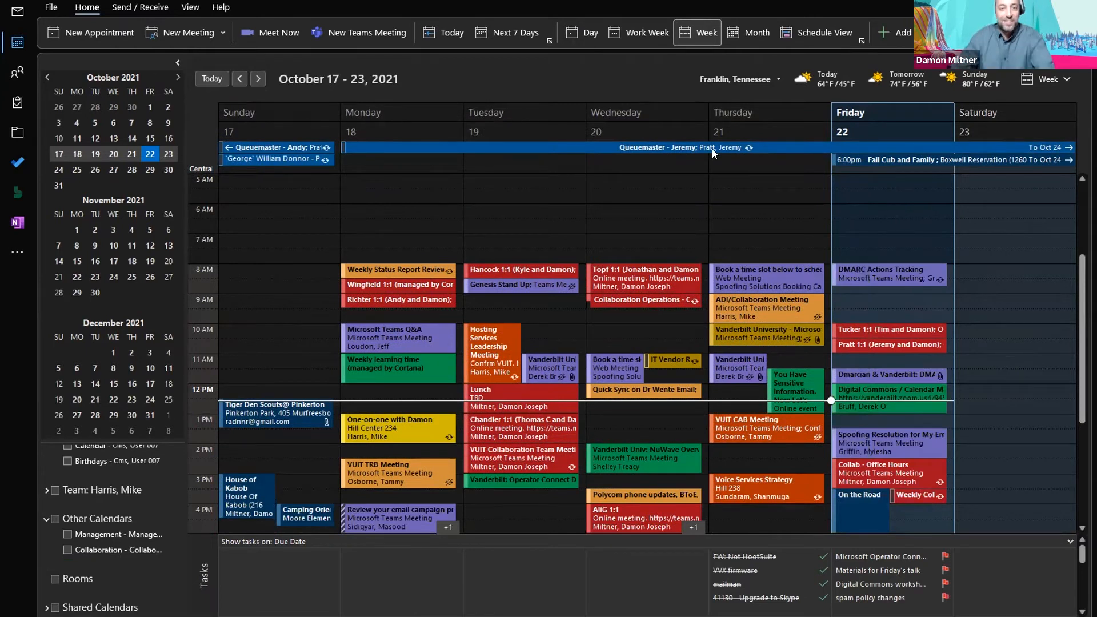
Step: View the Show As status options for Monday's Weekly Status Report Review meeting series, leaving the current choice in place
click(770, 226)
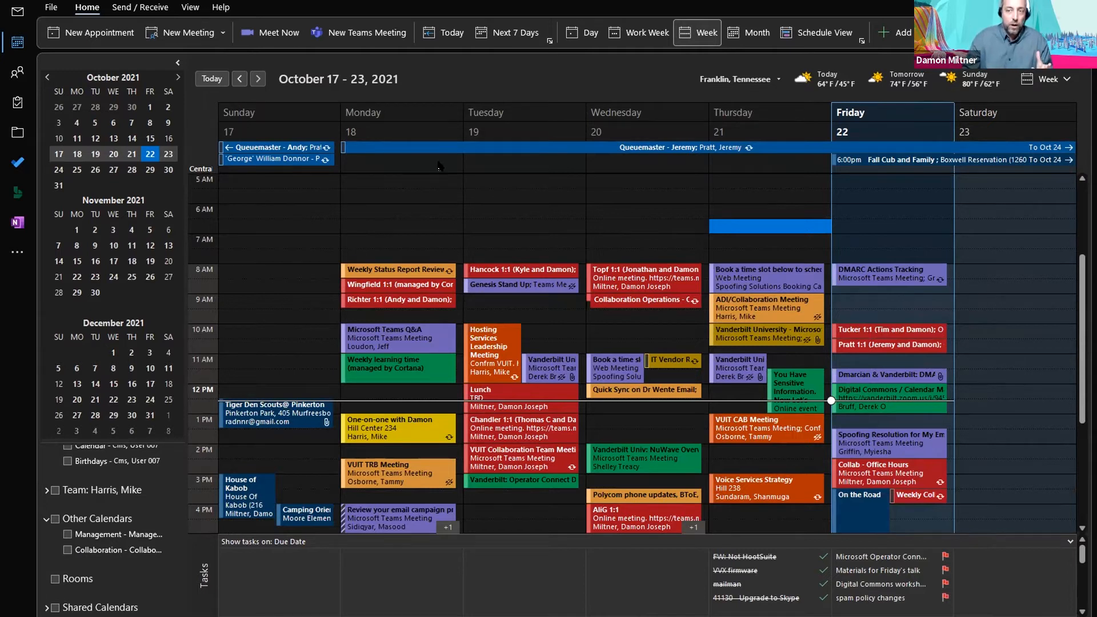
click(420, 271)
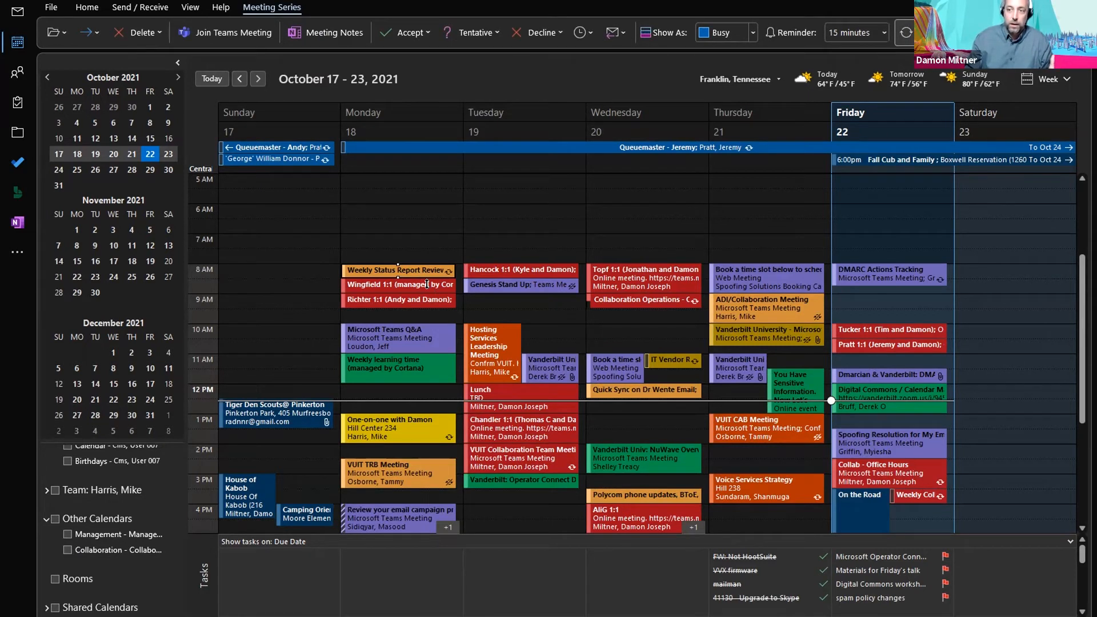
click(754, 33)
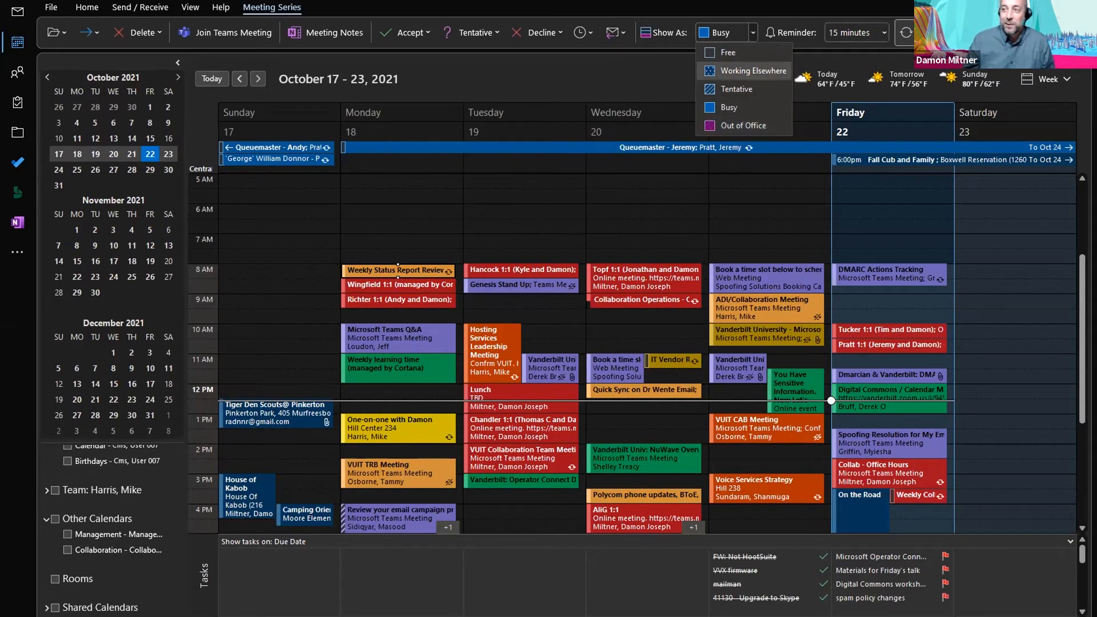
click(742, 41)
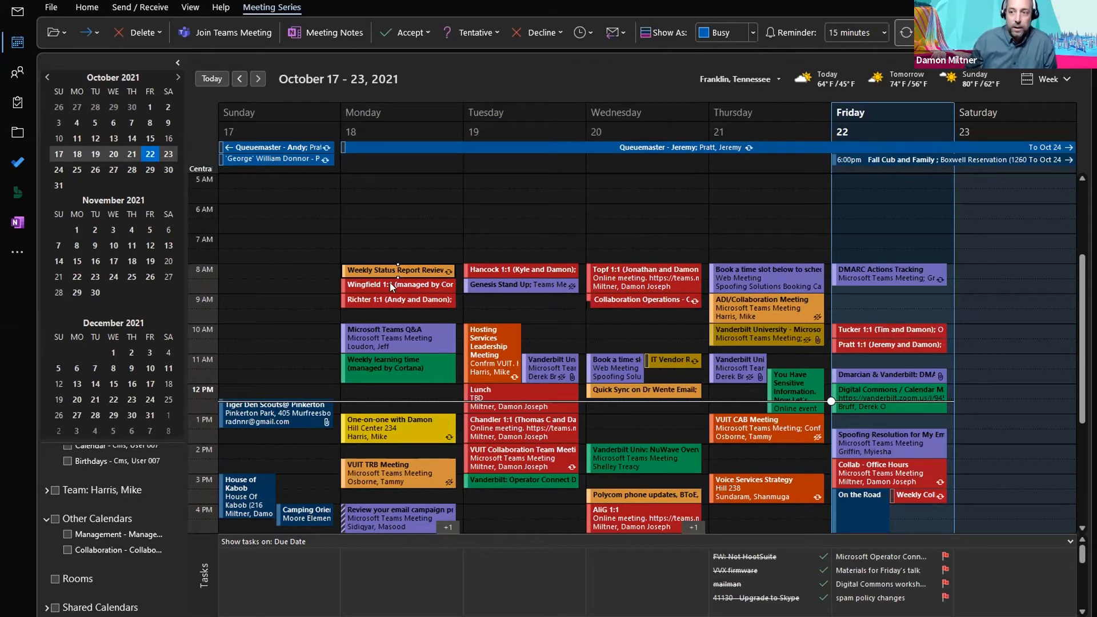
mouse_move(387, 284)
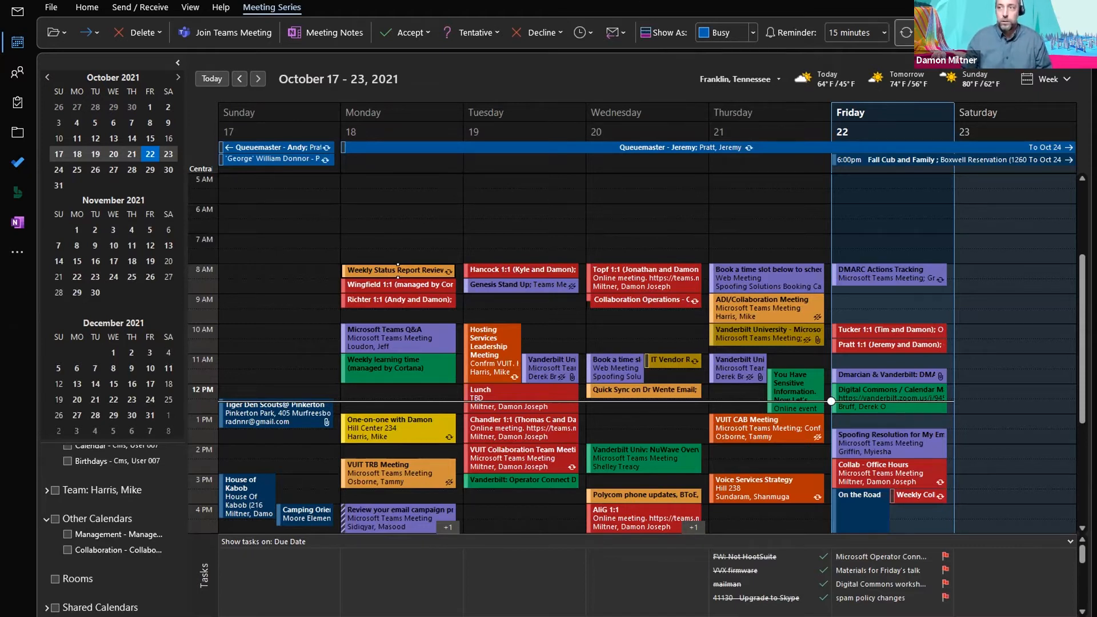
click(642, 309)
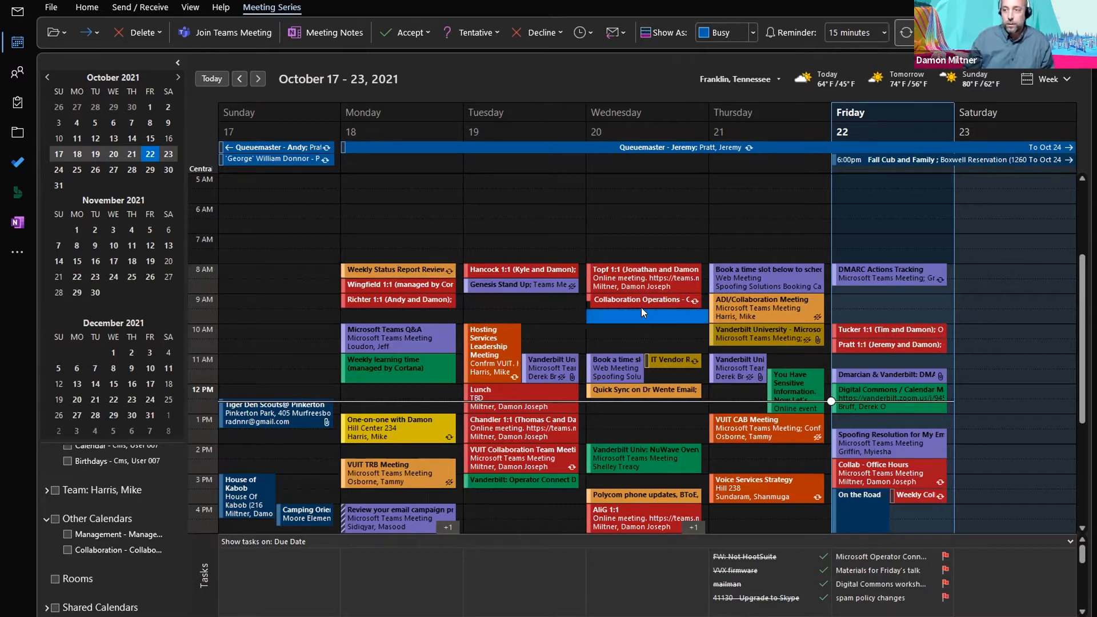
key(ctrl+n)
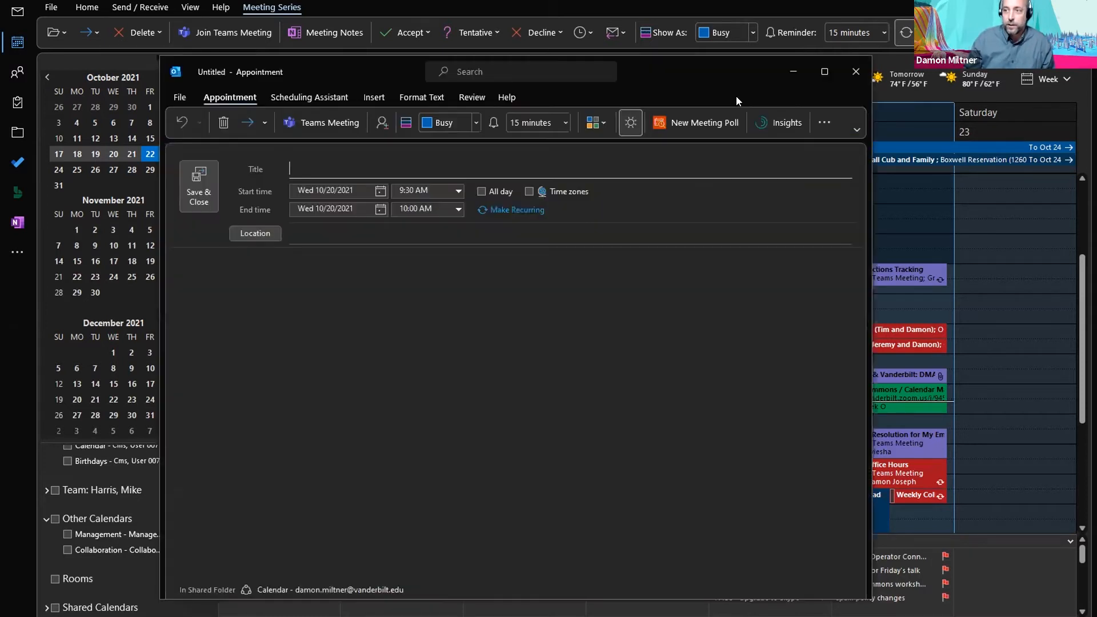
click(849, 75)
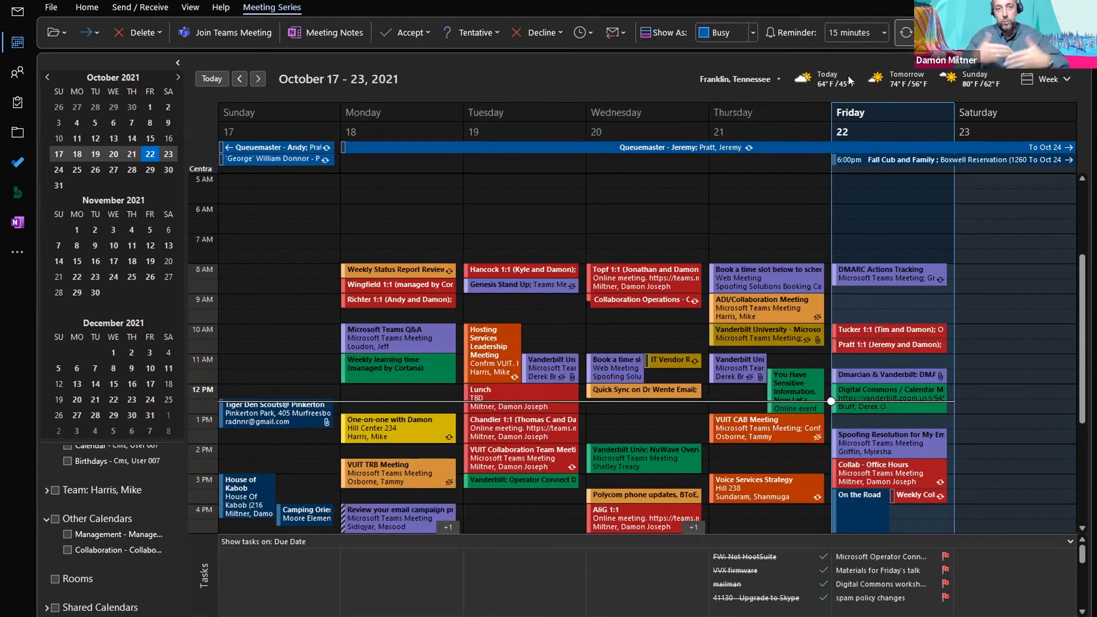
mouse_move(848, 76)
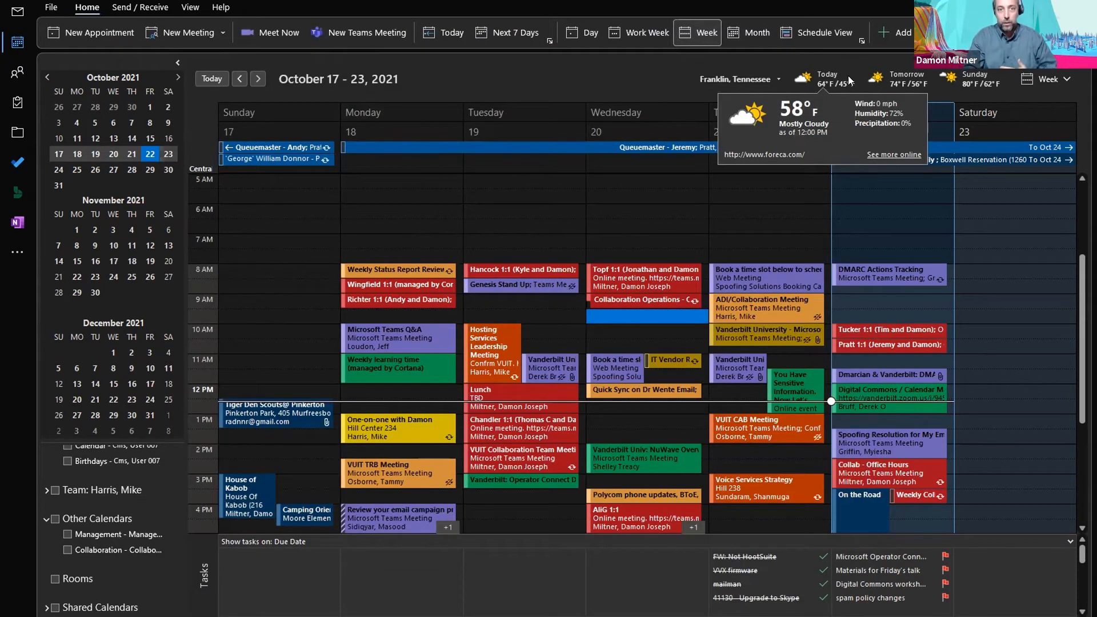
Step: Return to the mail inbox and expand the simplified ribbon to the classic ribbon layout
click(23, 13)
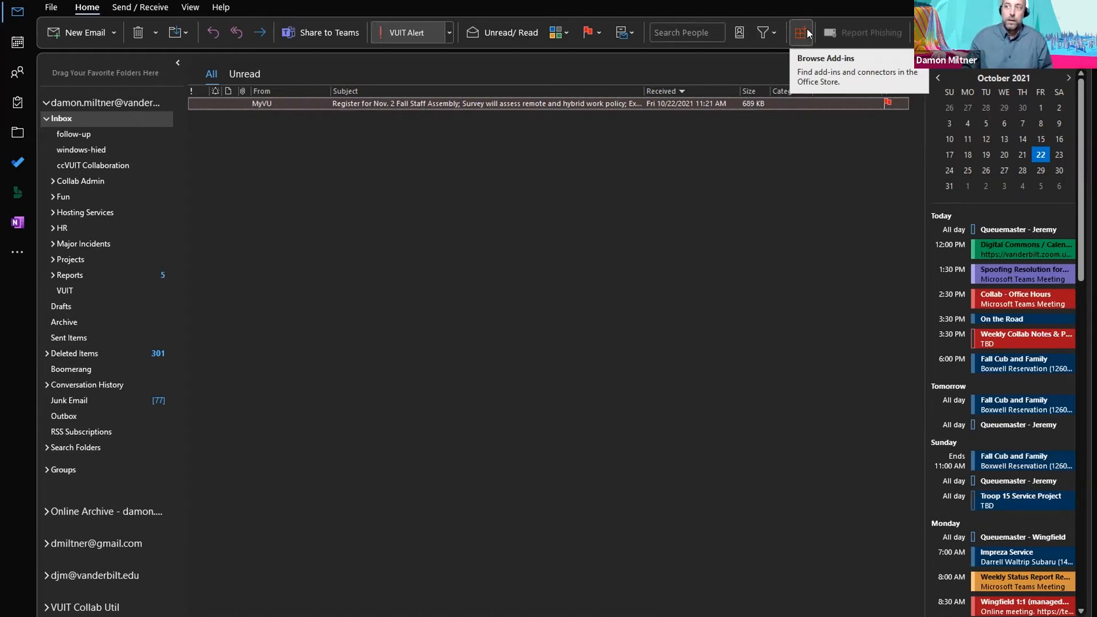
click(1068, 45)
click(1052, 73)
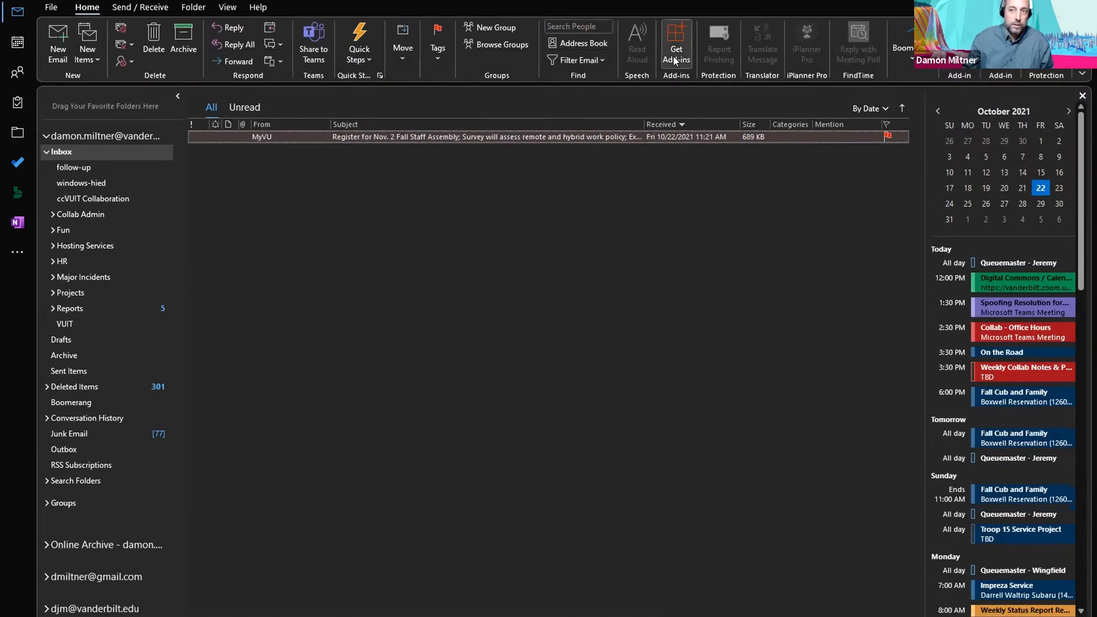
Step: Search the available add-ins for "zoom" and view the Zoom for Outlook details page, closing the add-ins window when finished
click(676, 58)
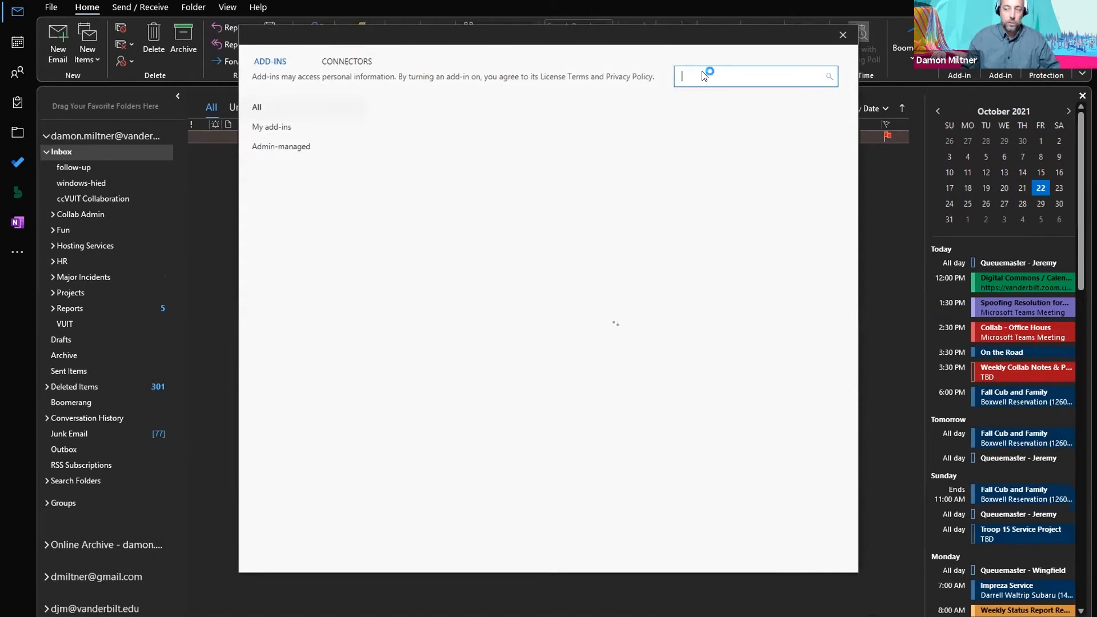
text(zoom)
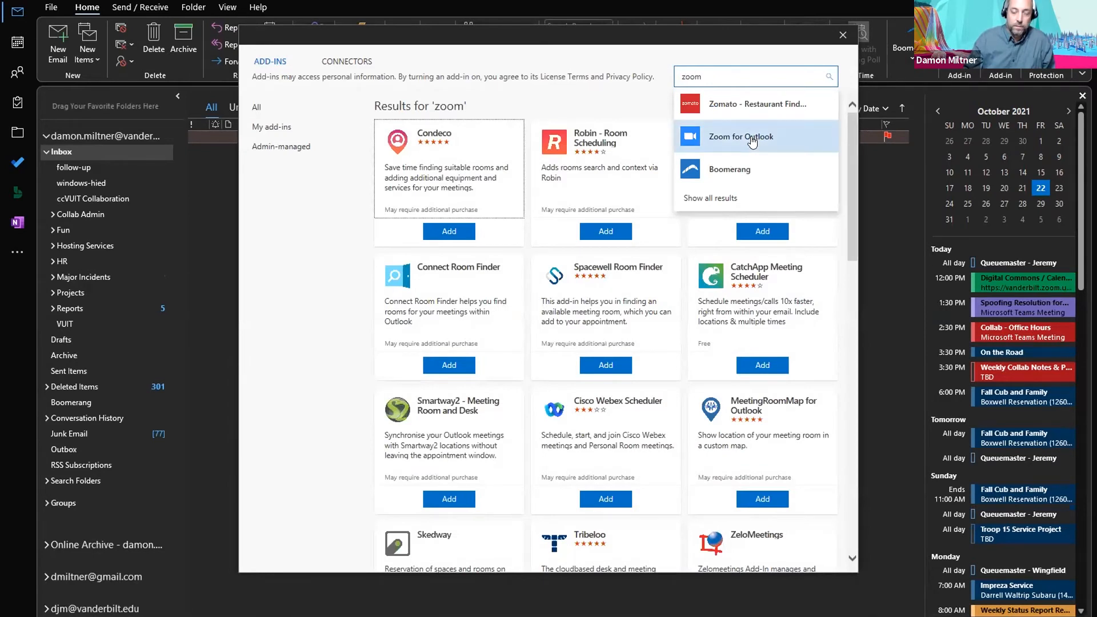
click(752, 142)
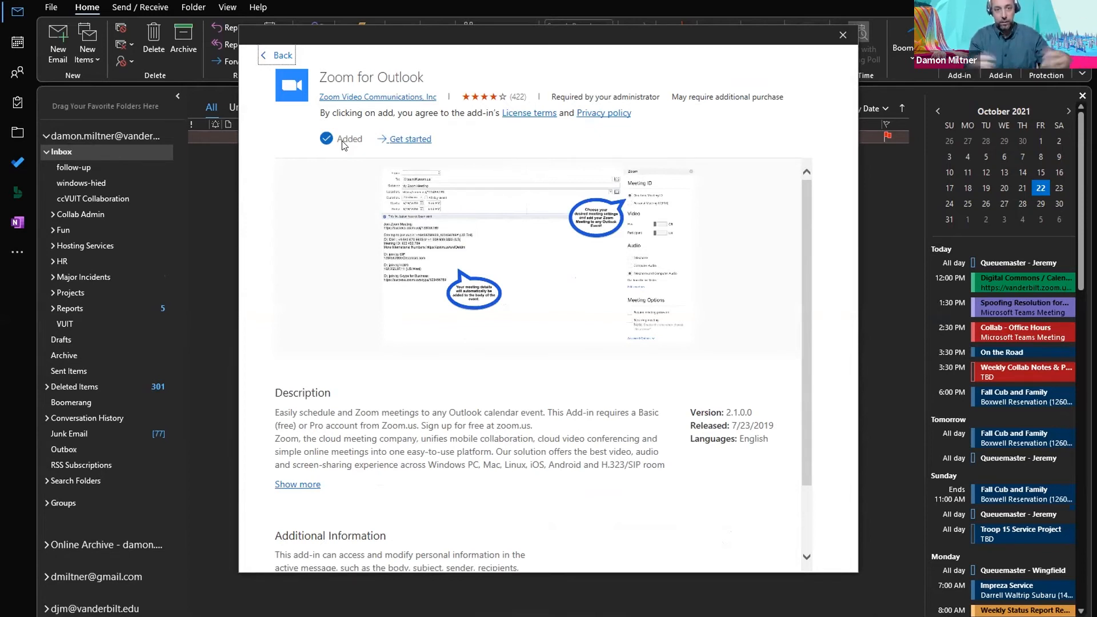
click(843, 35)
Step: In the calendar, add a Zoom meeting to a new appointment on Wednesday, October 20 from 9:30 to 10:00 AM and discard it unsaved
click(17, 43)
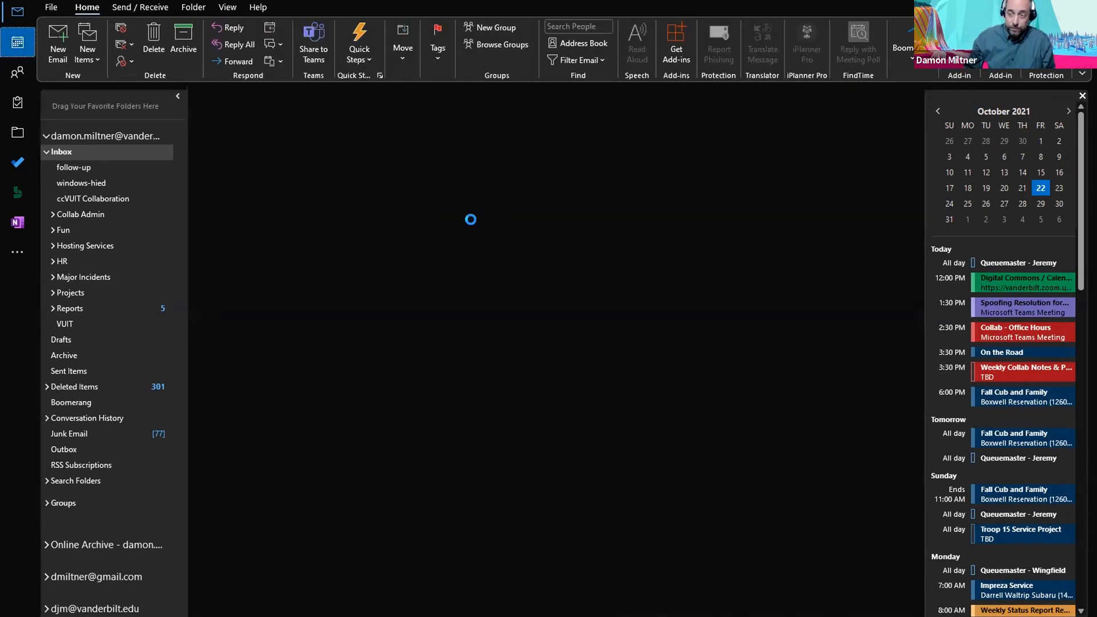
mouse_move(566, 341)
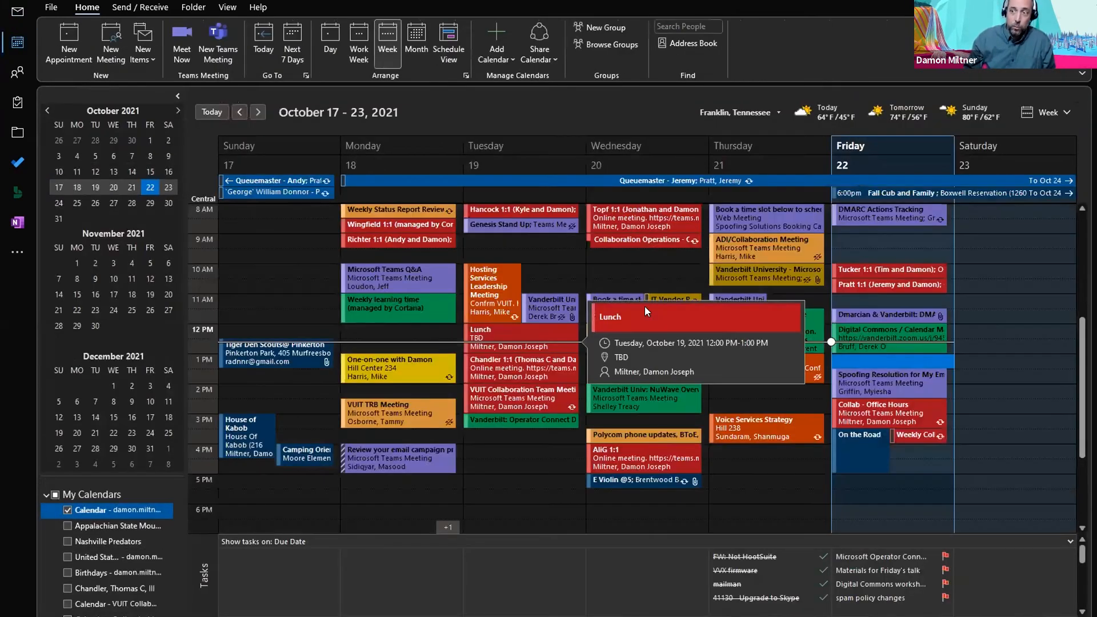
click(670, 253)
double_click(704, 259)
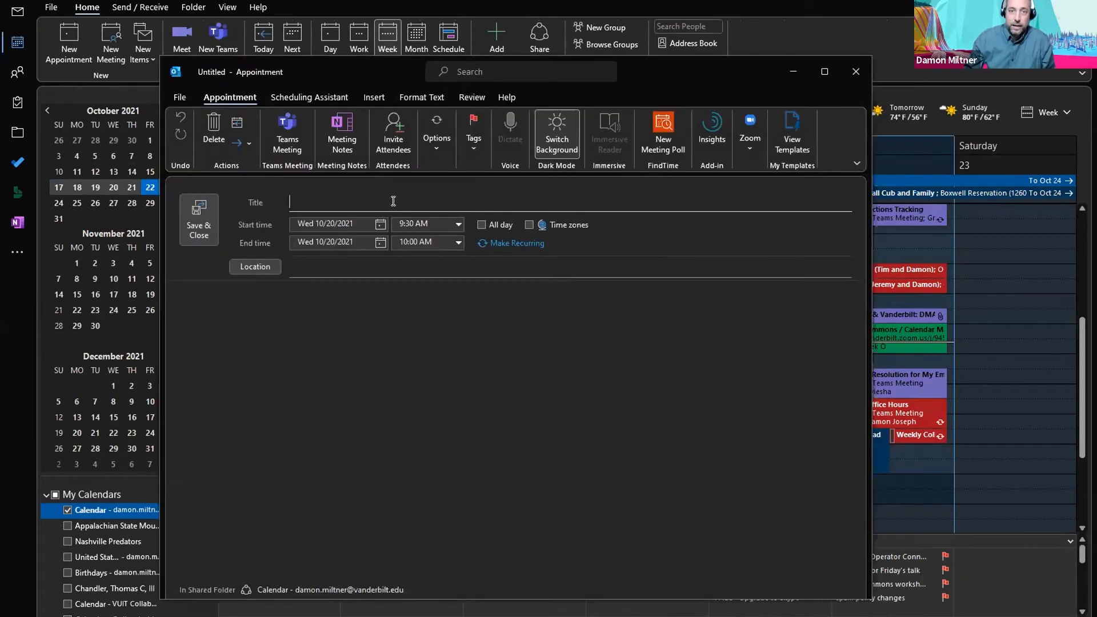
click(742, 144)
click(753, 177)
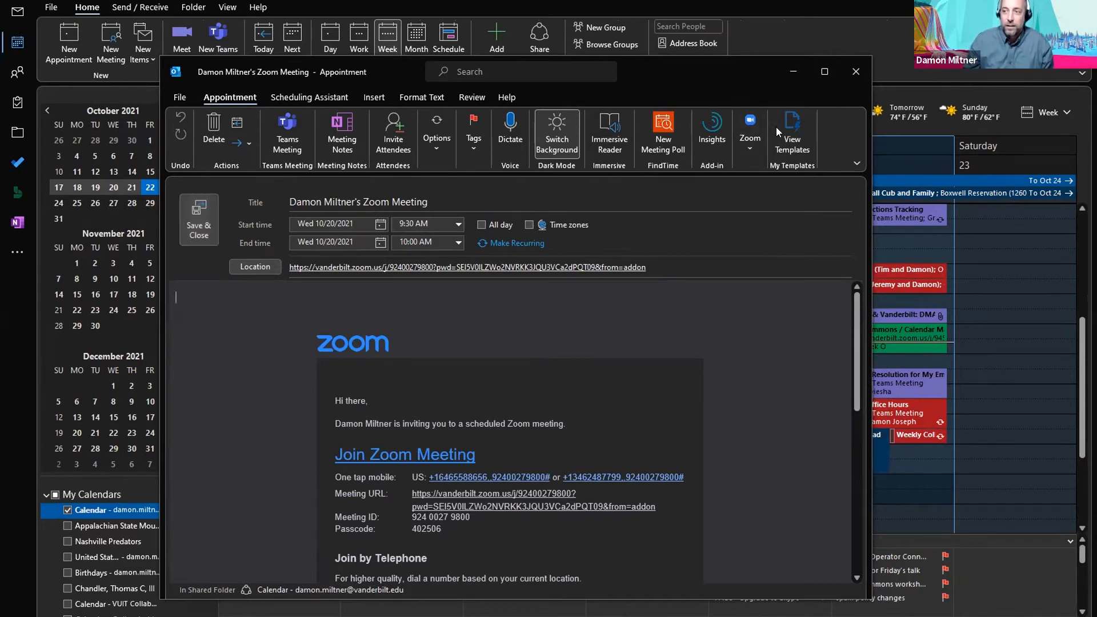
click(858, 70)
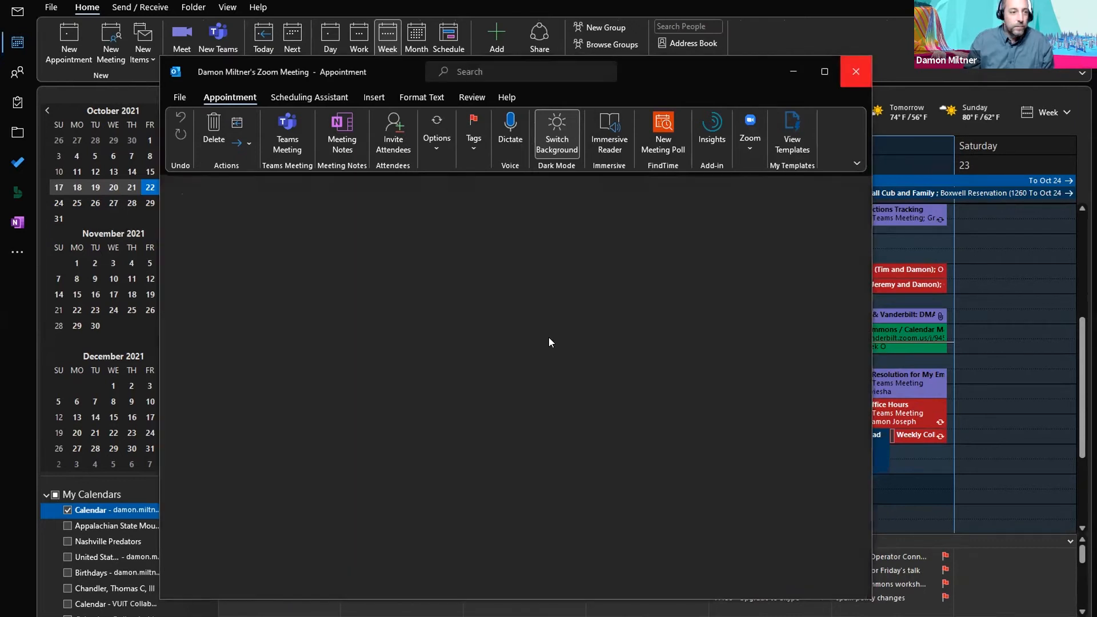
click(552, 342)
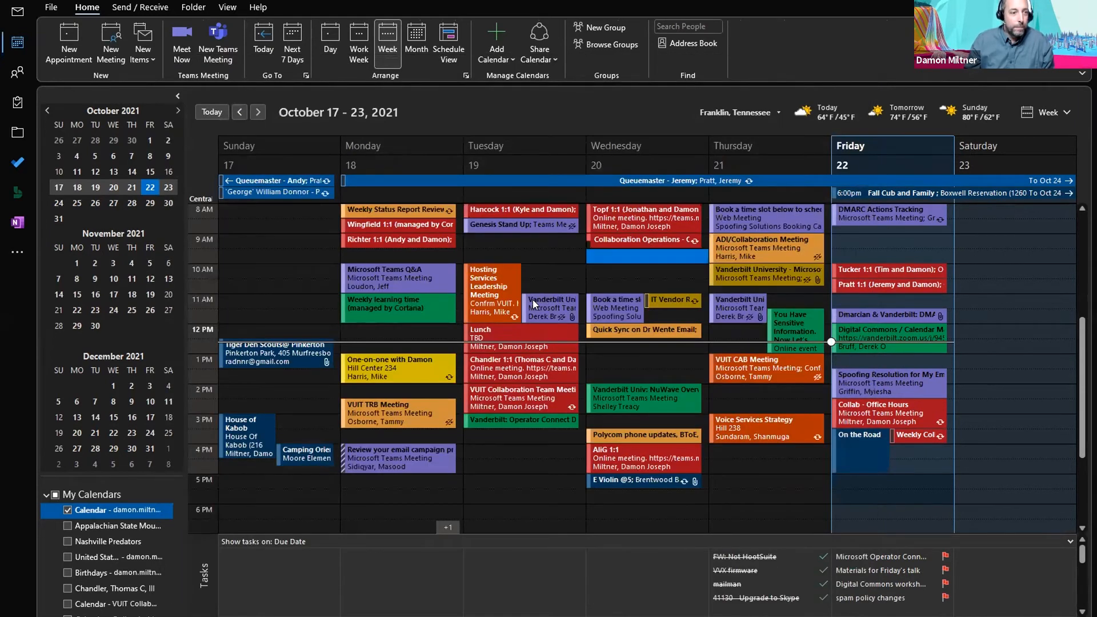
Step: Start a new appointment, set its start date with the phrase "first tuesday of next month", and discard it without saving
mouse_move(515, 346)
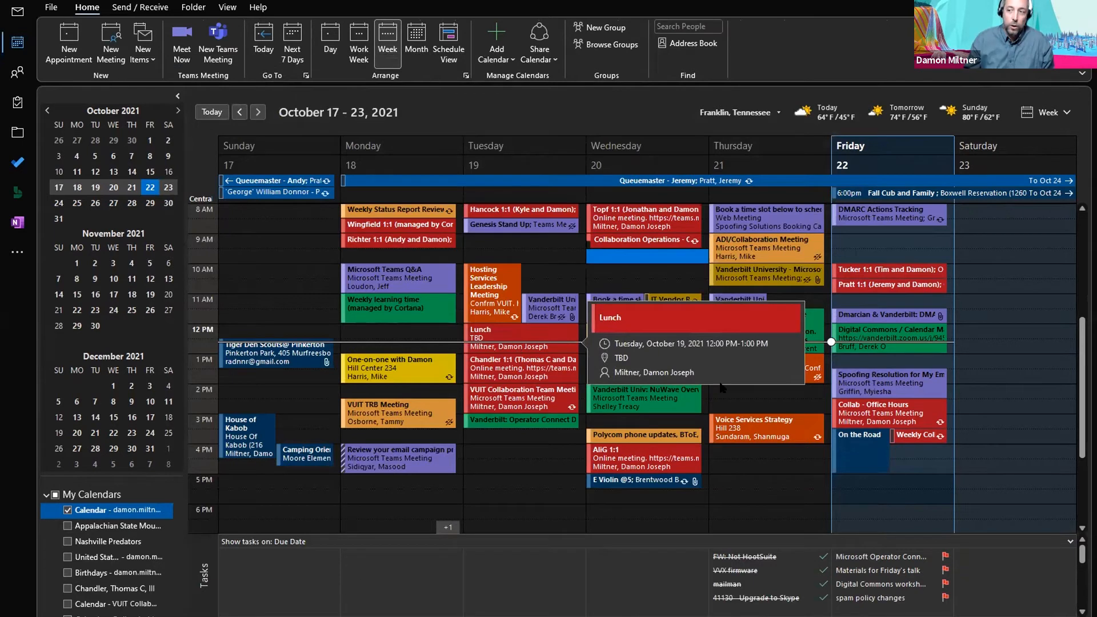
double_click(671, 260)
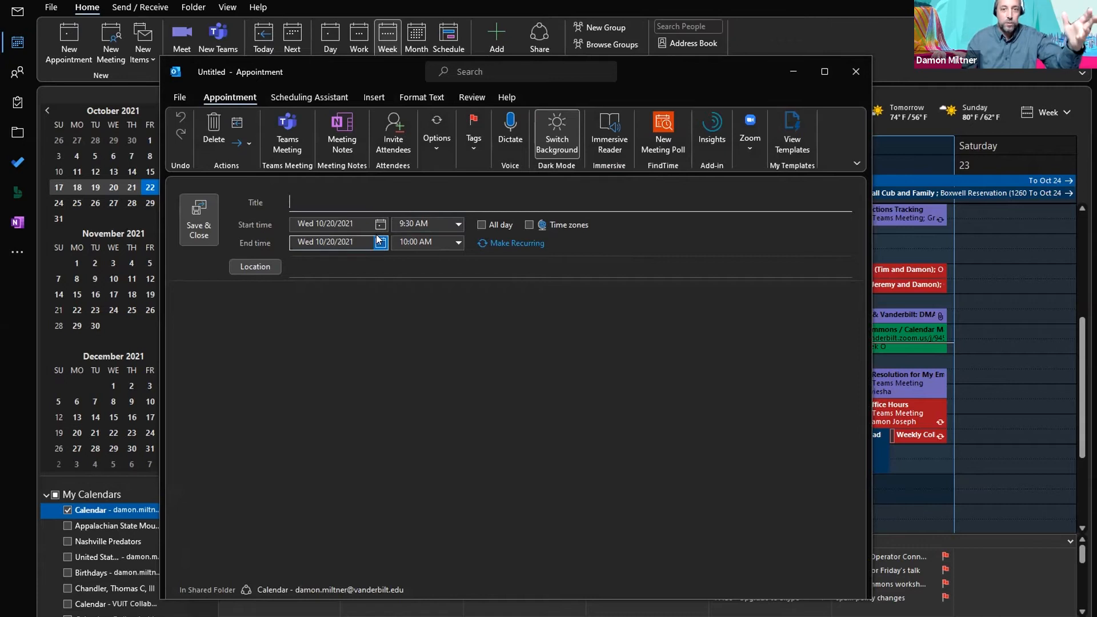
drag(356, 225, 276, 225)
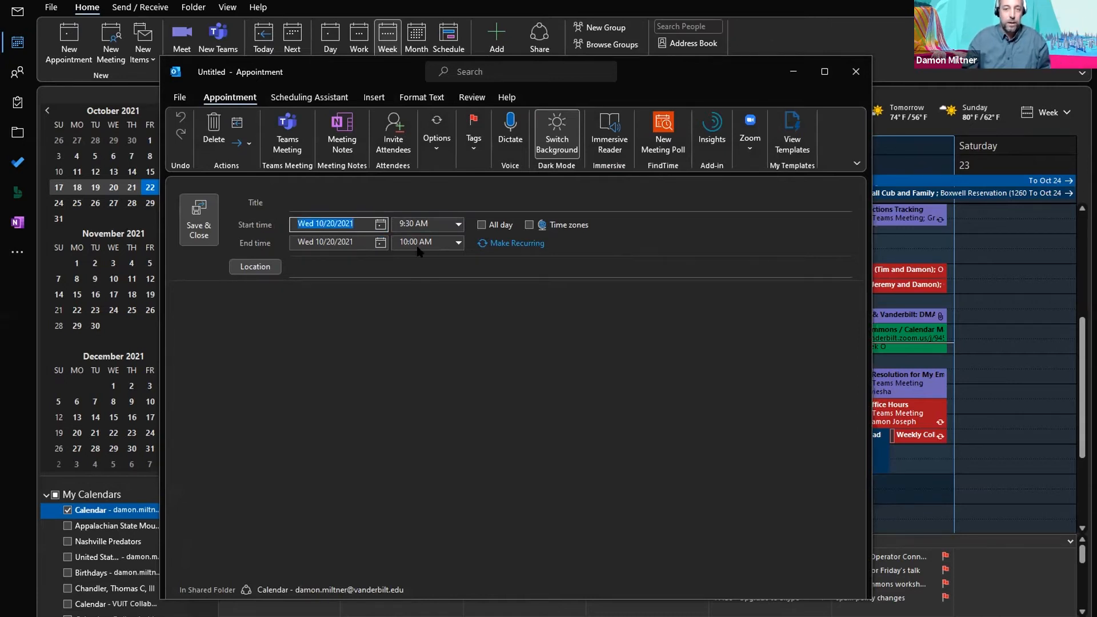
text(ne)
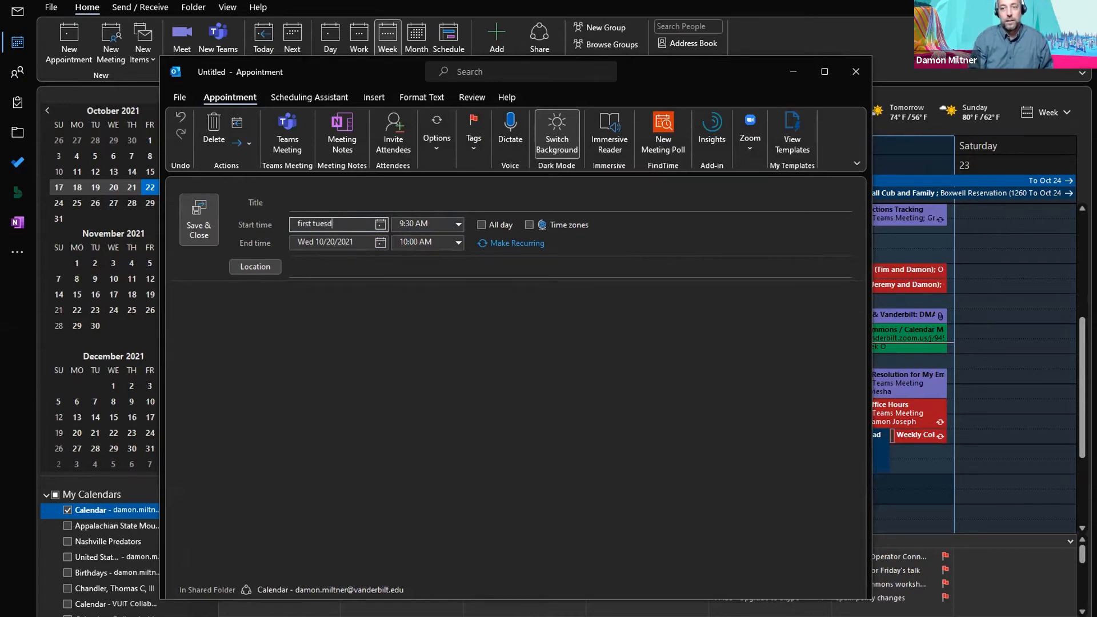
text(day of next month)
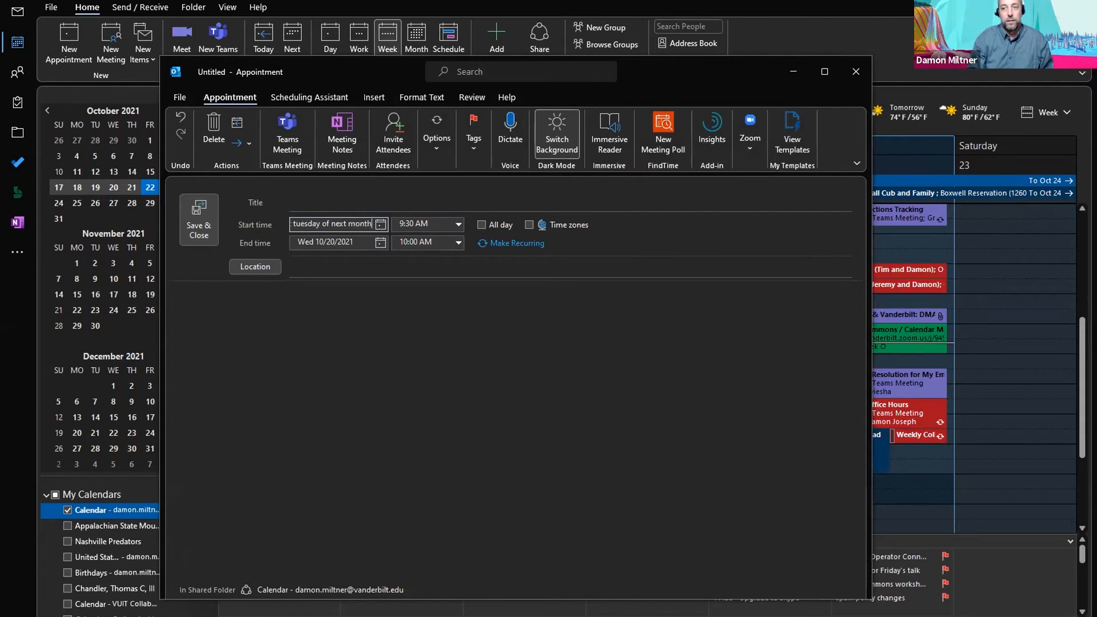
key(Tab)
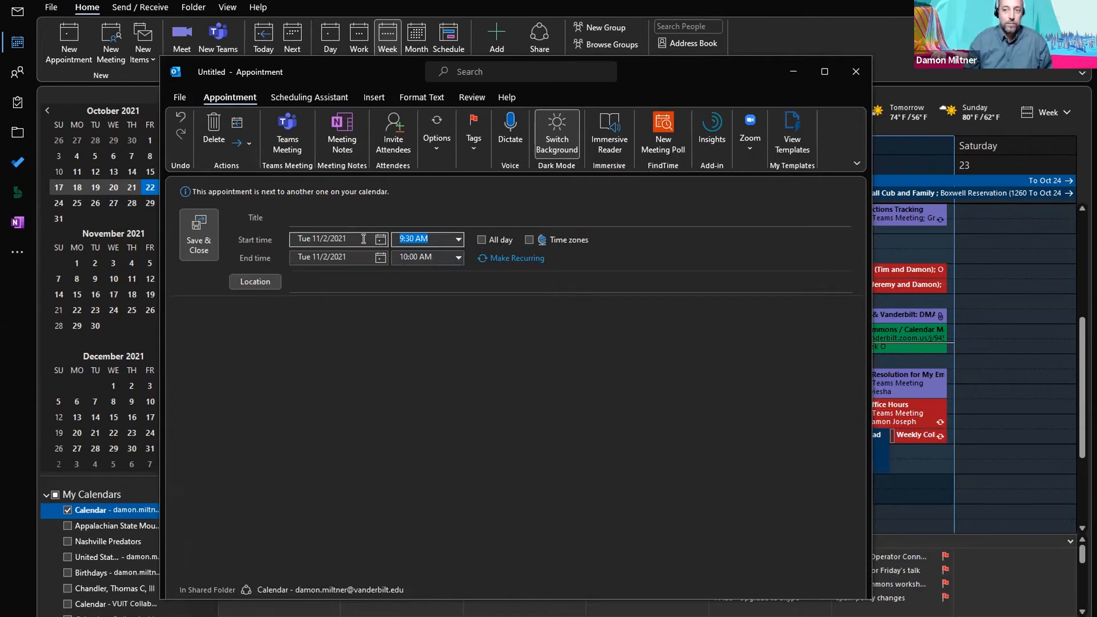
key(Escape)
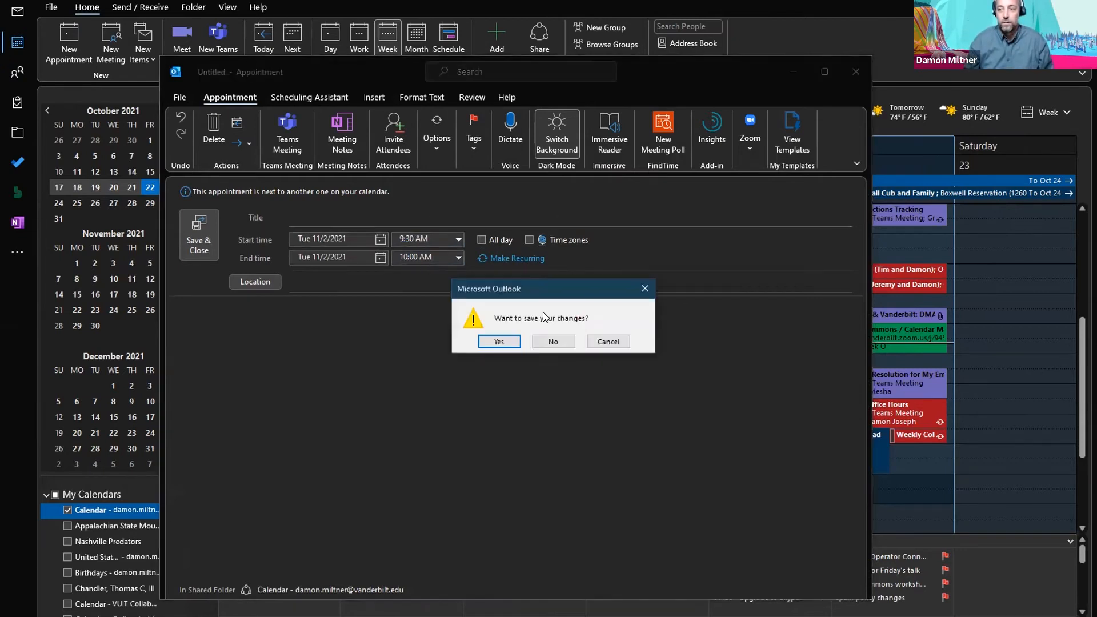
click(554, 343)
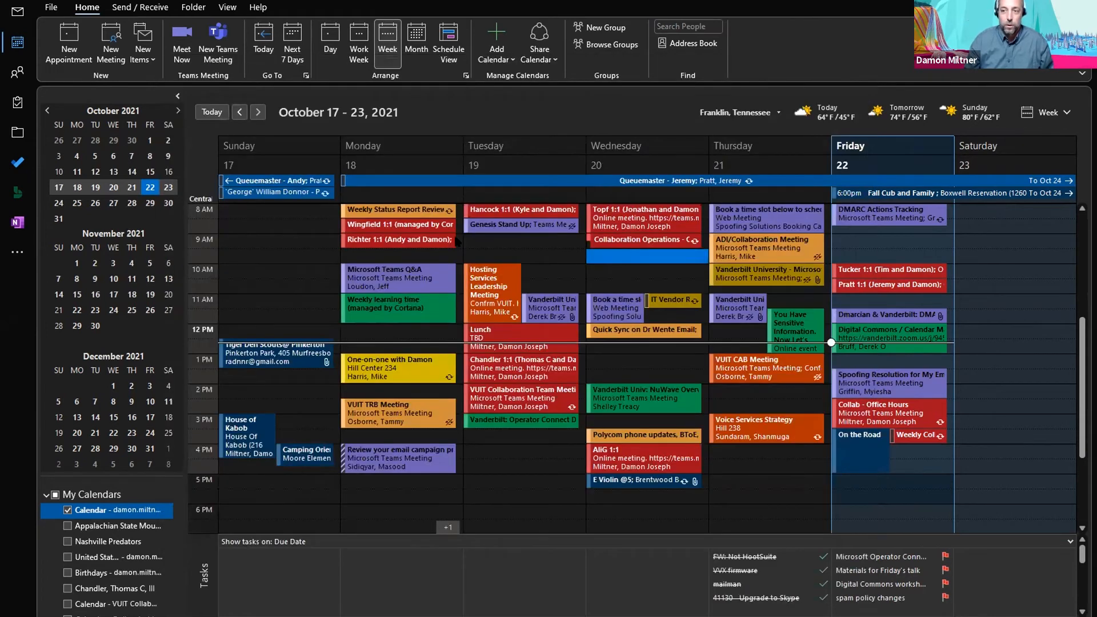
Step: Start another appointment, set its start date with the phrase "six weeks from now", and discard it without saving
key(ctrl+n)
drag(365, 225, 285, 227)
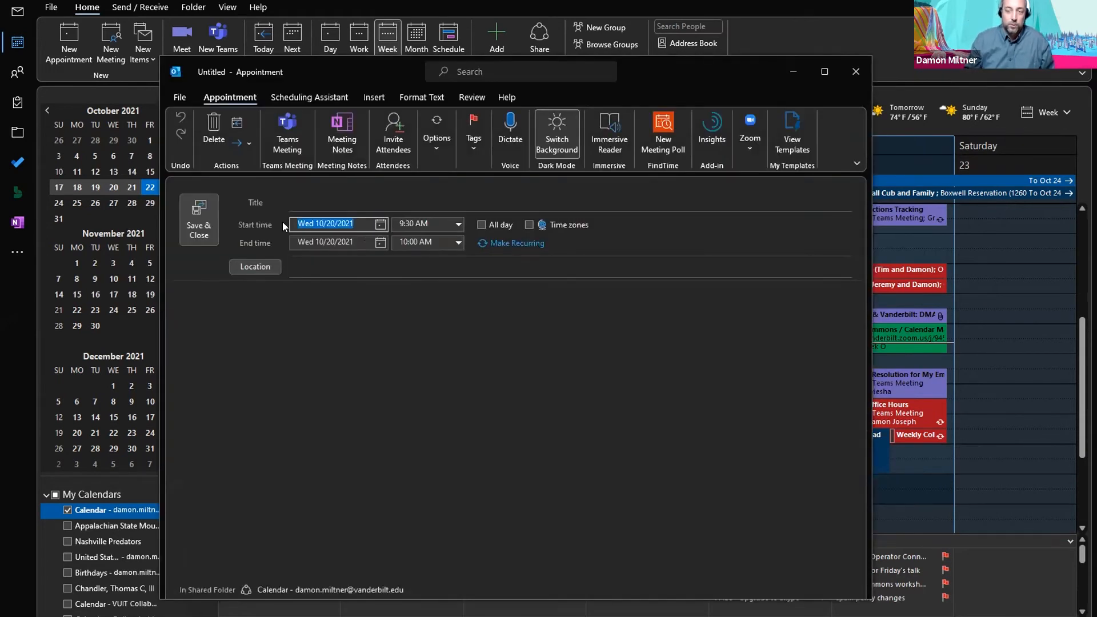
text(six weeks from now)
key(Tab)
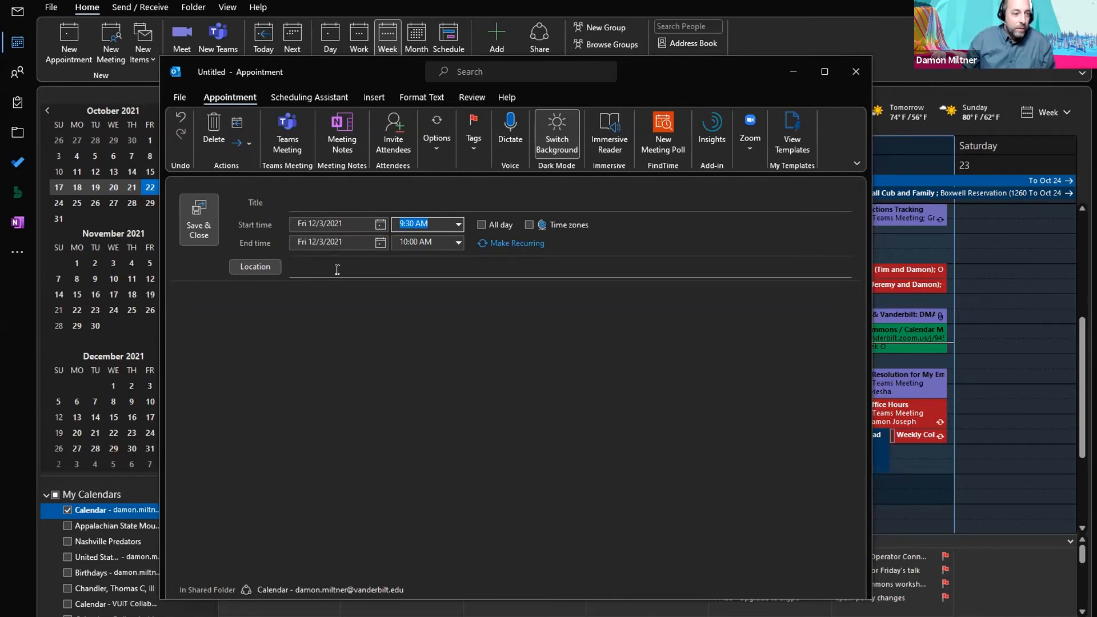
click(856, 84)
click(553, 342)
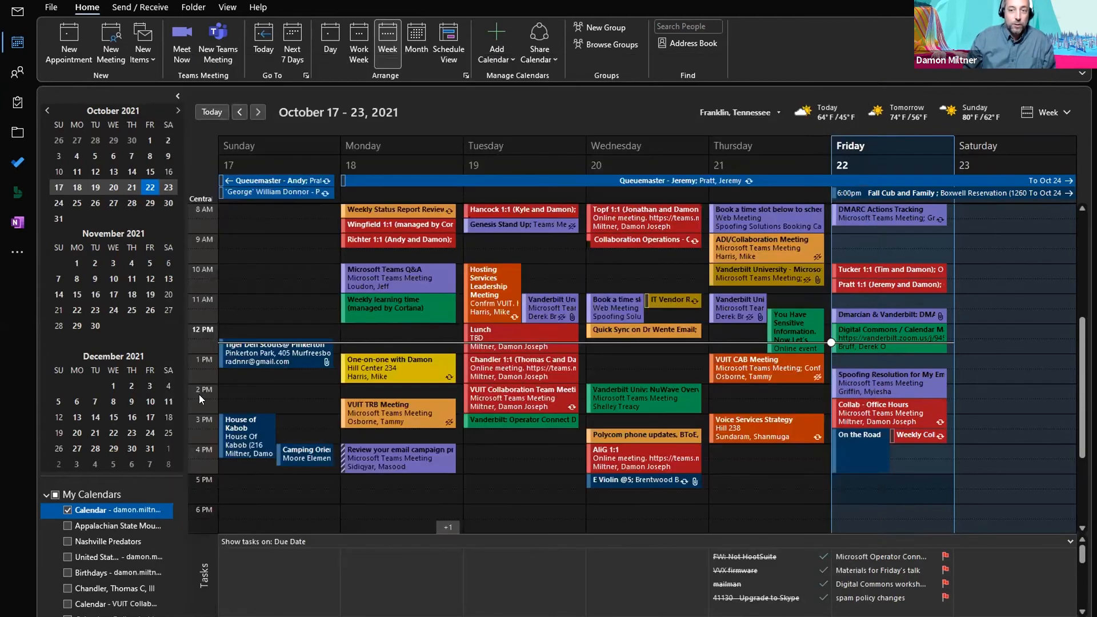
Step: Show the Fridays October 29, November 5 and November 12 side by side in Day view, and finish in Work Week view
drag(117, 478, 132, 423)
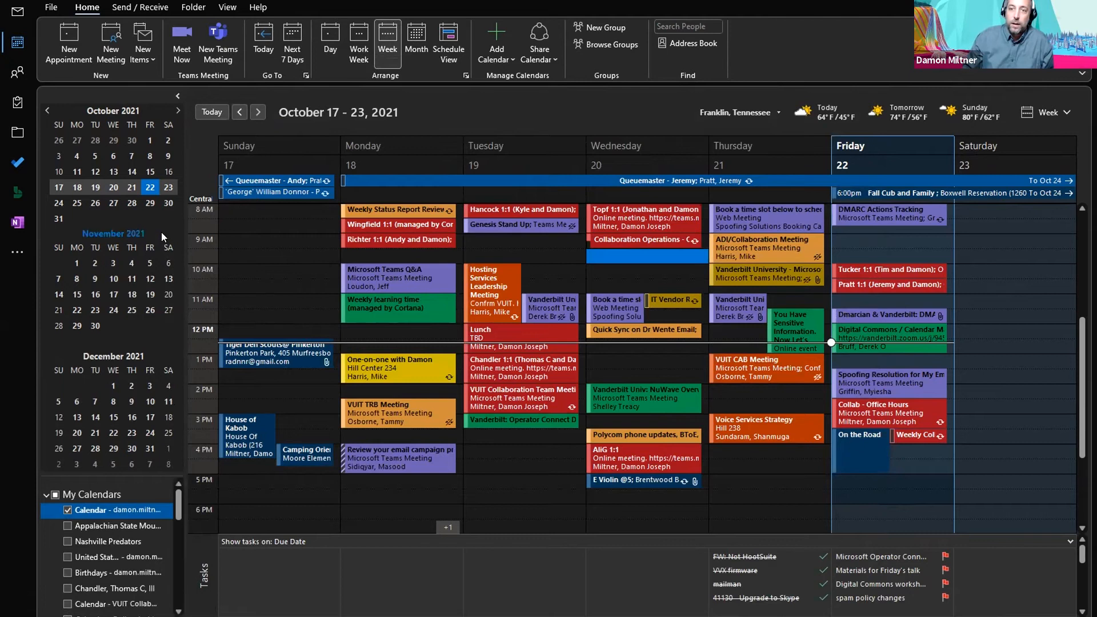
click(335, 39)
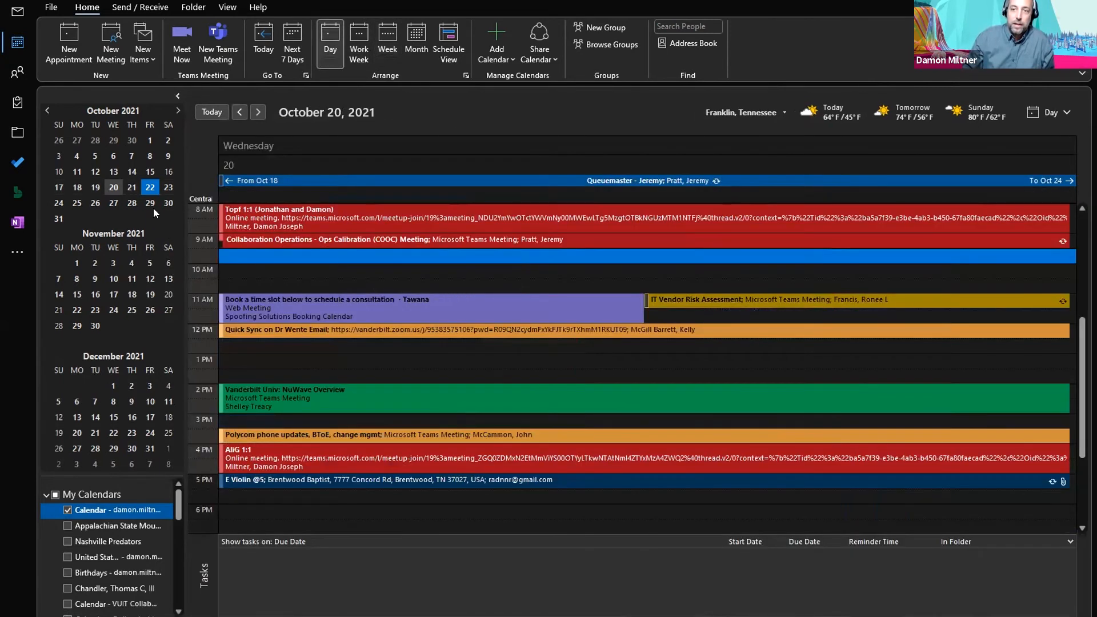
click(150, 204)
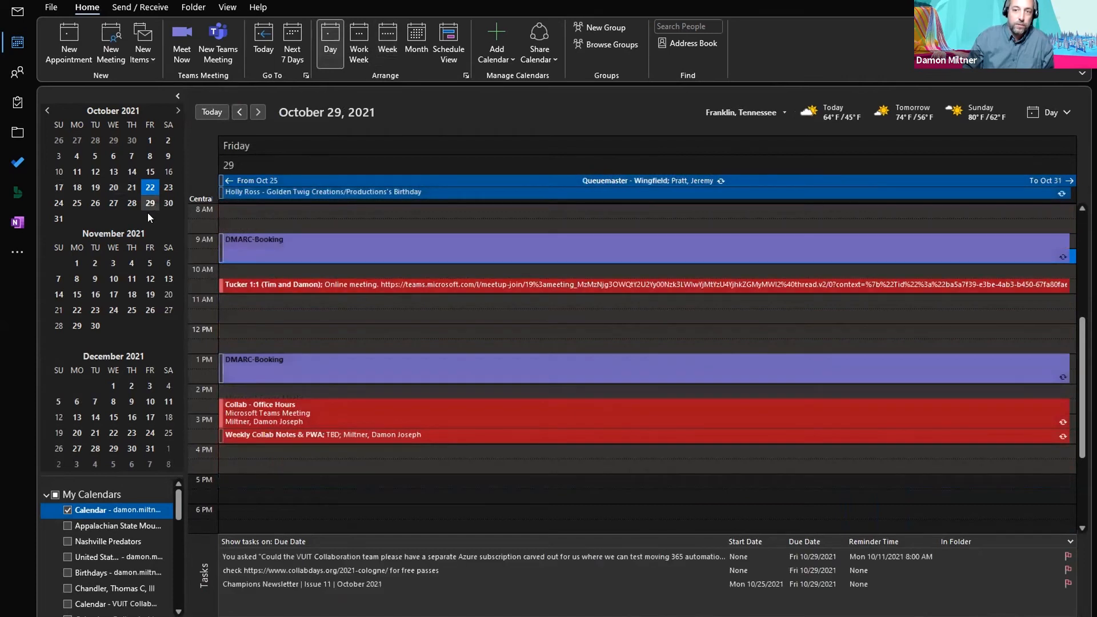
ctrl+click(149, 262)
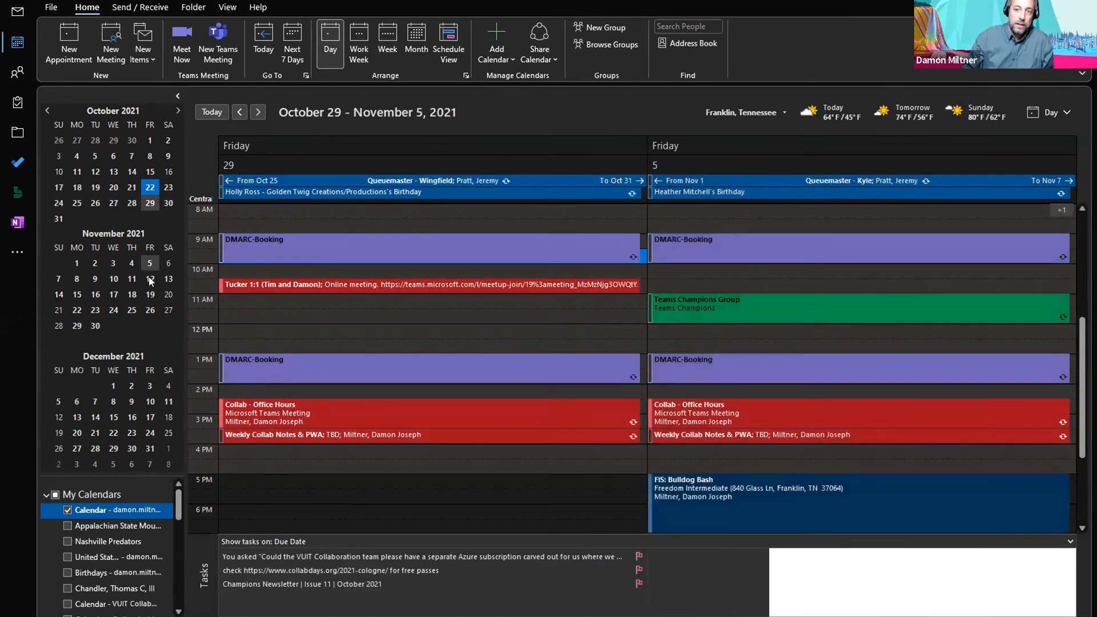
ctrl+click(150, 277)
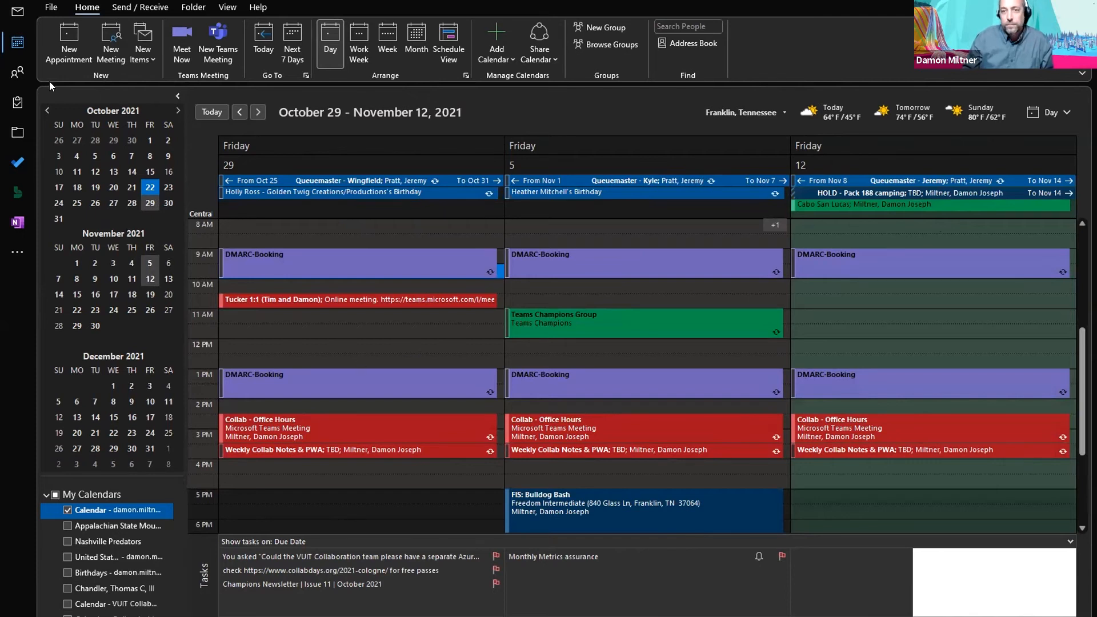
click(360, 46)
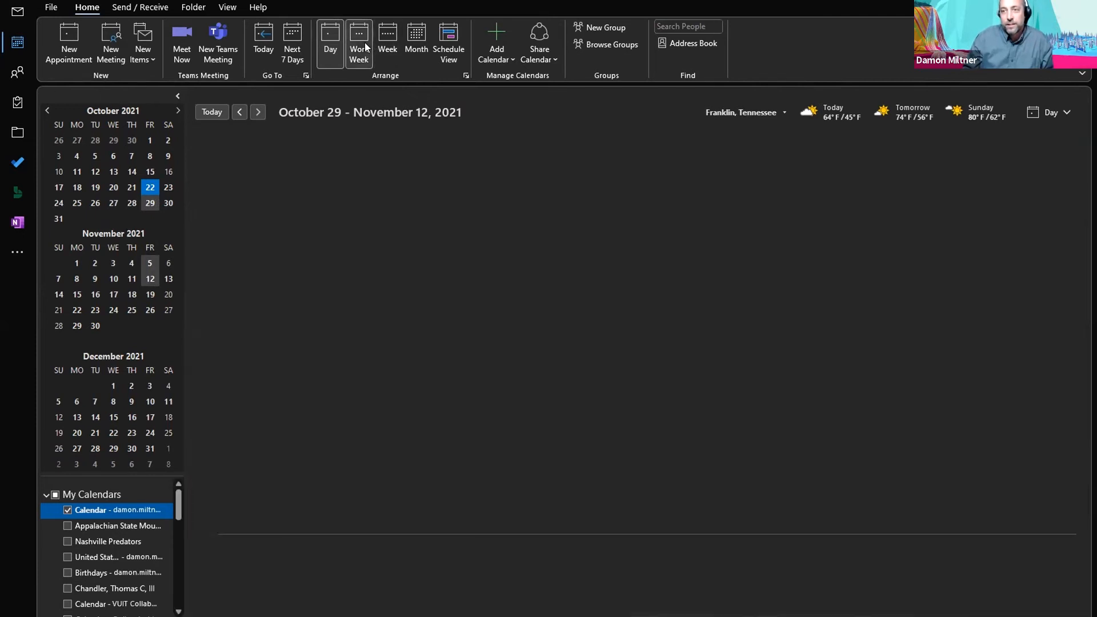
Step: Copy the 8 AM DMARC-Booking appointment on Wednesday, October 27 to 4:00–5:00 PM the same day
mouse_move(411, 224)
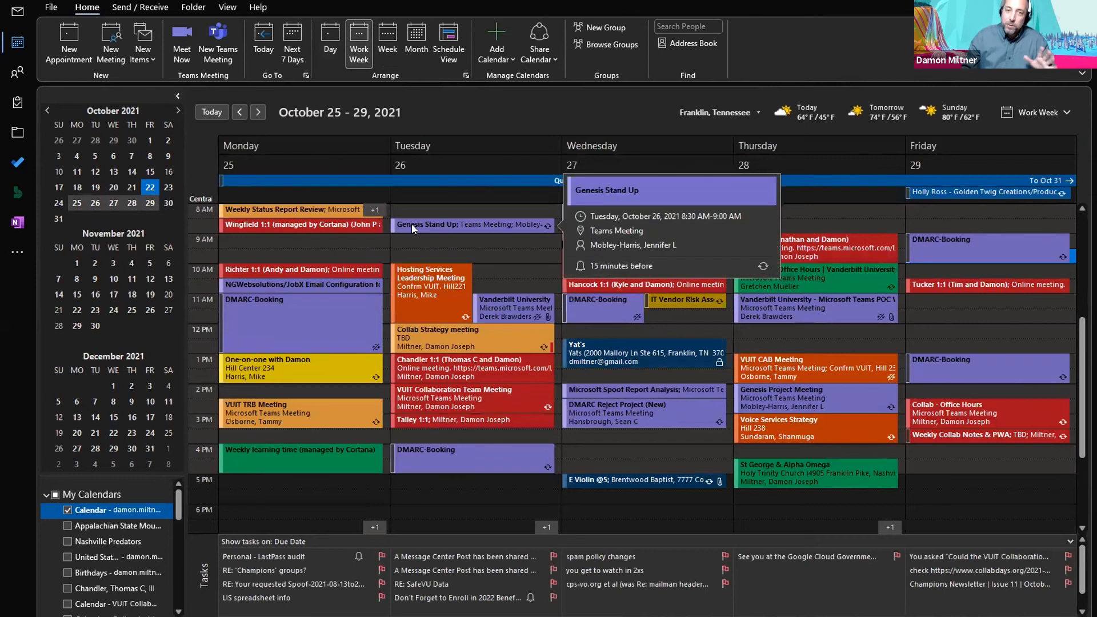
click(600, 307)
click(639, 216)
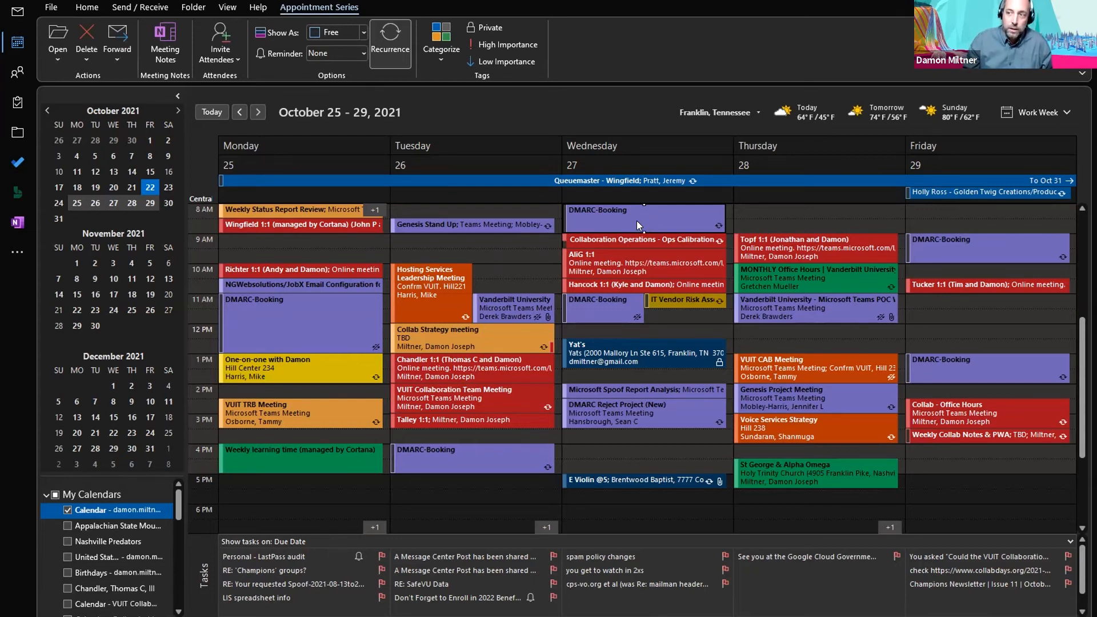
drag(638, 219, 624, 453)
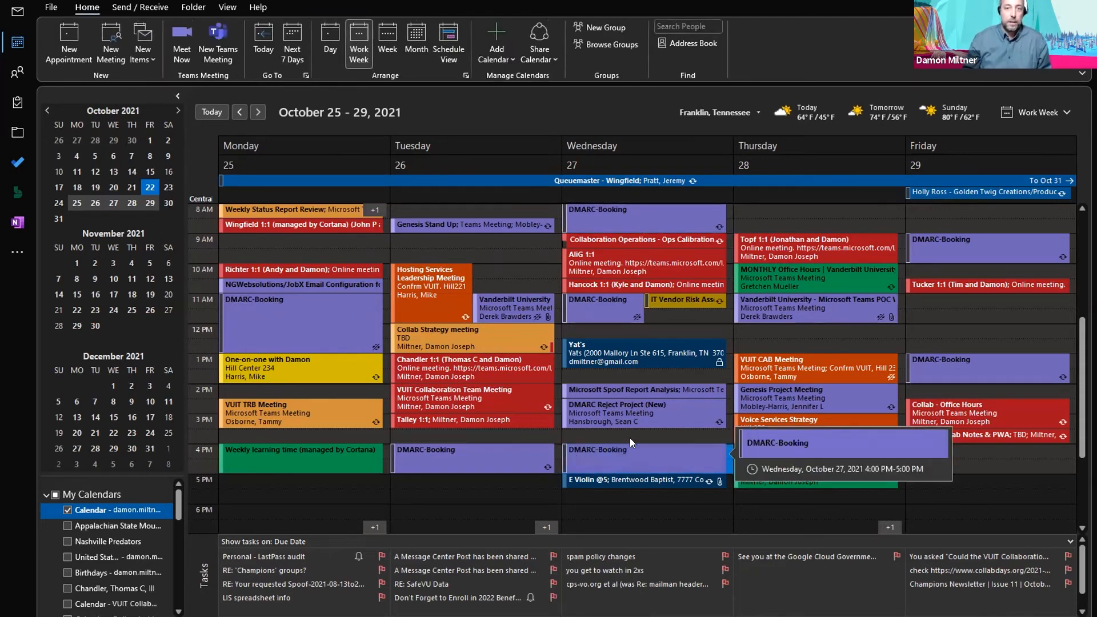
Step: Open the copied 4:00 PM DMARC-Booking appointment to view its details, close it, and delete the copy
click(641, 447)
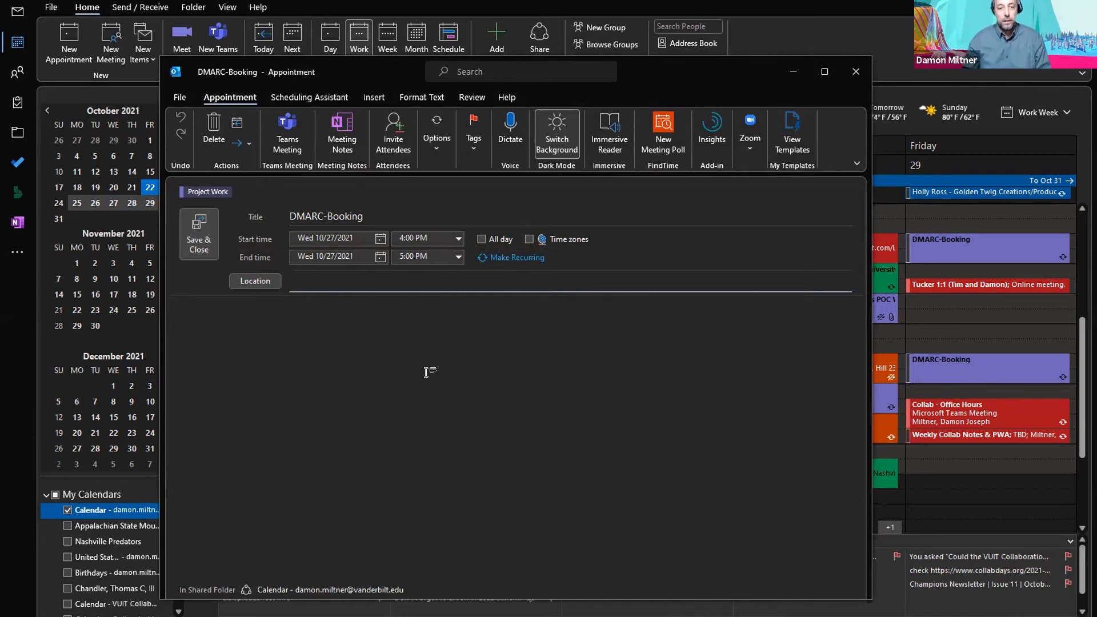
key(alt+s)
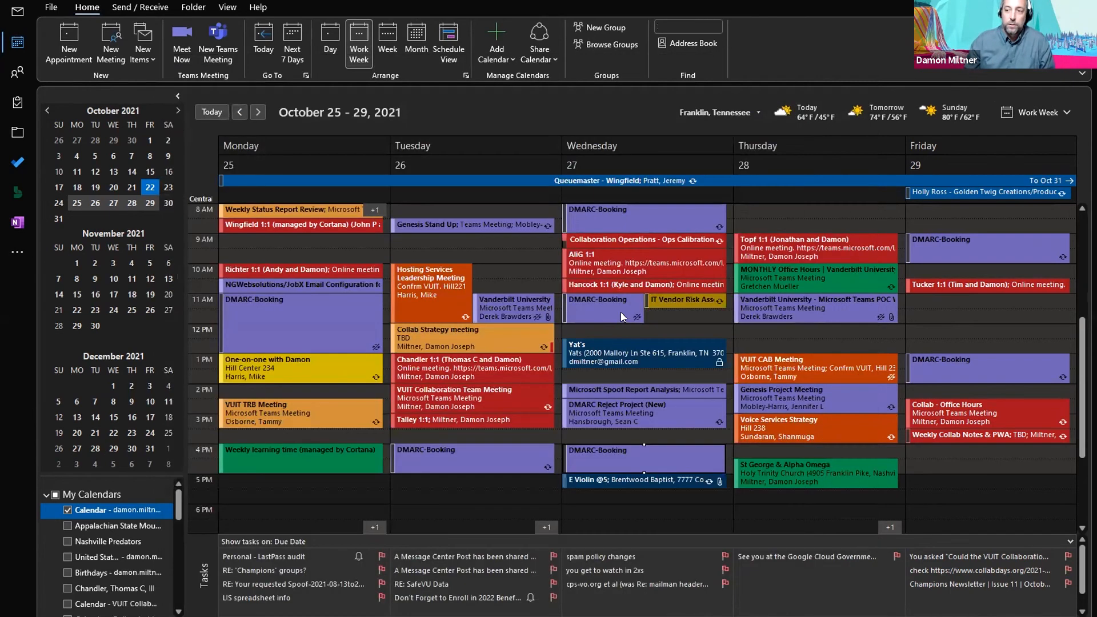
key(Delete)
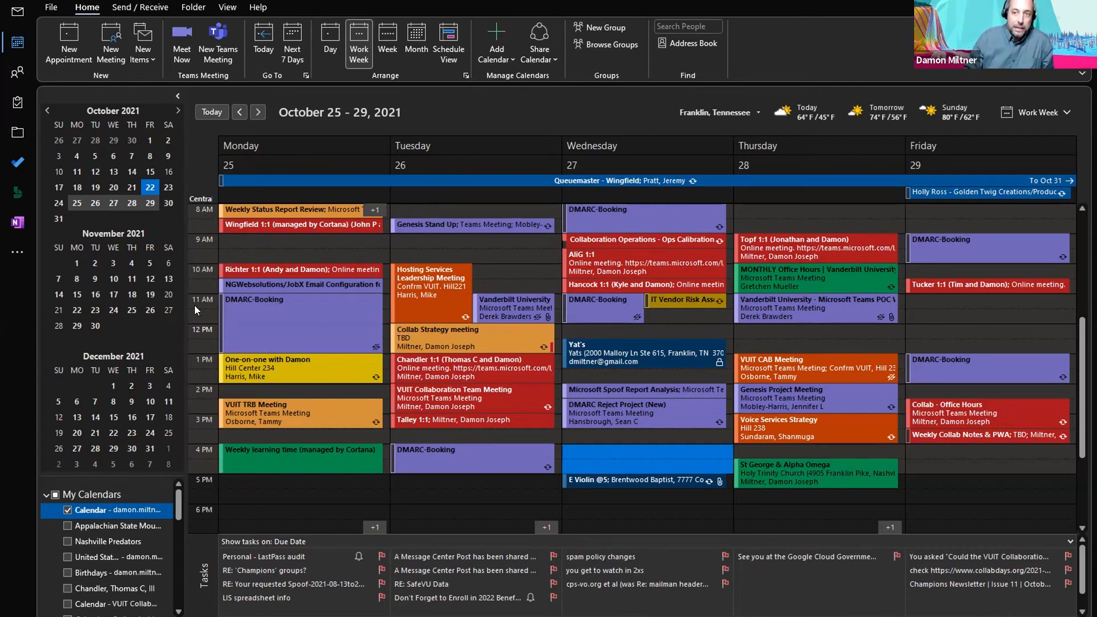
Step: Add a second time zone to the calendar's time scale, labelled Hawaii and set to (UTC-10:00) Hawaii
right_click(201, 254)
key(Escape)
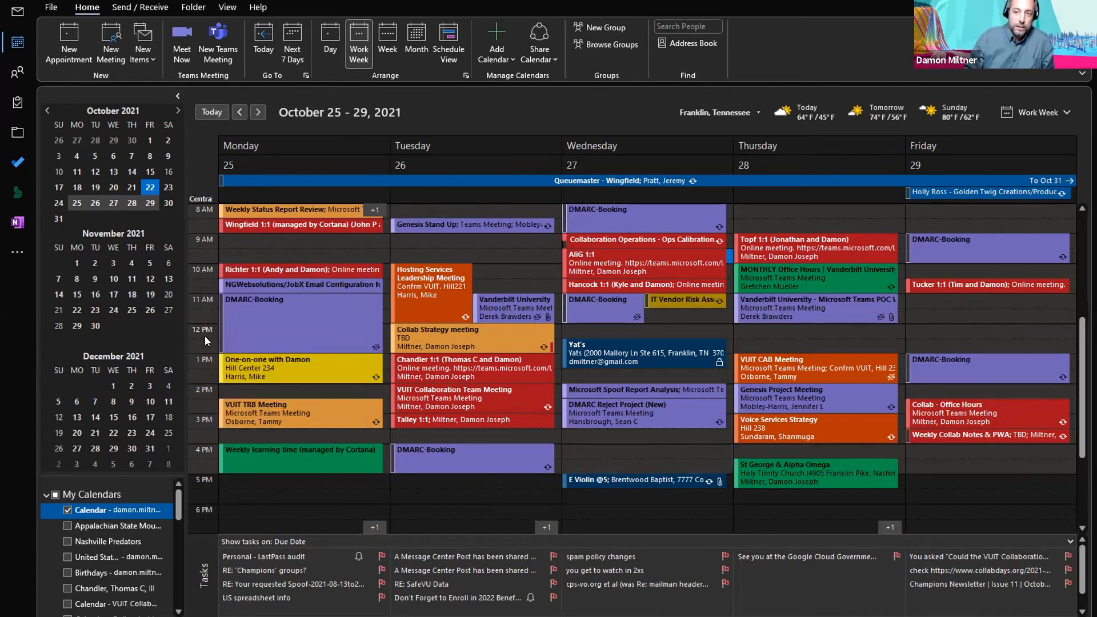
right_click(203, 250)
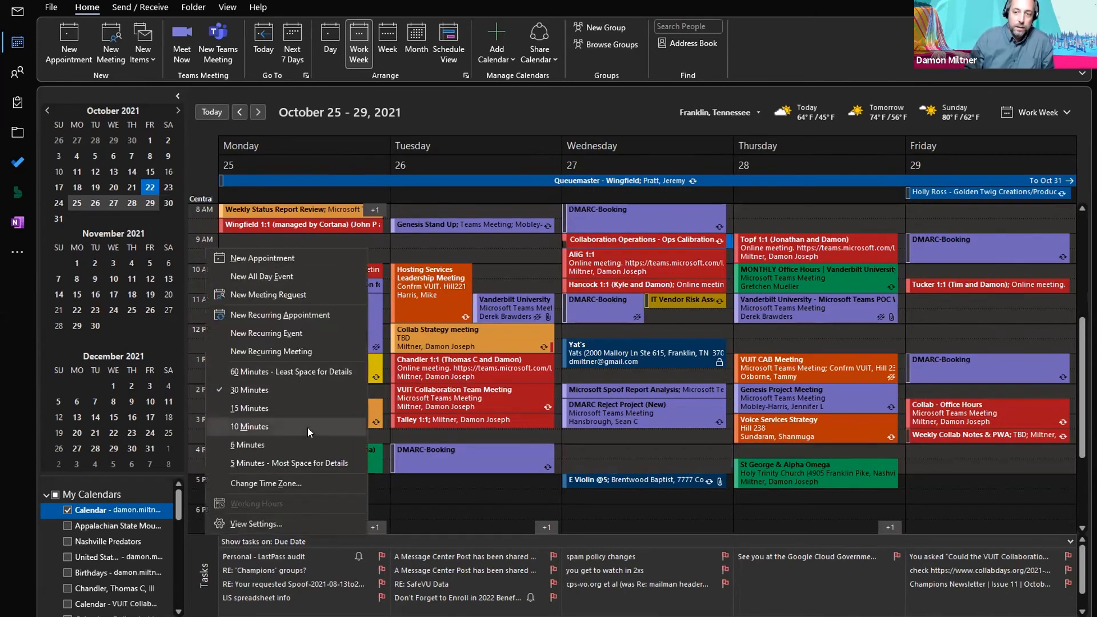
click(303, 484)
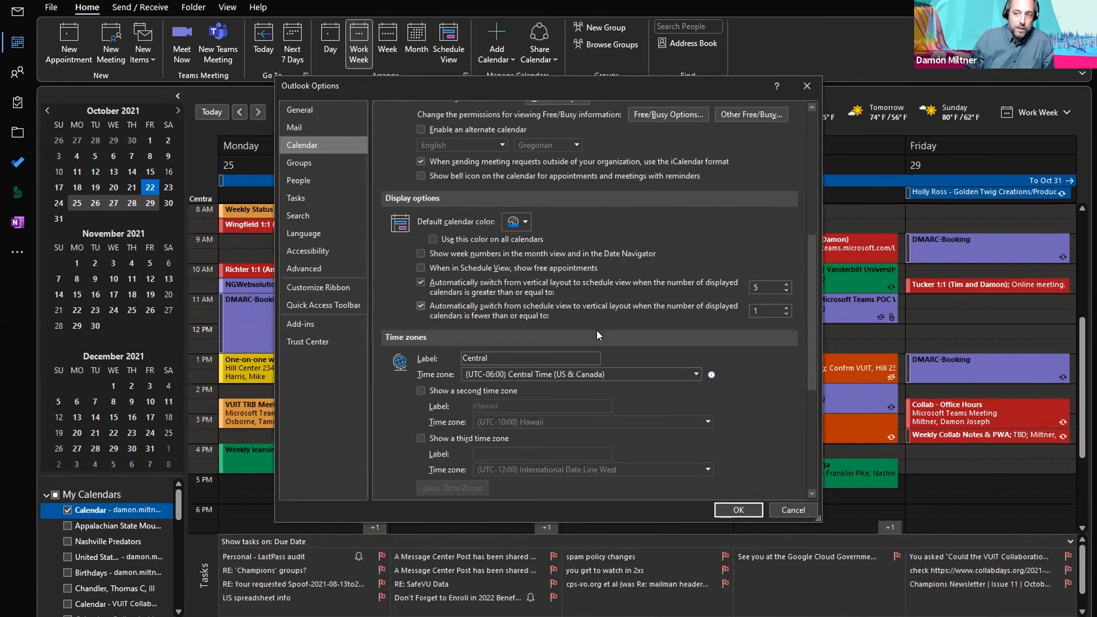
click(421, 391)
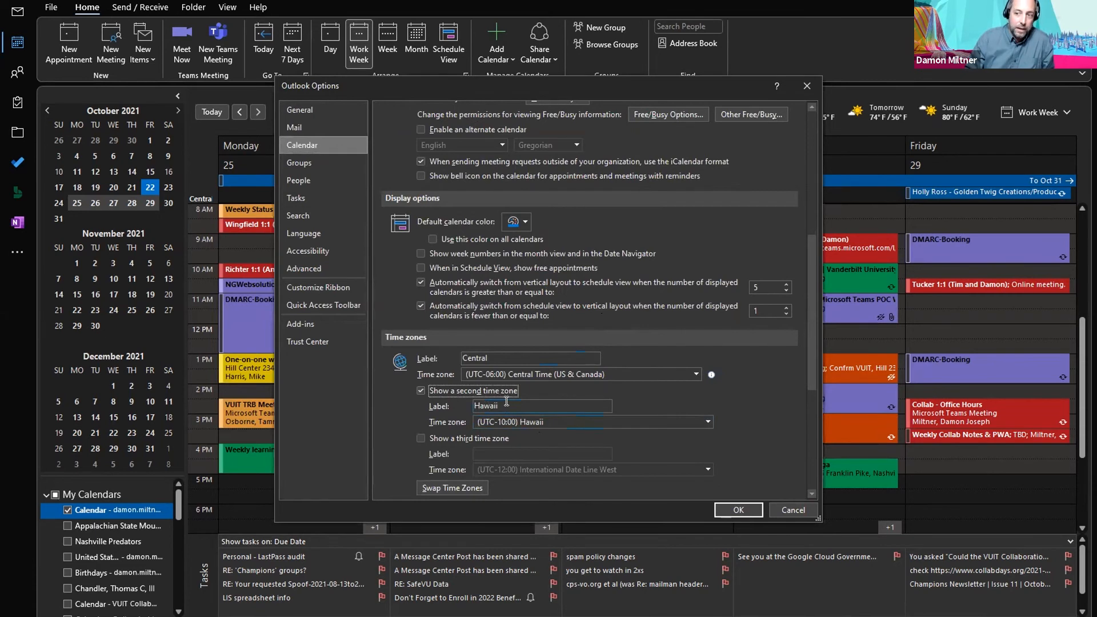
click(734, 511)
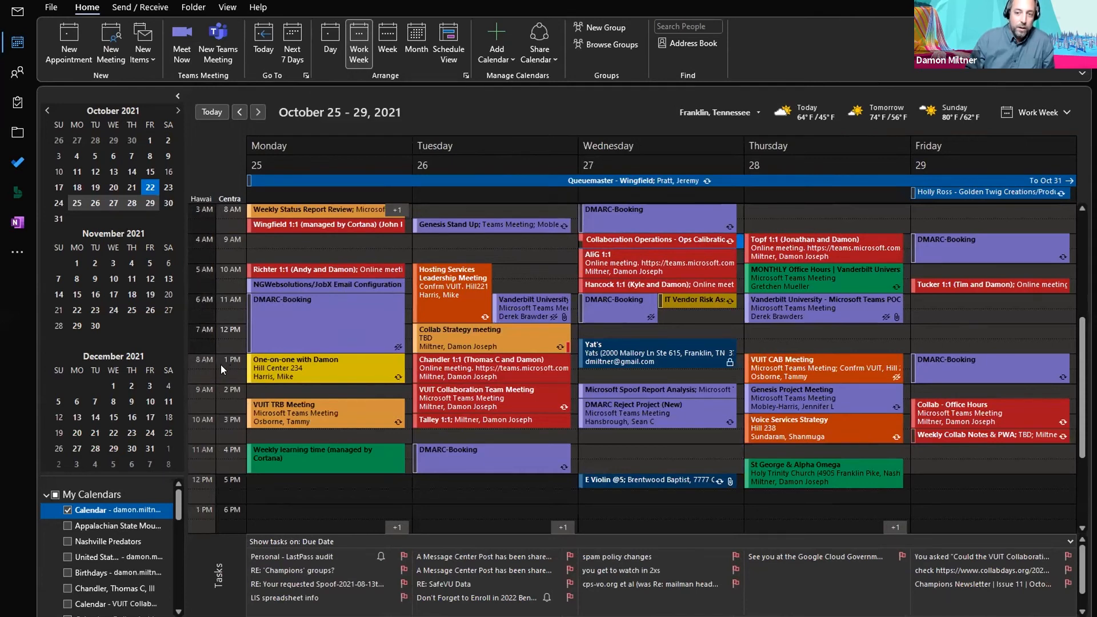
Step: Start a meeting titled "impossible meeting" on Friday, October 29 from 10:00 to 10:30 AM and invite two colleagues as required attendees
scroll(209, 372, down, 1)
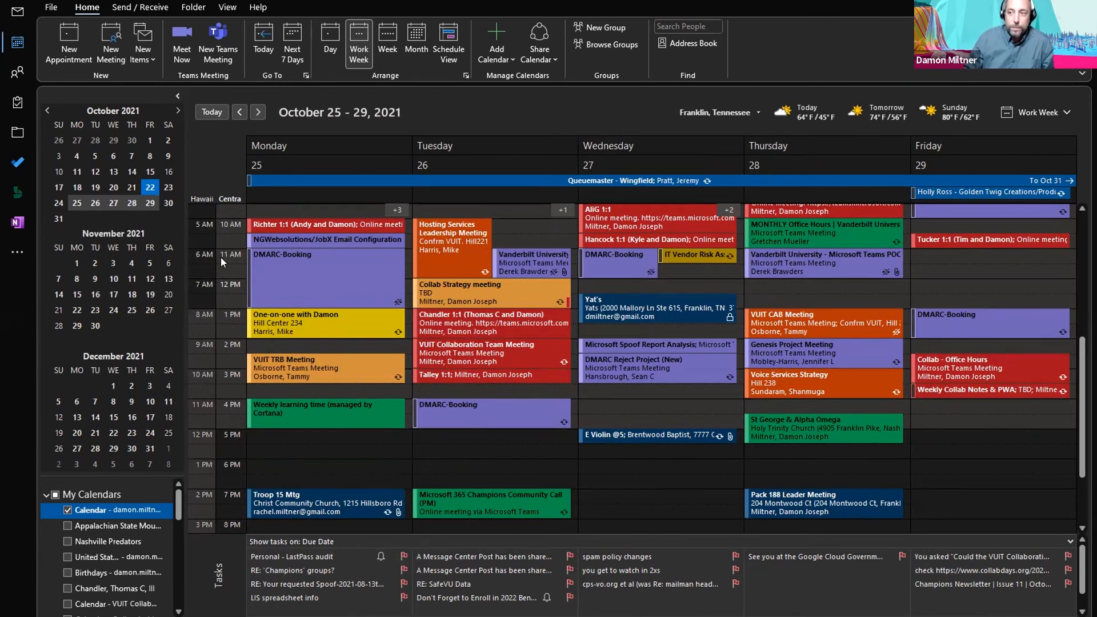
scroll(220, 257, up, 3)
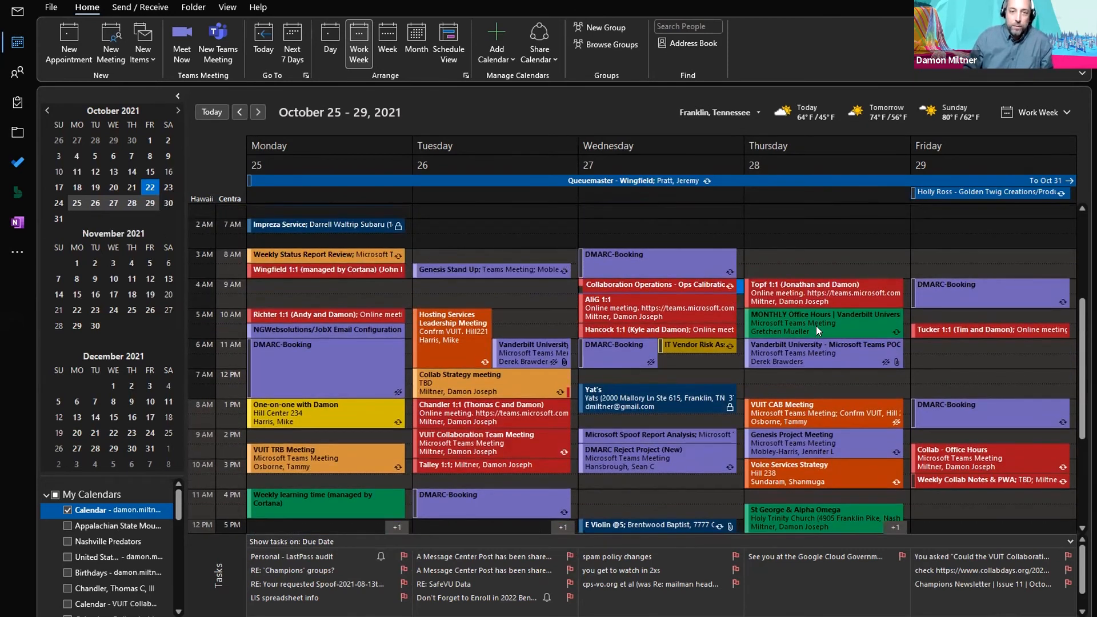
click(967, 313)
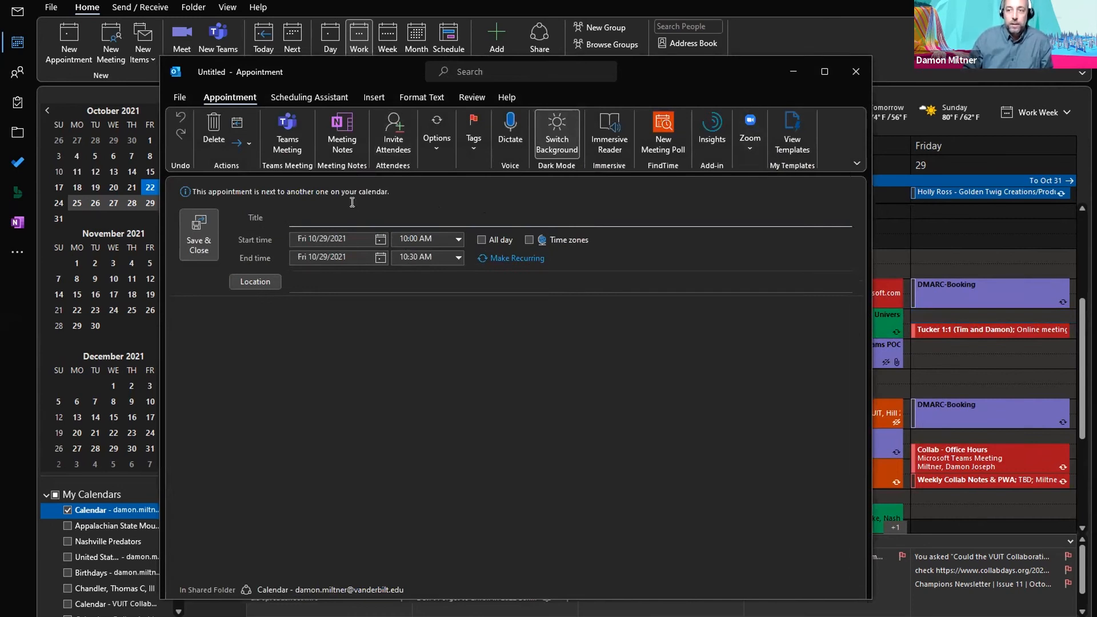
text(impossible meeting)
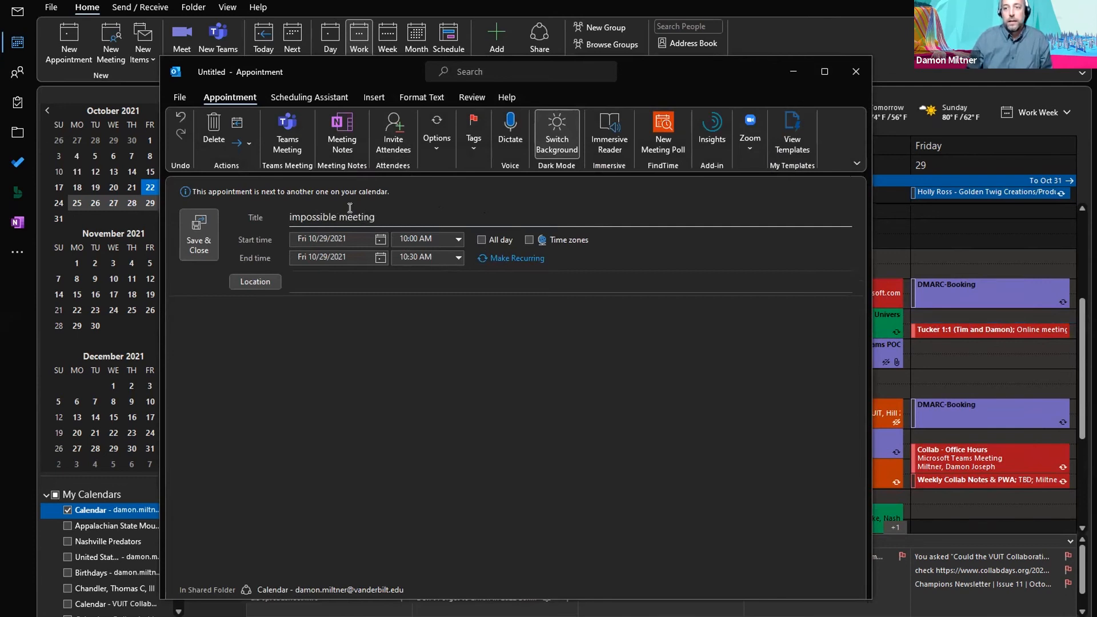
click(394, 136)
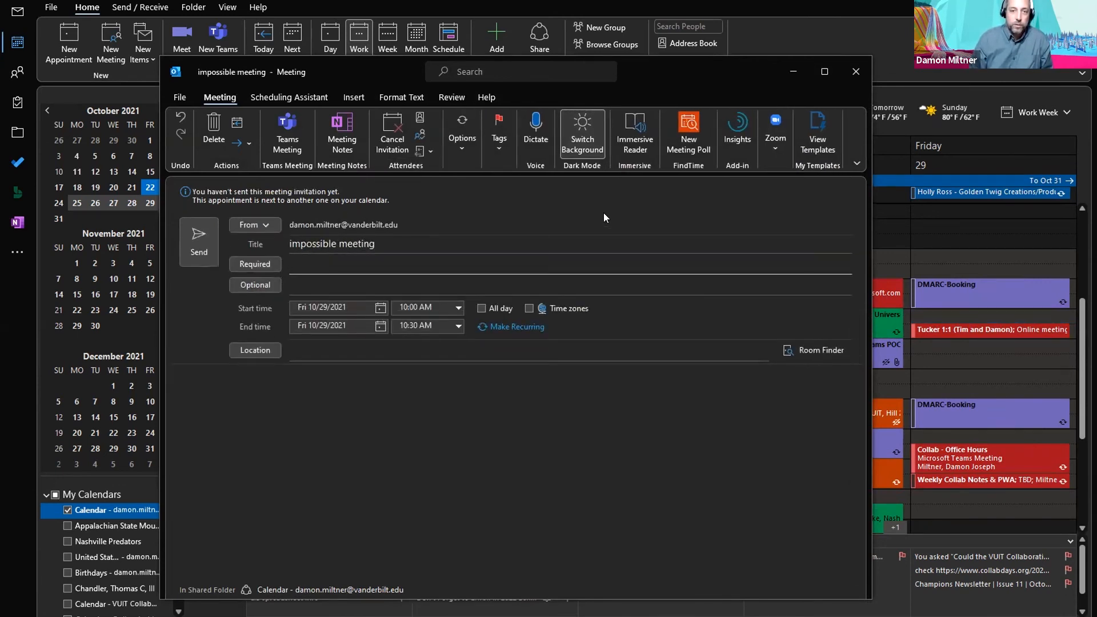
text(bruff)
key(Return)
text(loud)
key(Return)
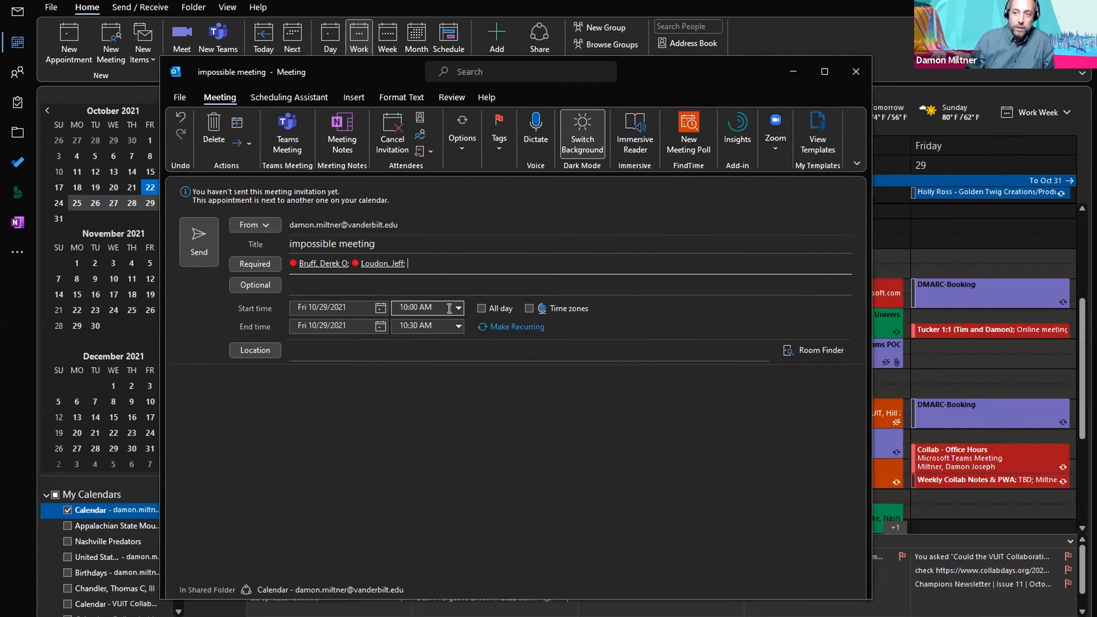
Step: Check the attendees' availability in the Scheduling Assistant, try Friday at 1:30 PM, and settle on Monday, November 1, 4:30–5:00 PM
click(299, 99)
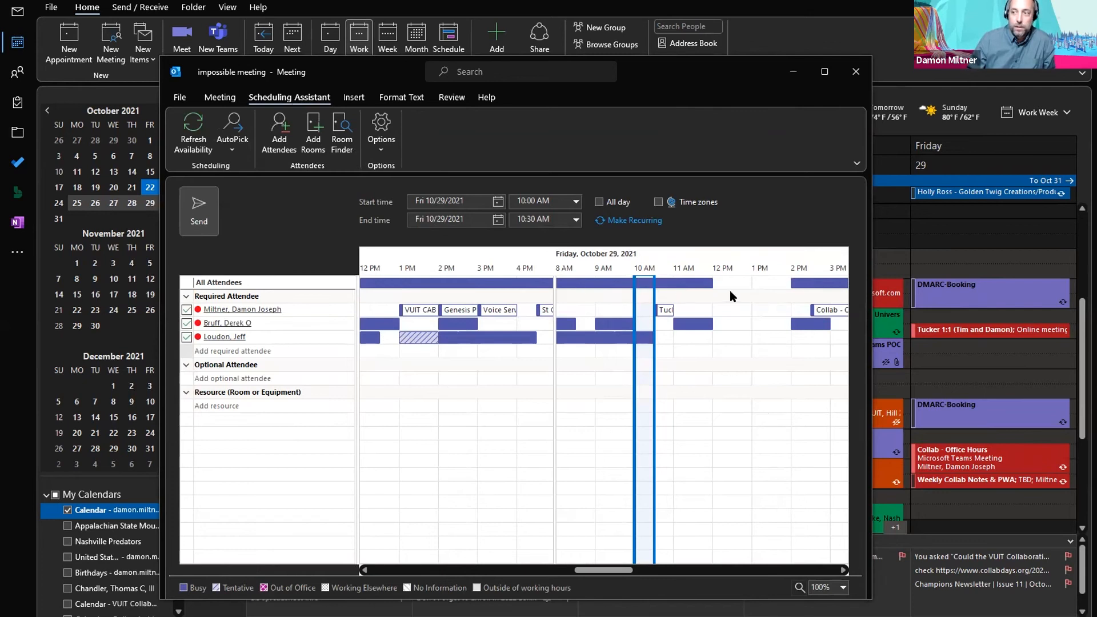
click(768, 293)
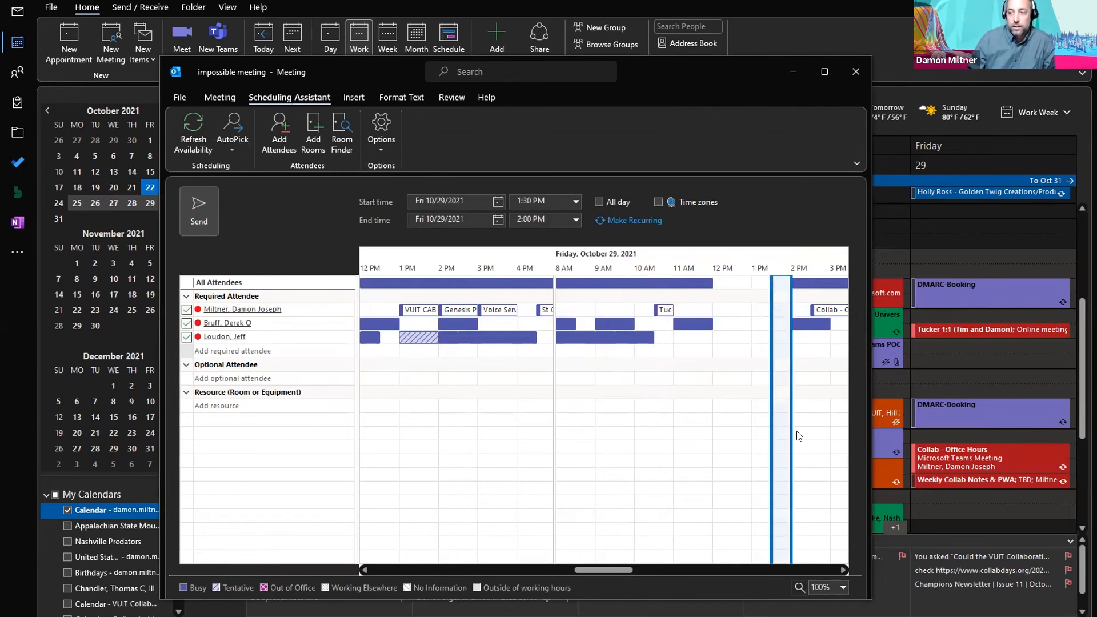
click(844, 570)
drag(844, 571, 844, 570)
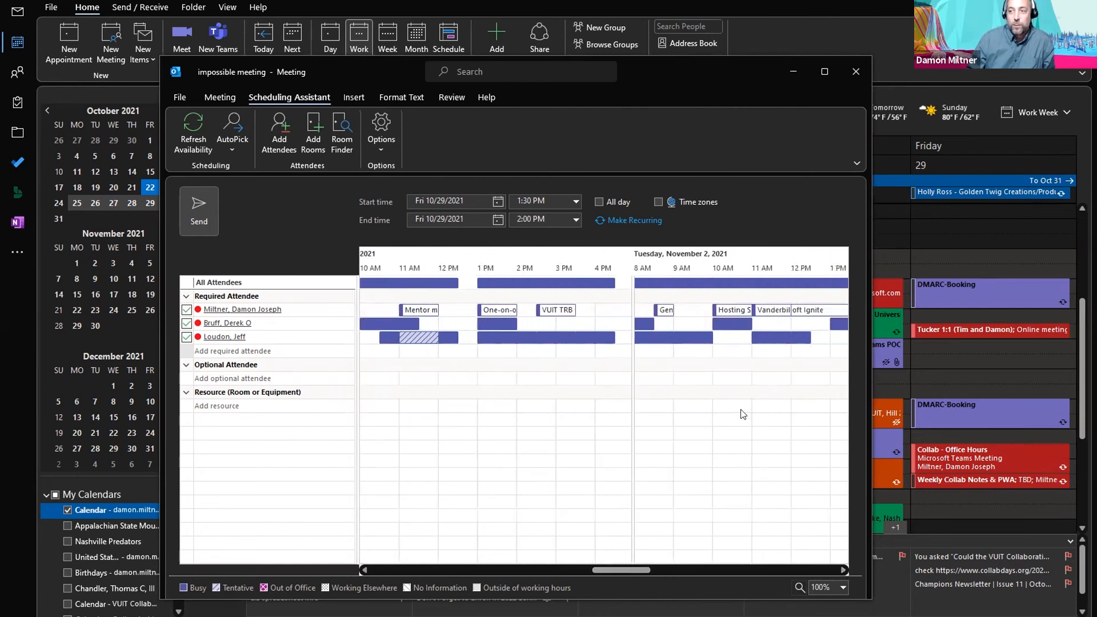
click(619, 285)
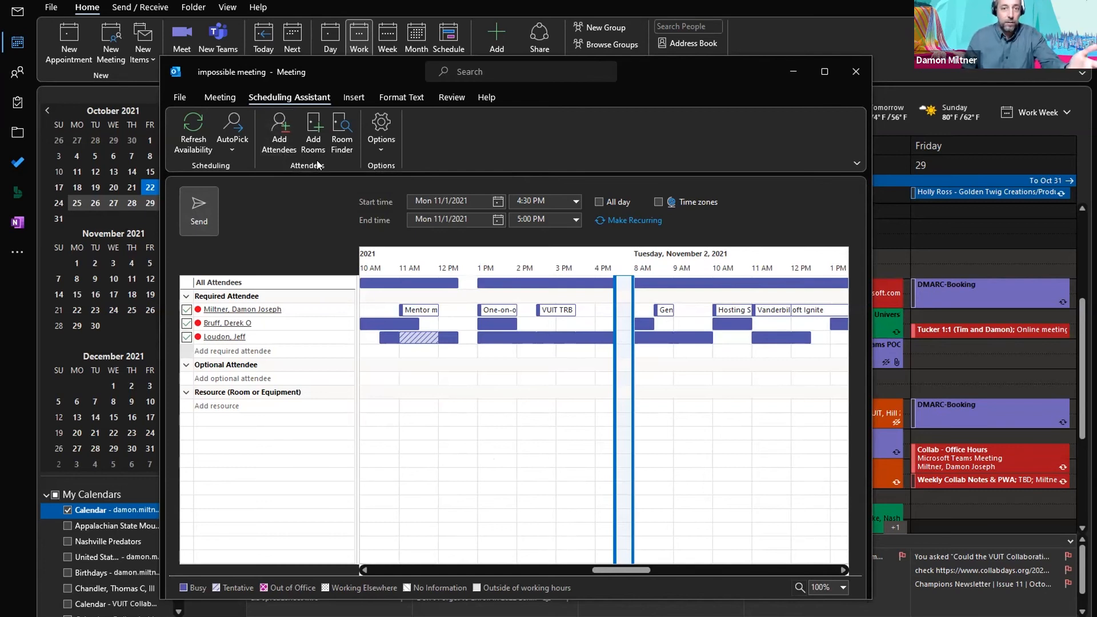
Step: Search the room list for "hill" and add every matching room to the meeting to compare their availability
click(314, 136)
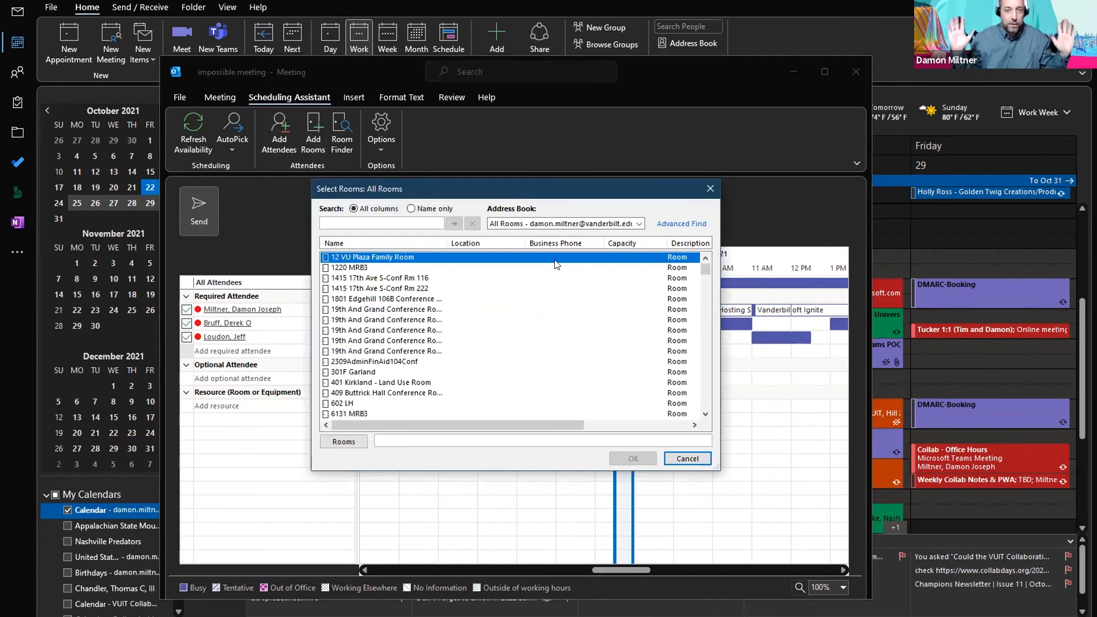
text(hill)
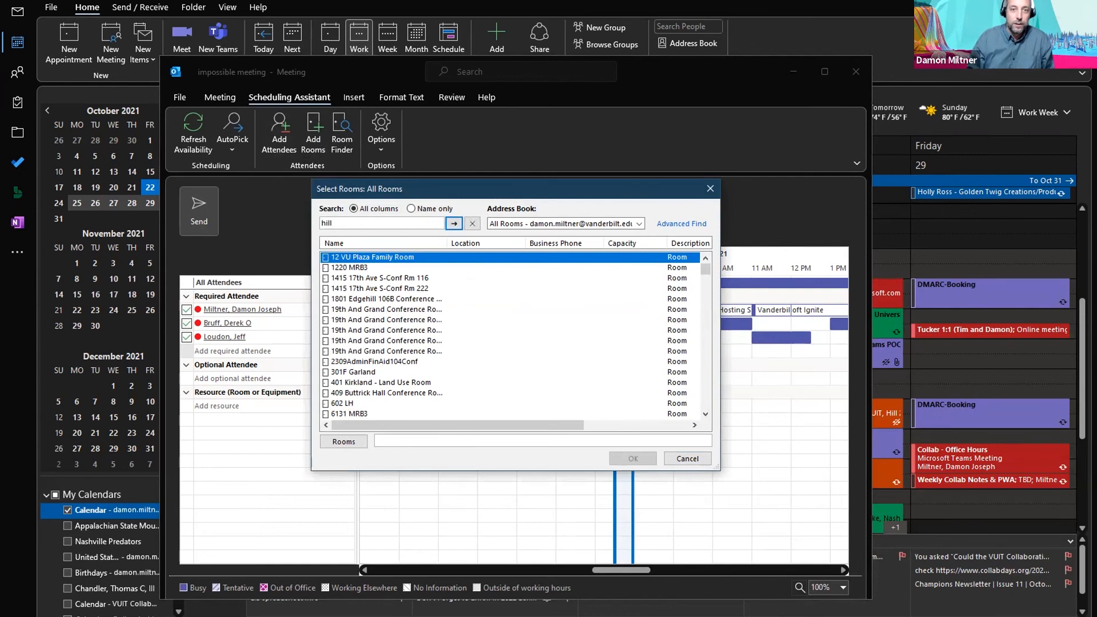
key(Return)
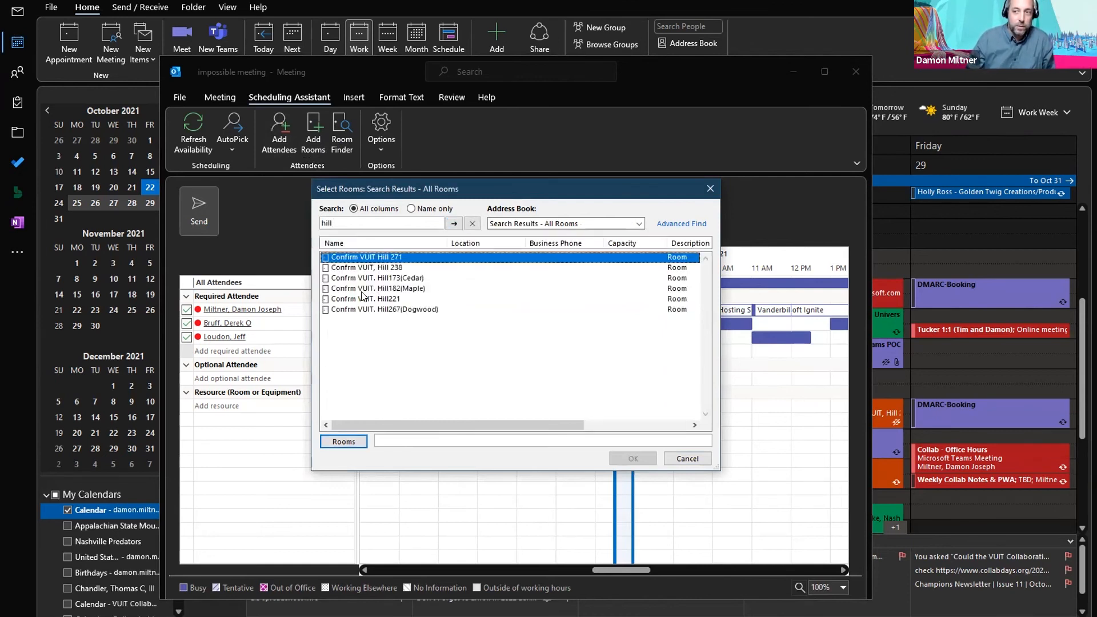
shift+click(369, 309)
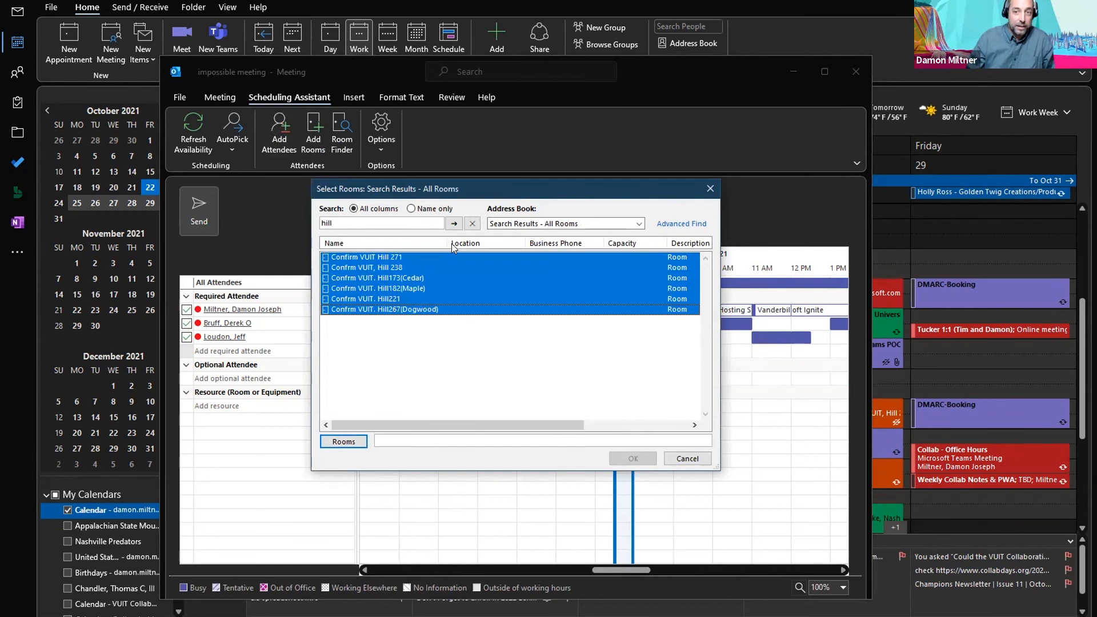
click(337, 443)
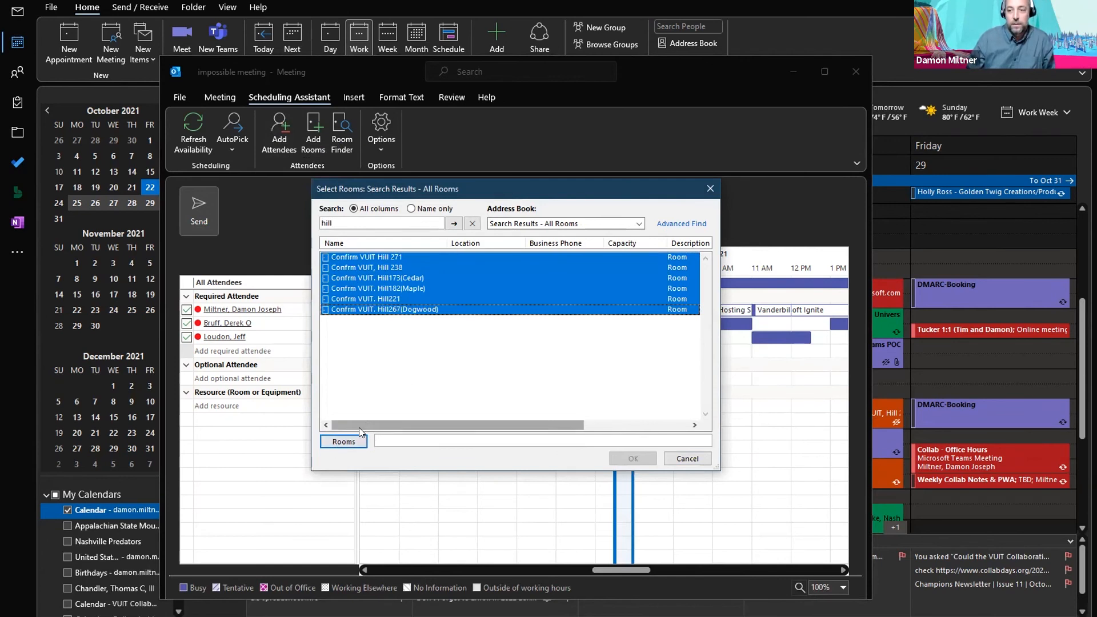
click(626, 460)
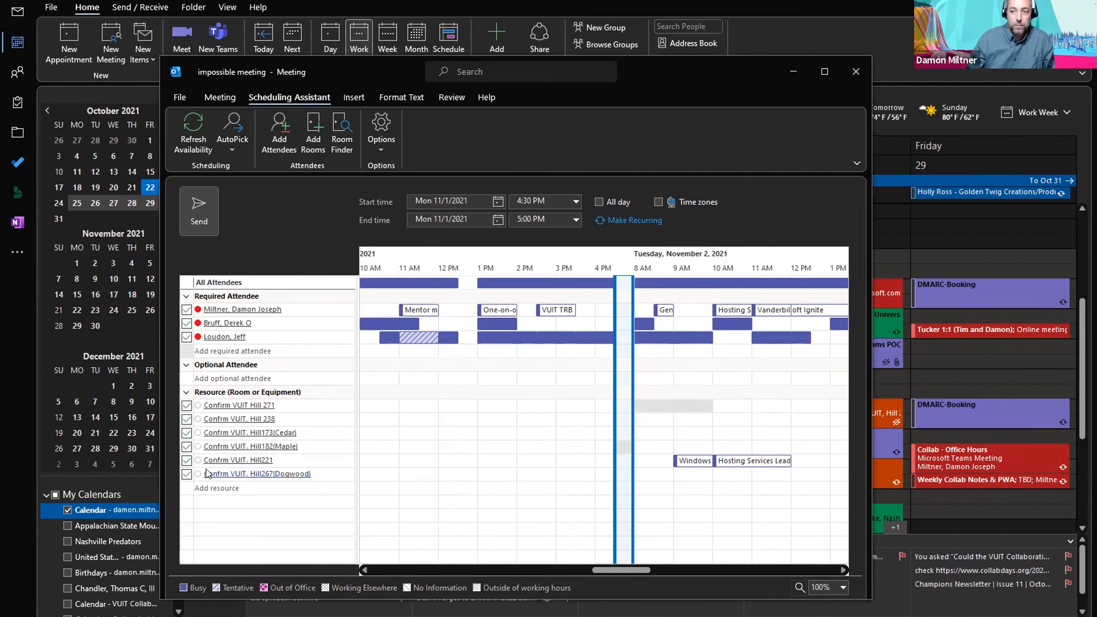
Step: Exclude rooms Hill267(Dogwood), Hill221, Hill182(Maple), Hill173(Cedar) and Hill 238 from the meeting, keeping only VUIT Hill 271
click(187, 474)
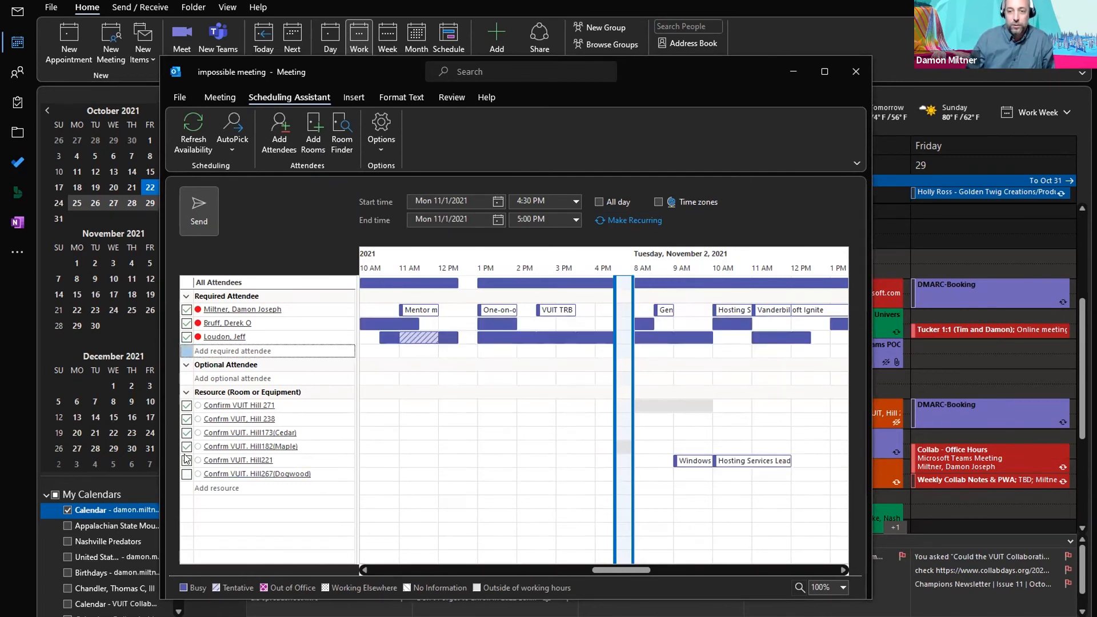
click(186, 461)
click(187, 447)
click(187, 433)
click(187, 420)
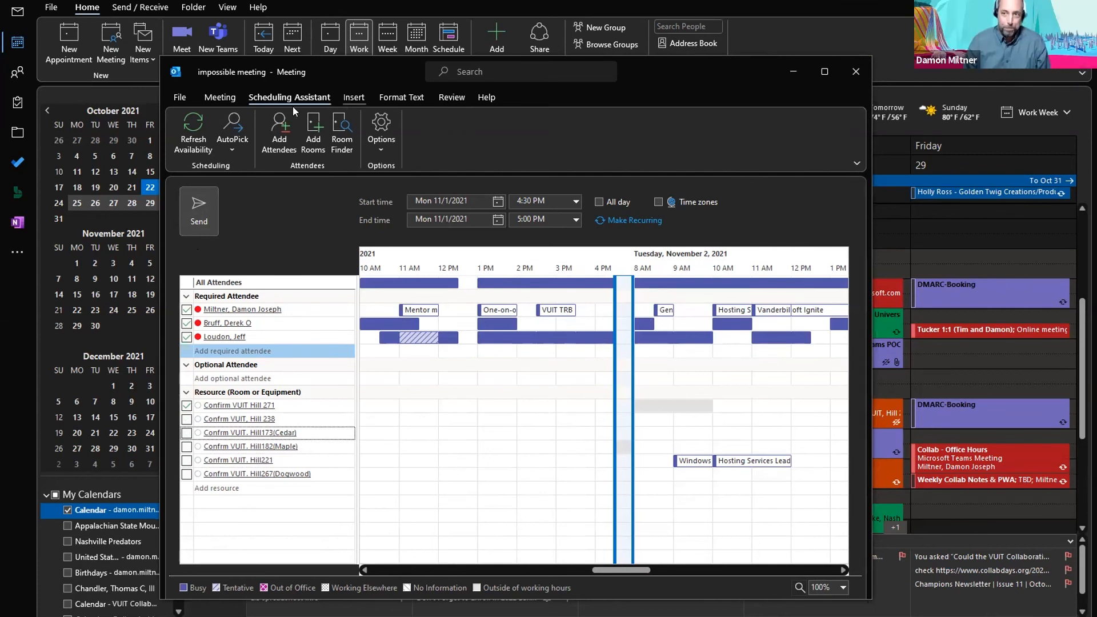
Step: Review the meeting request's details with the chosen room, and discard the request without saving or sending it
click(231, 97)
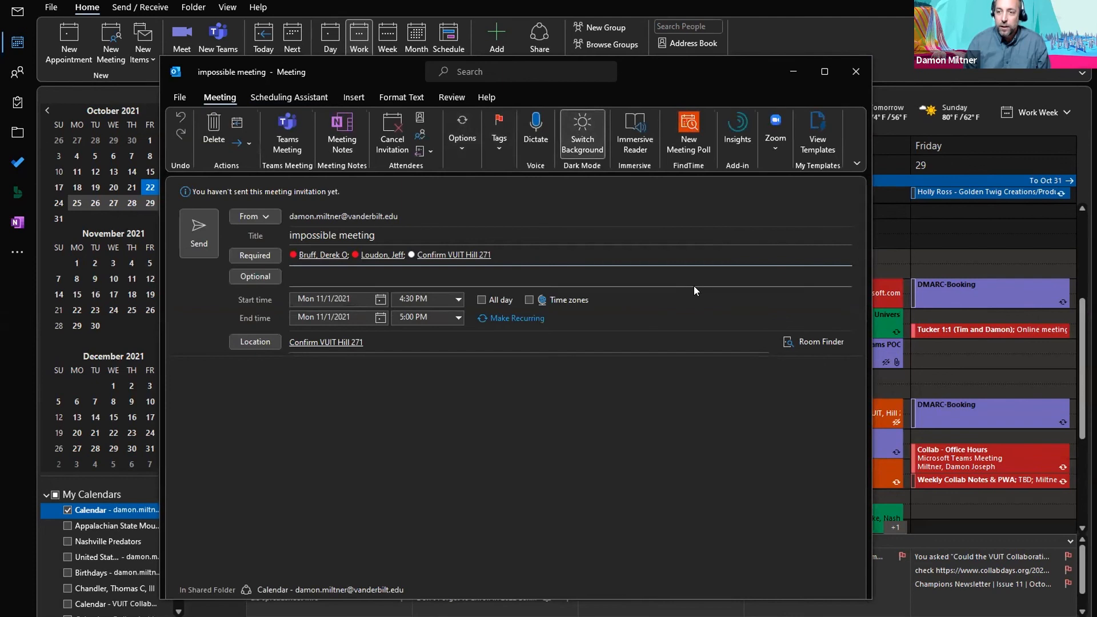
key(Escape)
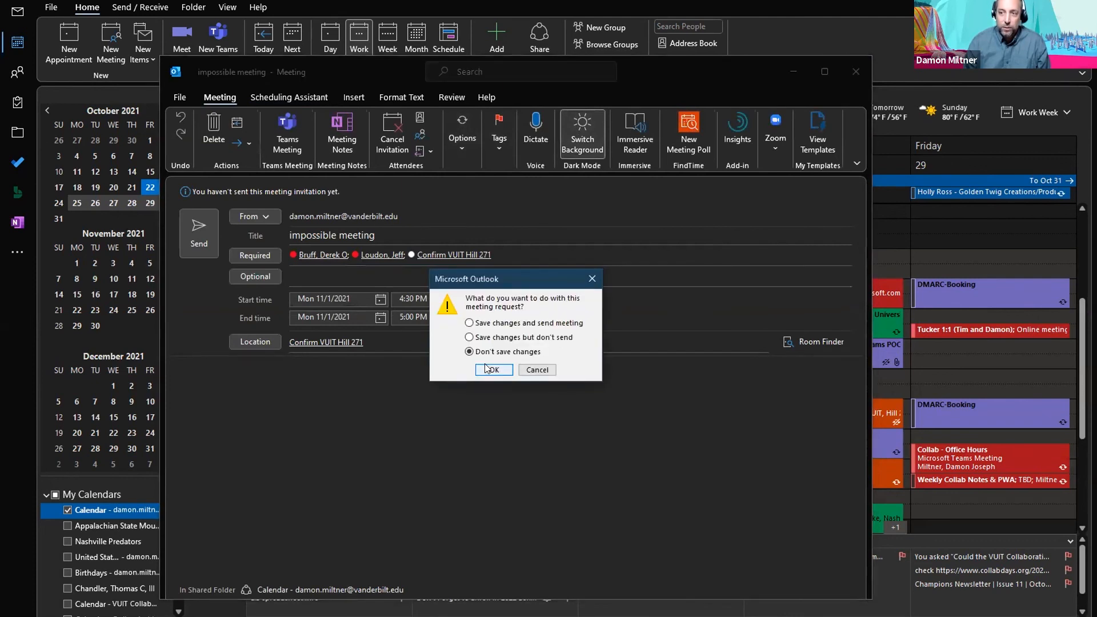
click(486, 369)
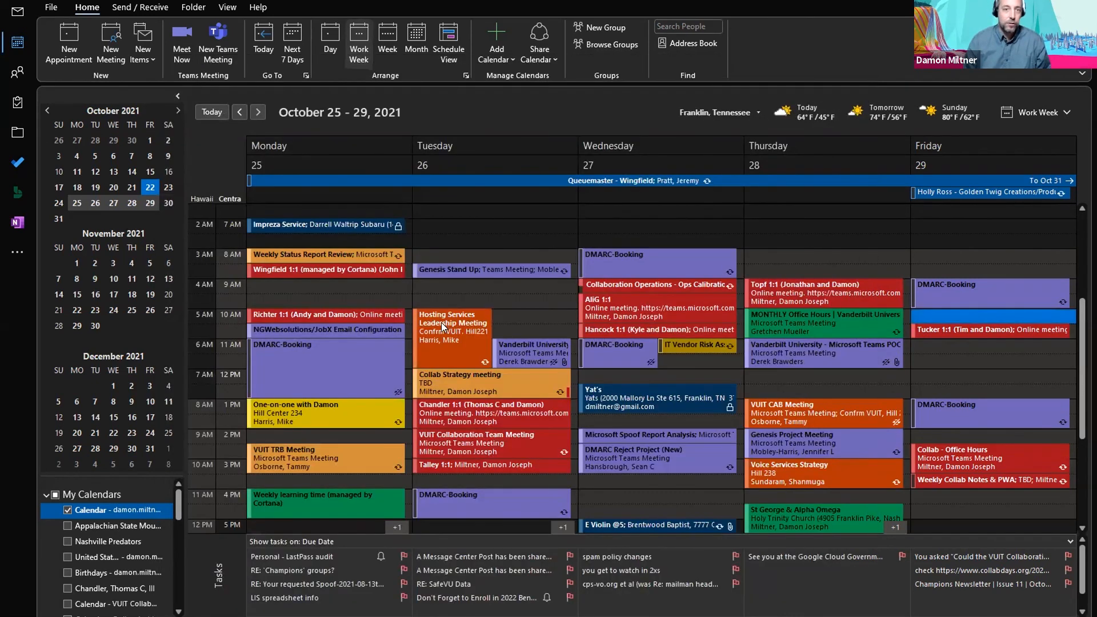